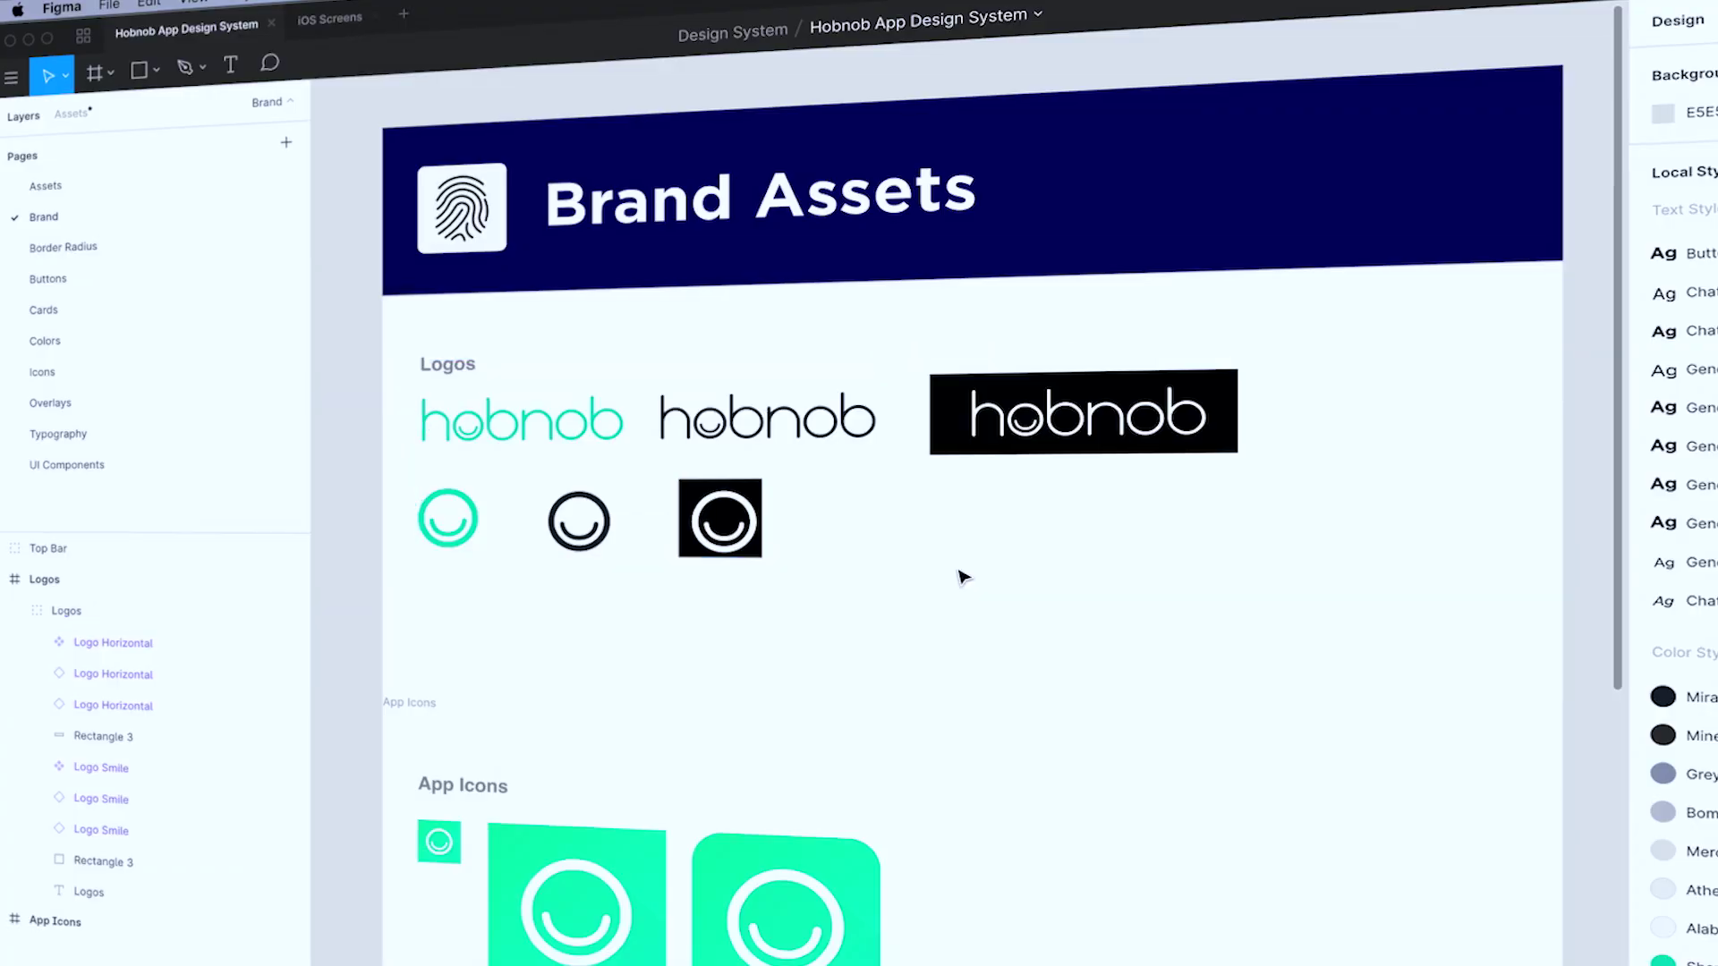
Look over the logos, app icons and usage examples on the Brand page
{"action": "scroll", "coordinate": [895, 537], "scroll_direction": "down", "scroll_amount": 4}
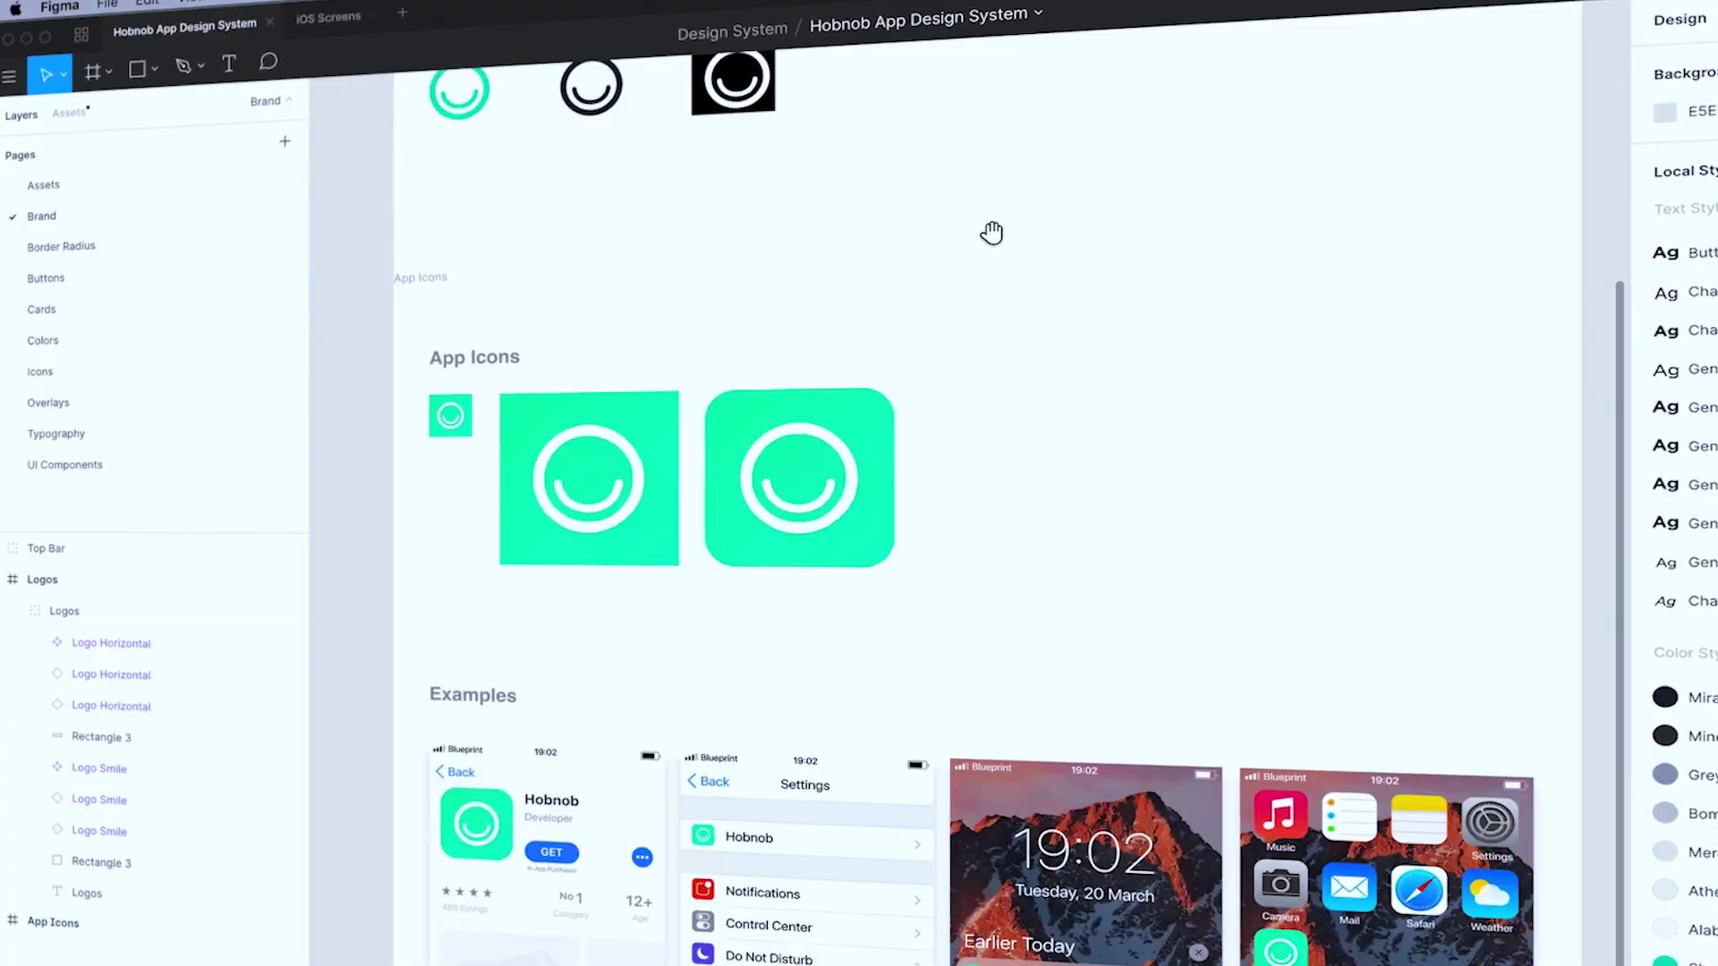
{"action": "scroll", "coordinate": [923, 215], "scroll_direction": "up", "scroll_amount": 4}
{"action": "scroll", "coordinate": [537, 537], "scroll_direction": "down", "scroll_amount": 10}
{"action": "scroll", "coordinate": [537, 537], "scroll_direction": "up", "scroll_amount": 2}
Open the Hobnob App Design System file from the Hobnob team's Design System project
{"action": "left_click", "coordinate": [460, 439]}
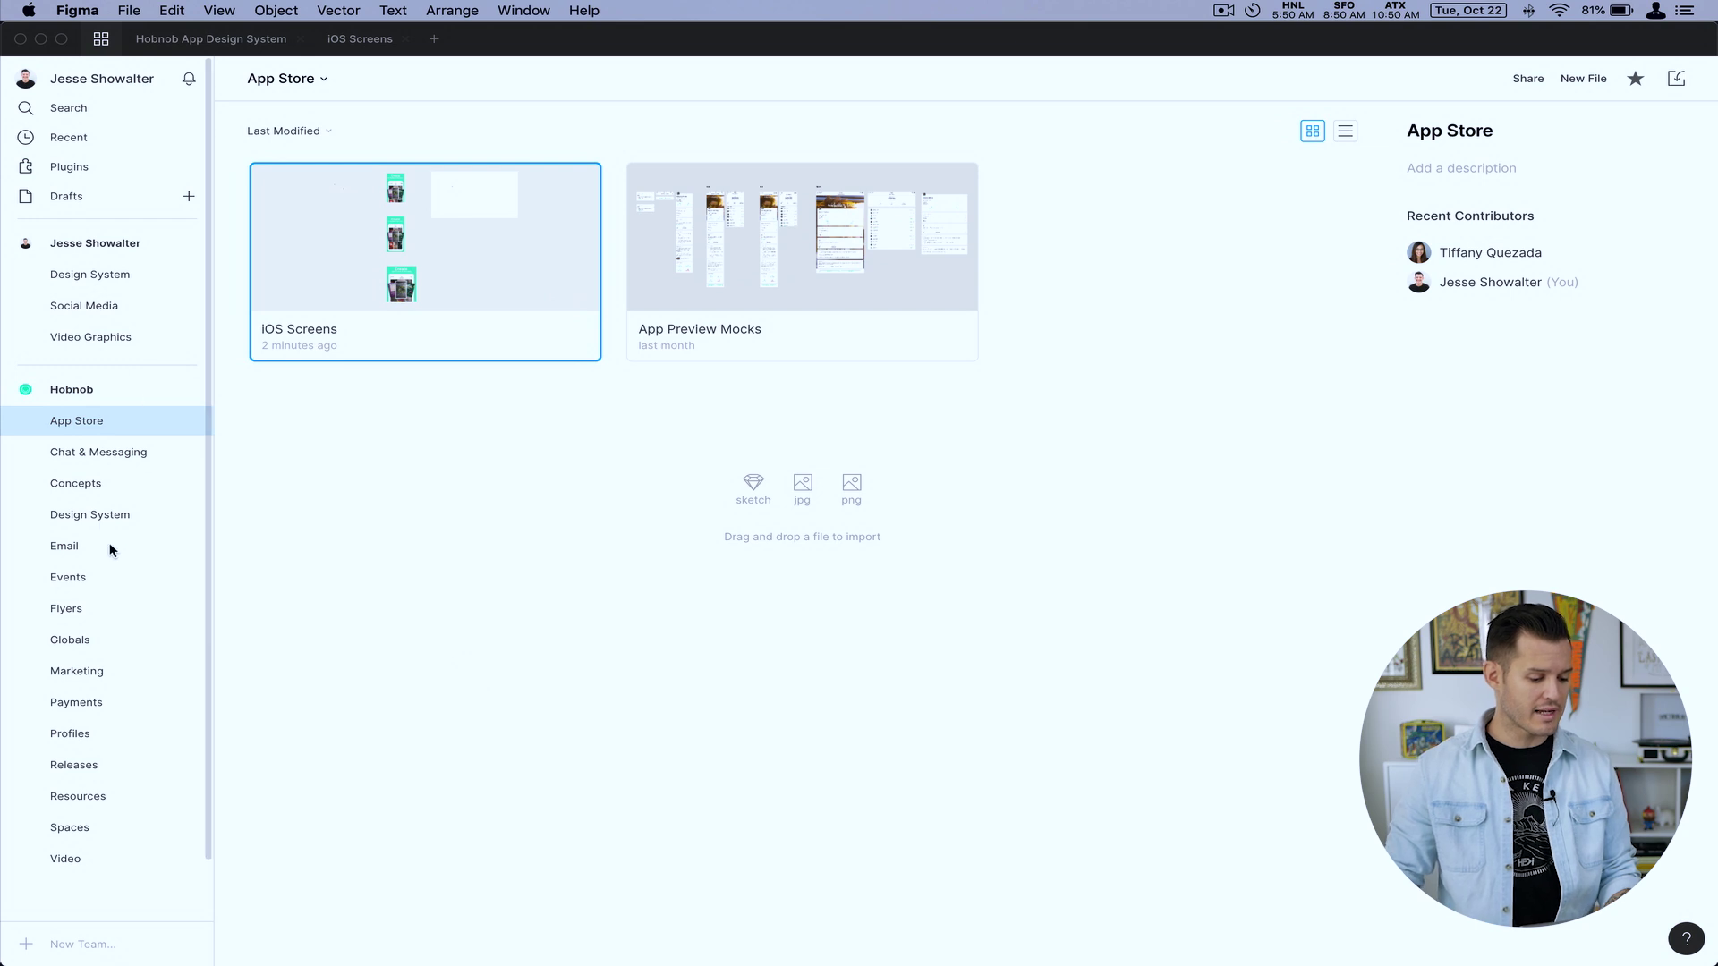
{"action": "left_click", "coordinate": [98, 514]}
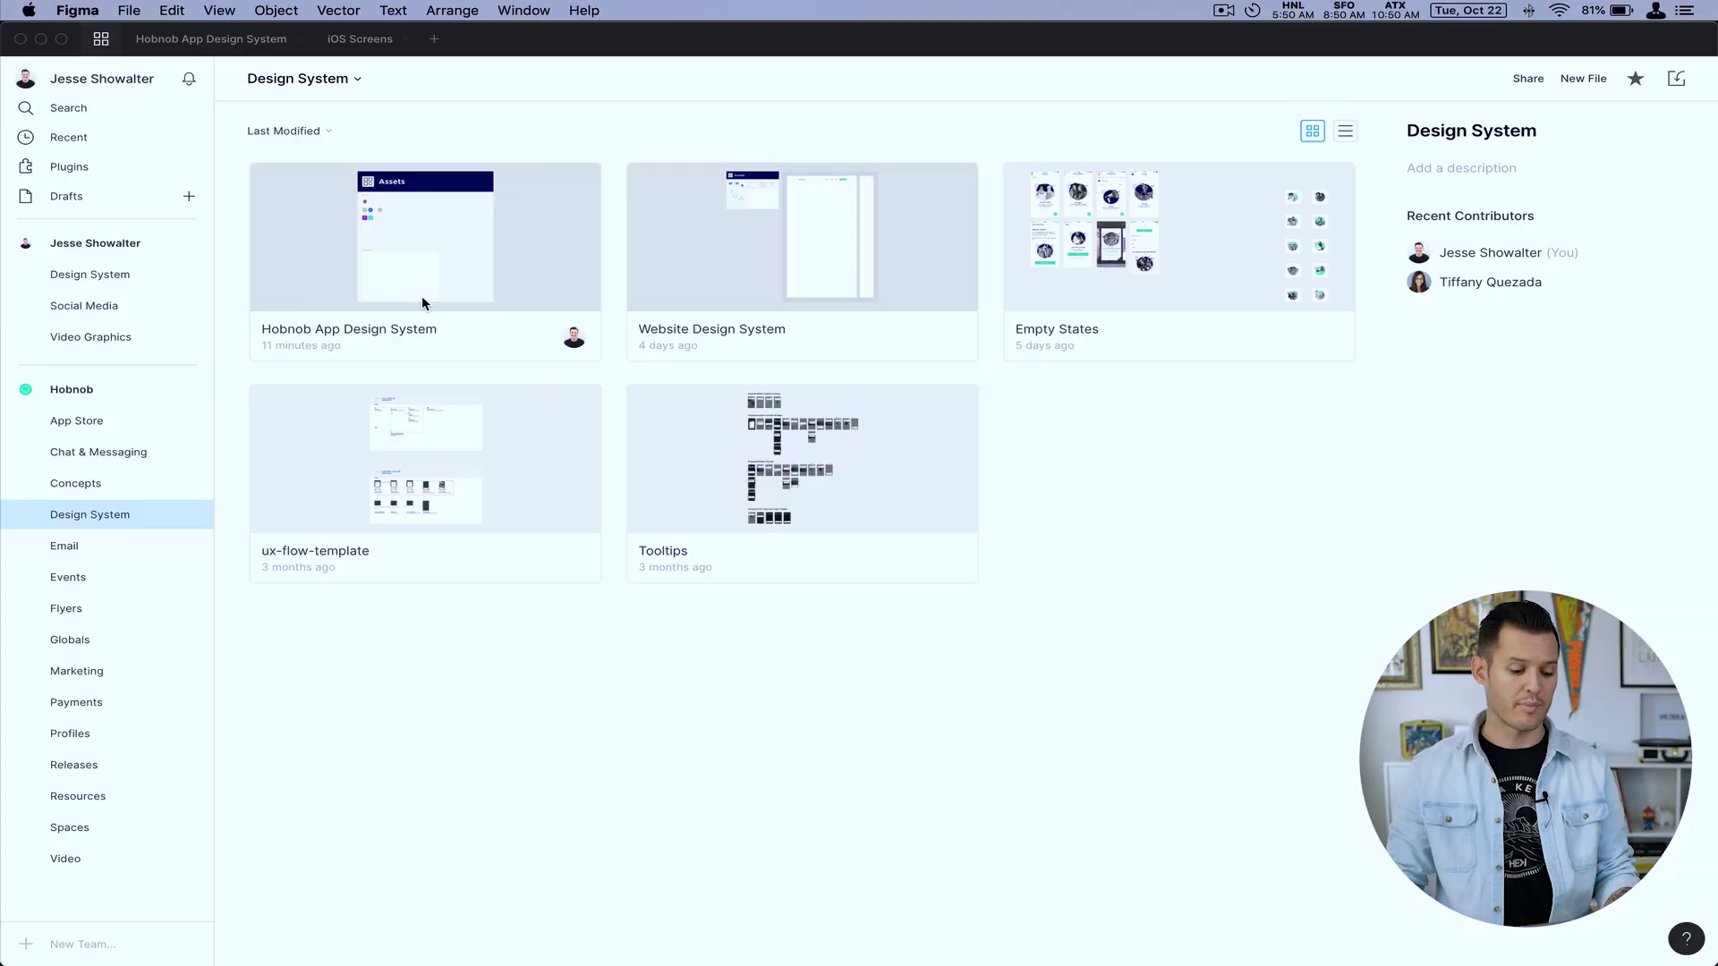
{"action": "double_click", "coordinate": [440, 285]}
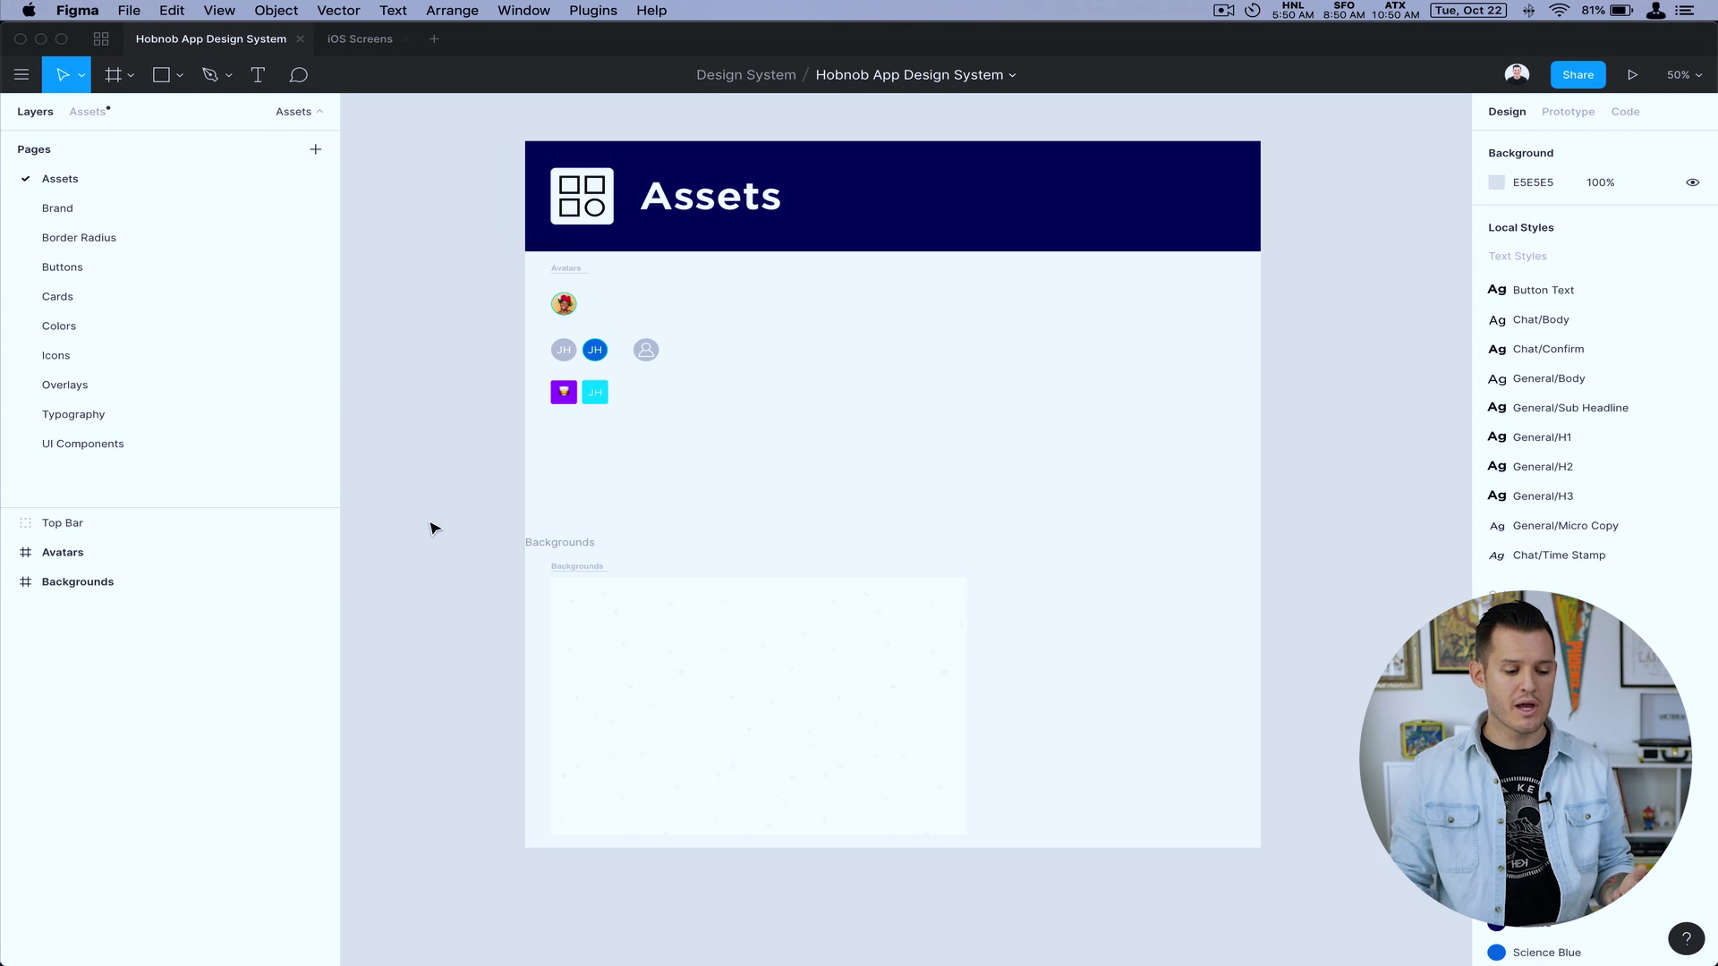
Show the assets library in the iOS Screens file and return to the Hobnob App Design System file
{"action": "left_click", "coordinate": [365, 41]}
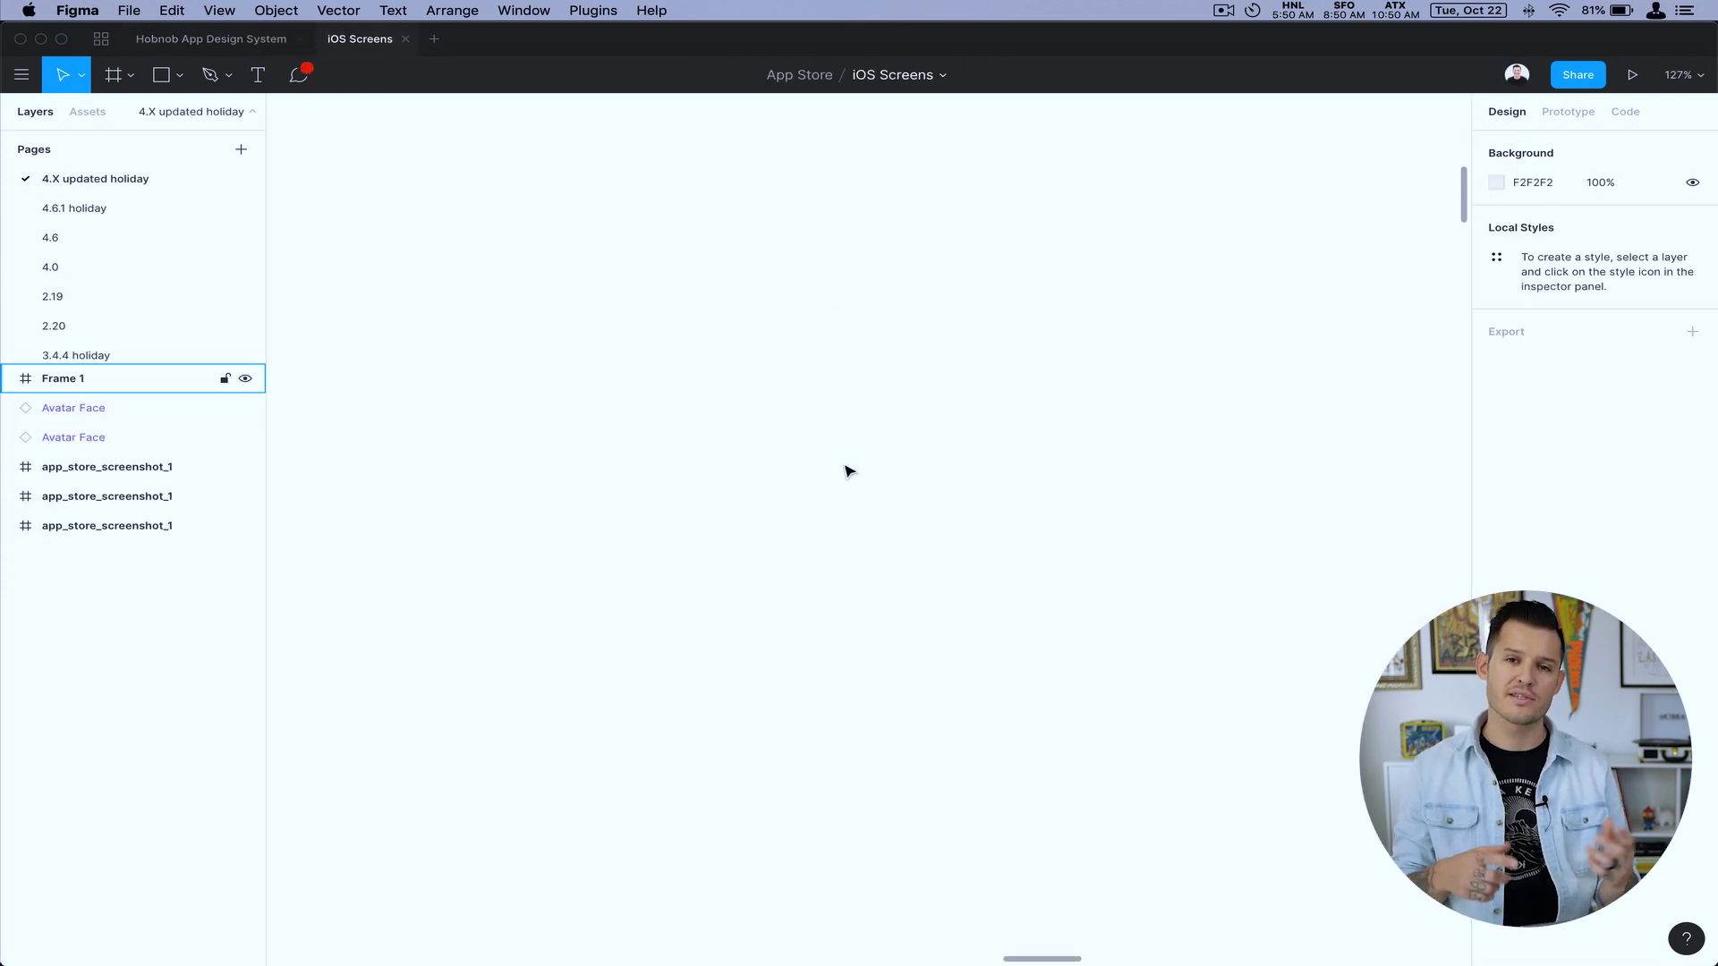
{"action": "left_click", "coordinate": [88, 111]}
{"action": "left_click", "coordinate": [191, 41]}
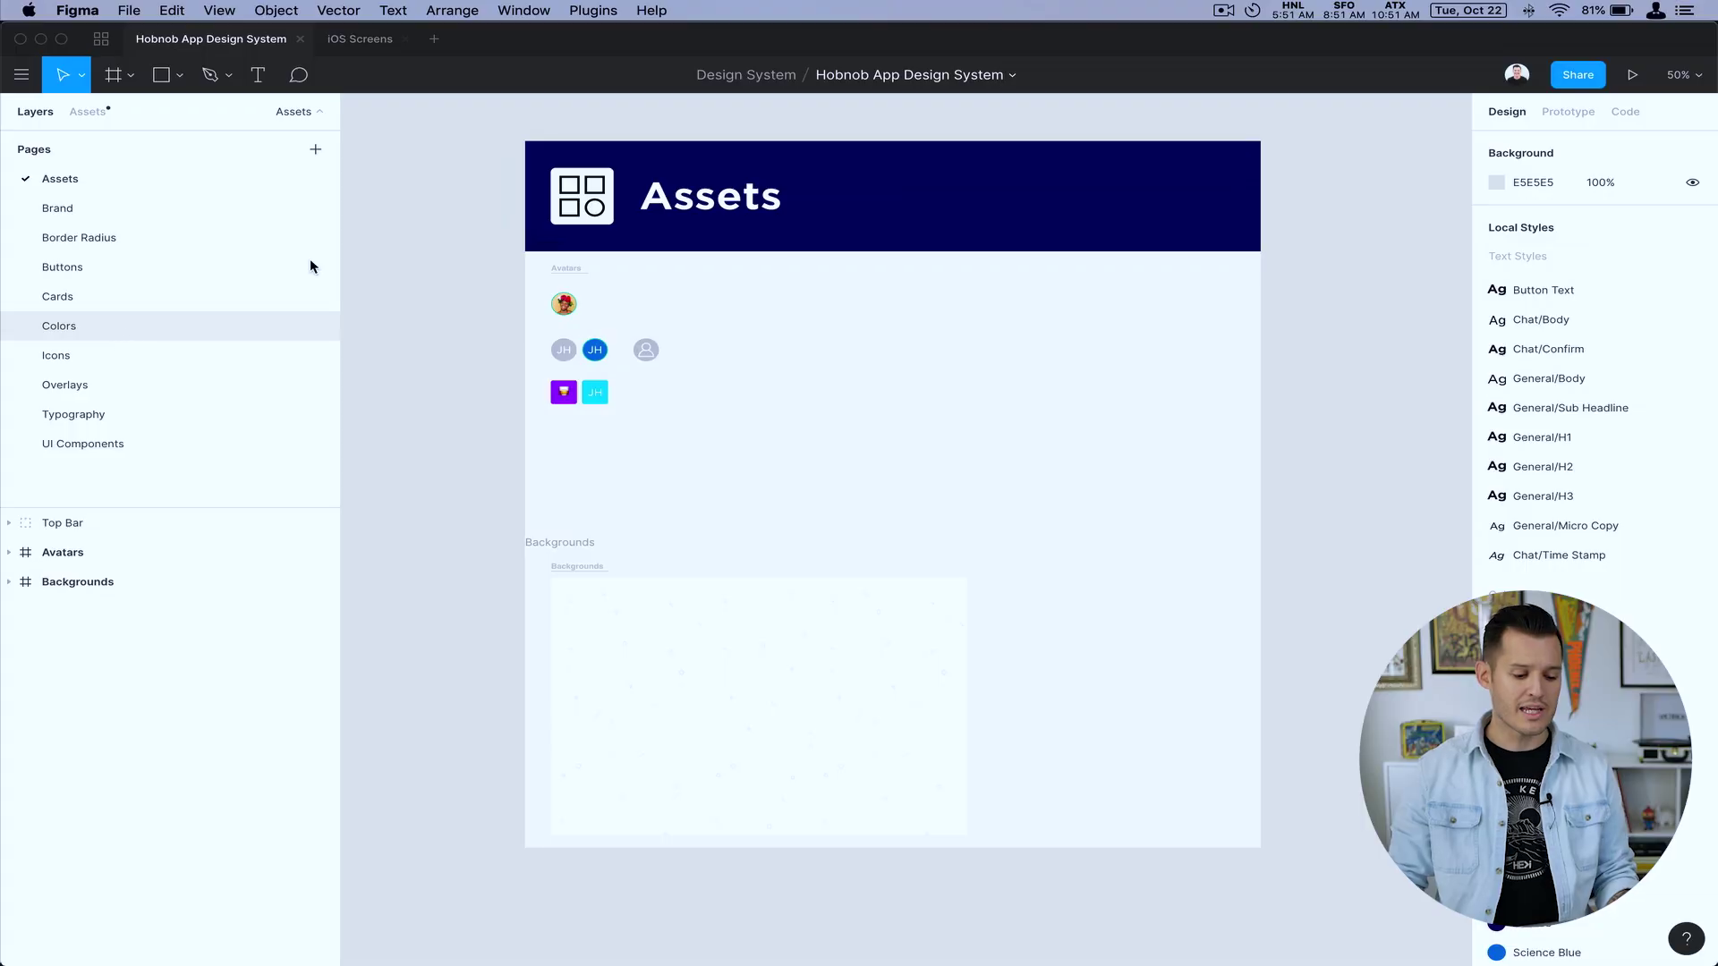
Inspect the Top Bar group and the Backgrounds and Avatars frames on the Assets page
{"action": "left_click", "coordinate": [287, 522]}
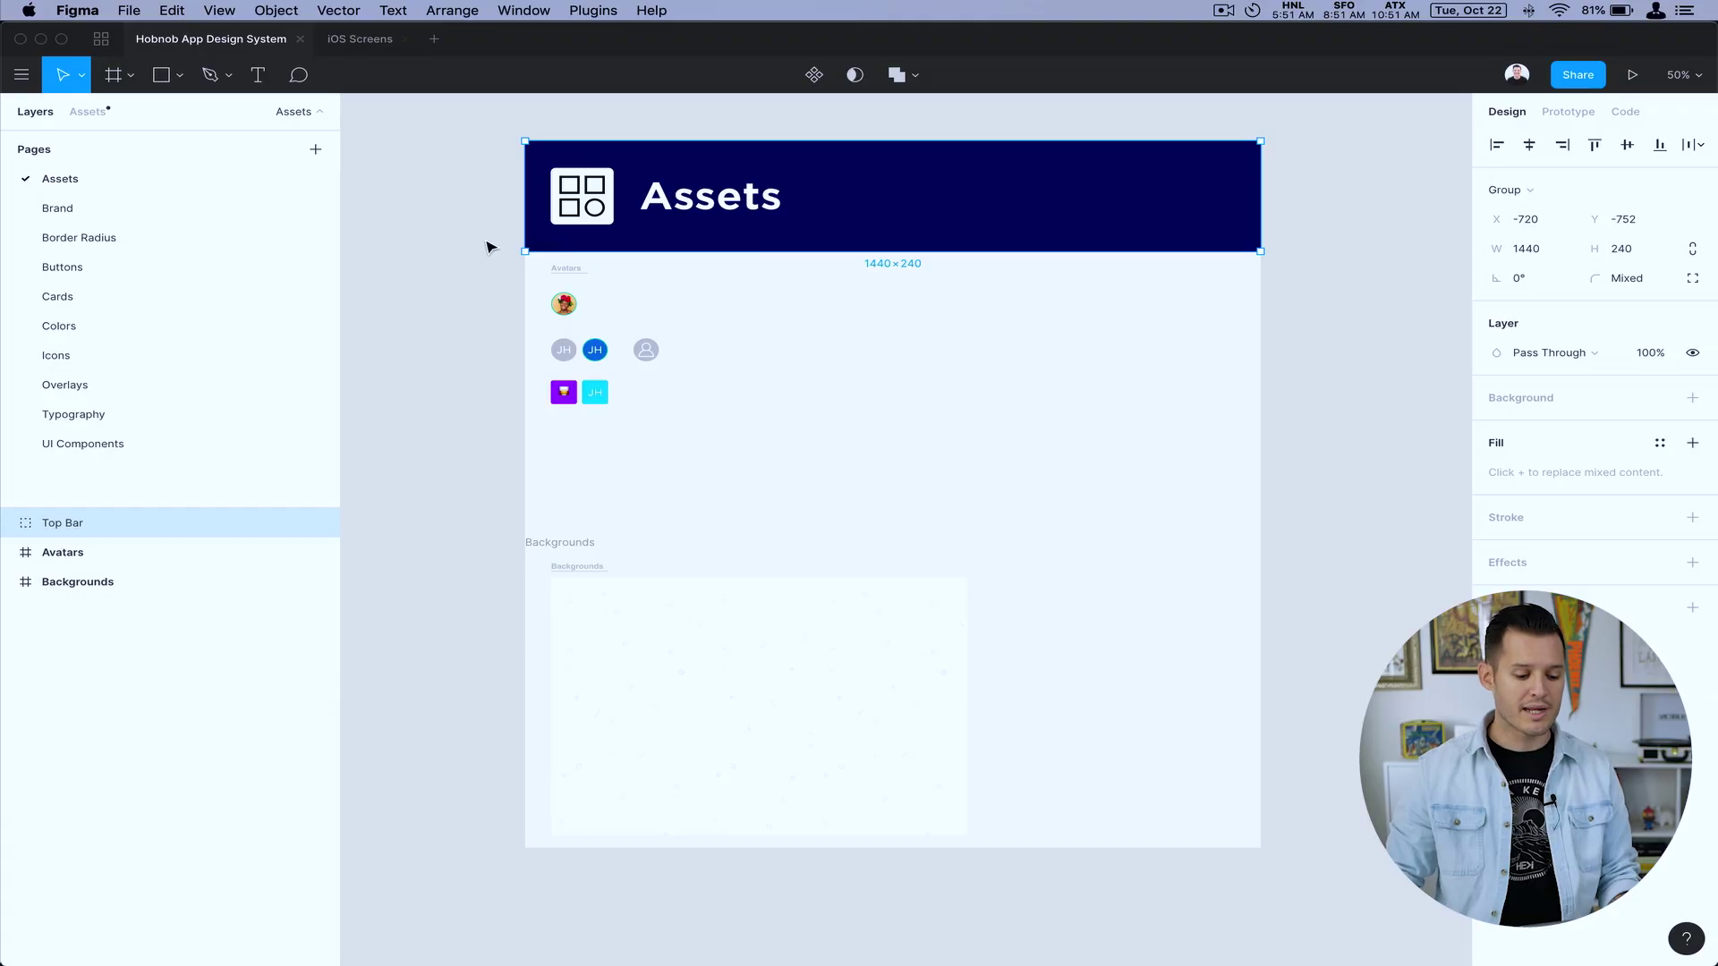
{"action": "left_click_drag", "start_coordinate": [485, 223], "coordinate": [637, 379]}
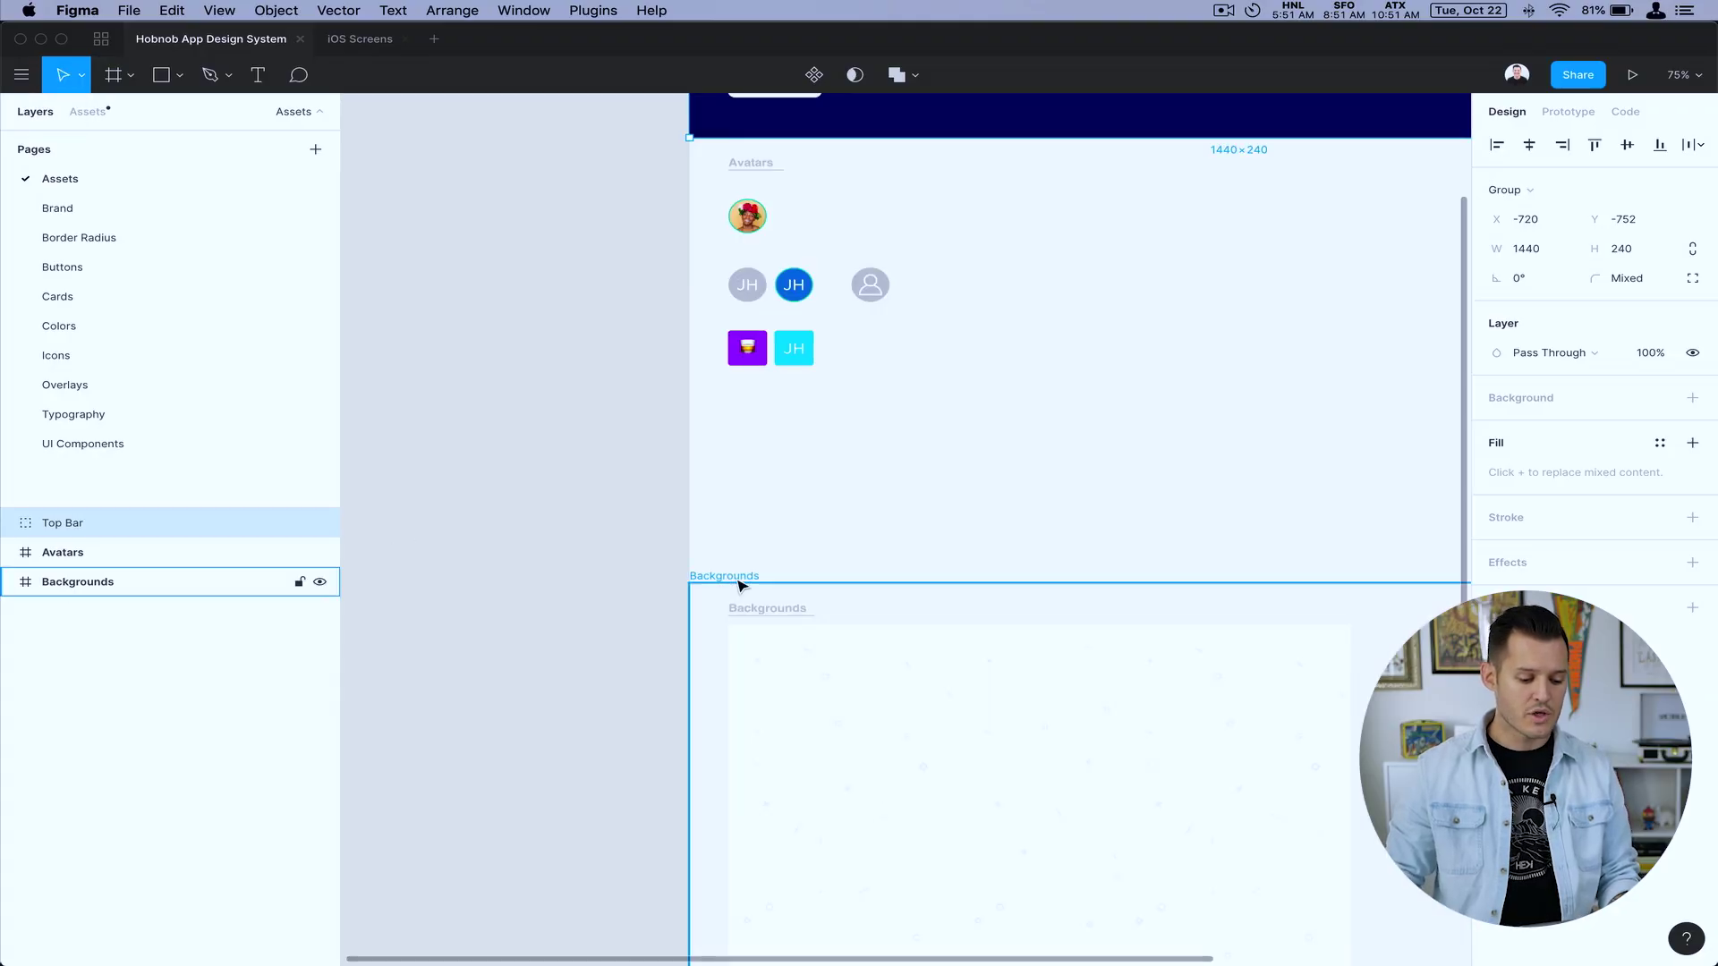
{"action": "left_click", "coordinate": [80, 582]}
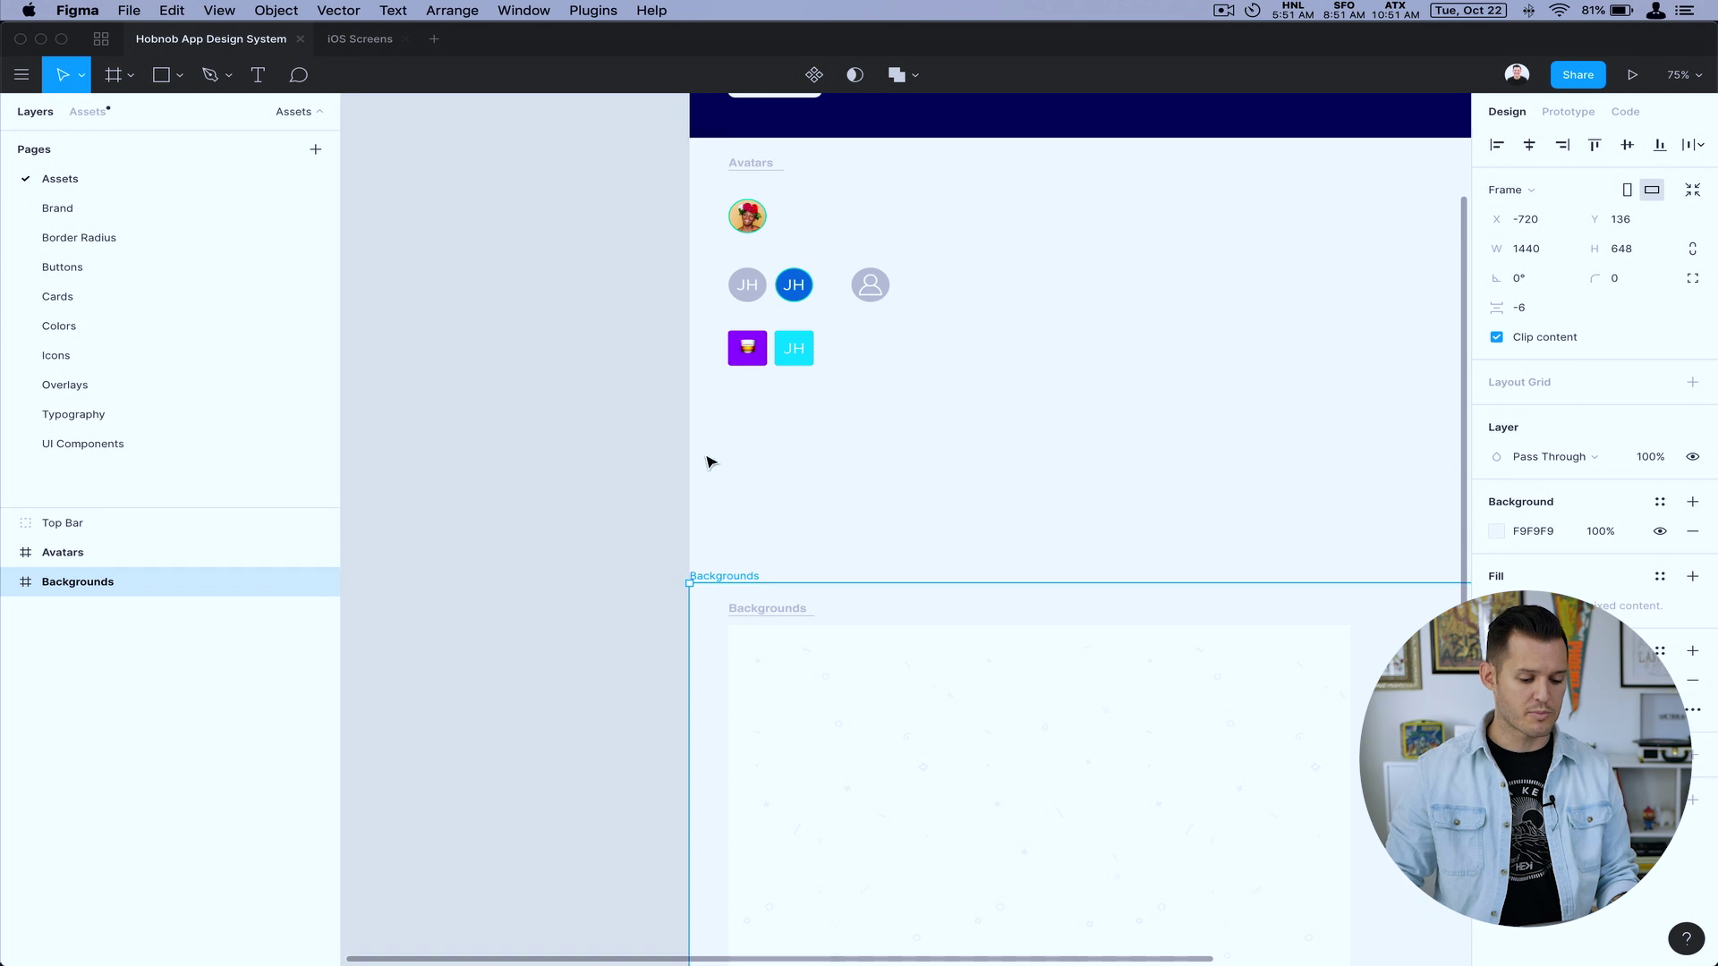
{"action": "scroll", "coordinate": [626, 465], "scroll_direction": "up", "scroll_amount": 2}
{"action": "scroll", "coordinate": [626, 465], "scroll_direction": "right", "scroll_amount": 2}
{"action": "scroll", "coordinate": [557, 468], "scroll_direction": "right", "scroll_amount": 3}
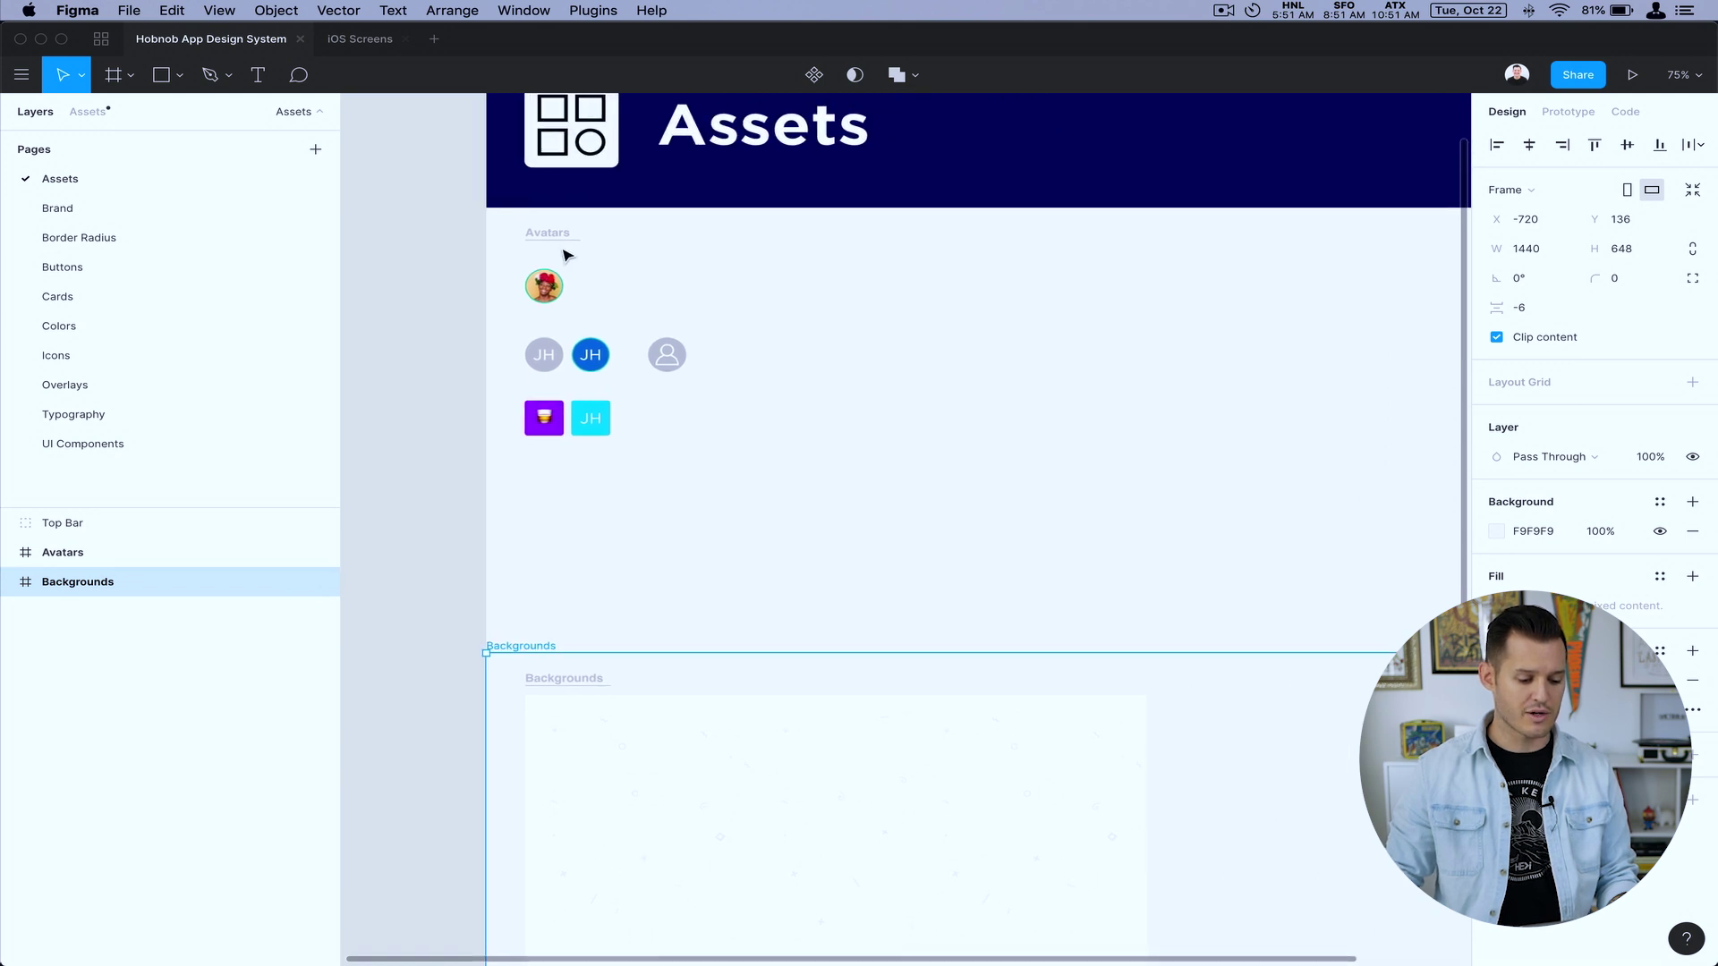
{"action": "left_click", "coordinate": [96, 562]}
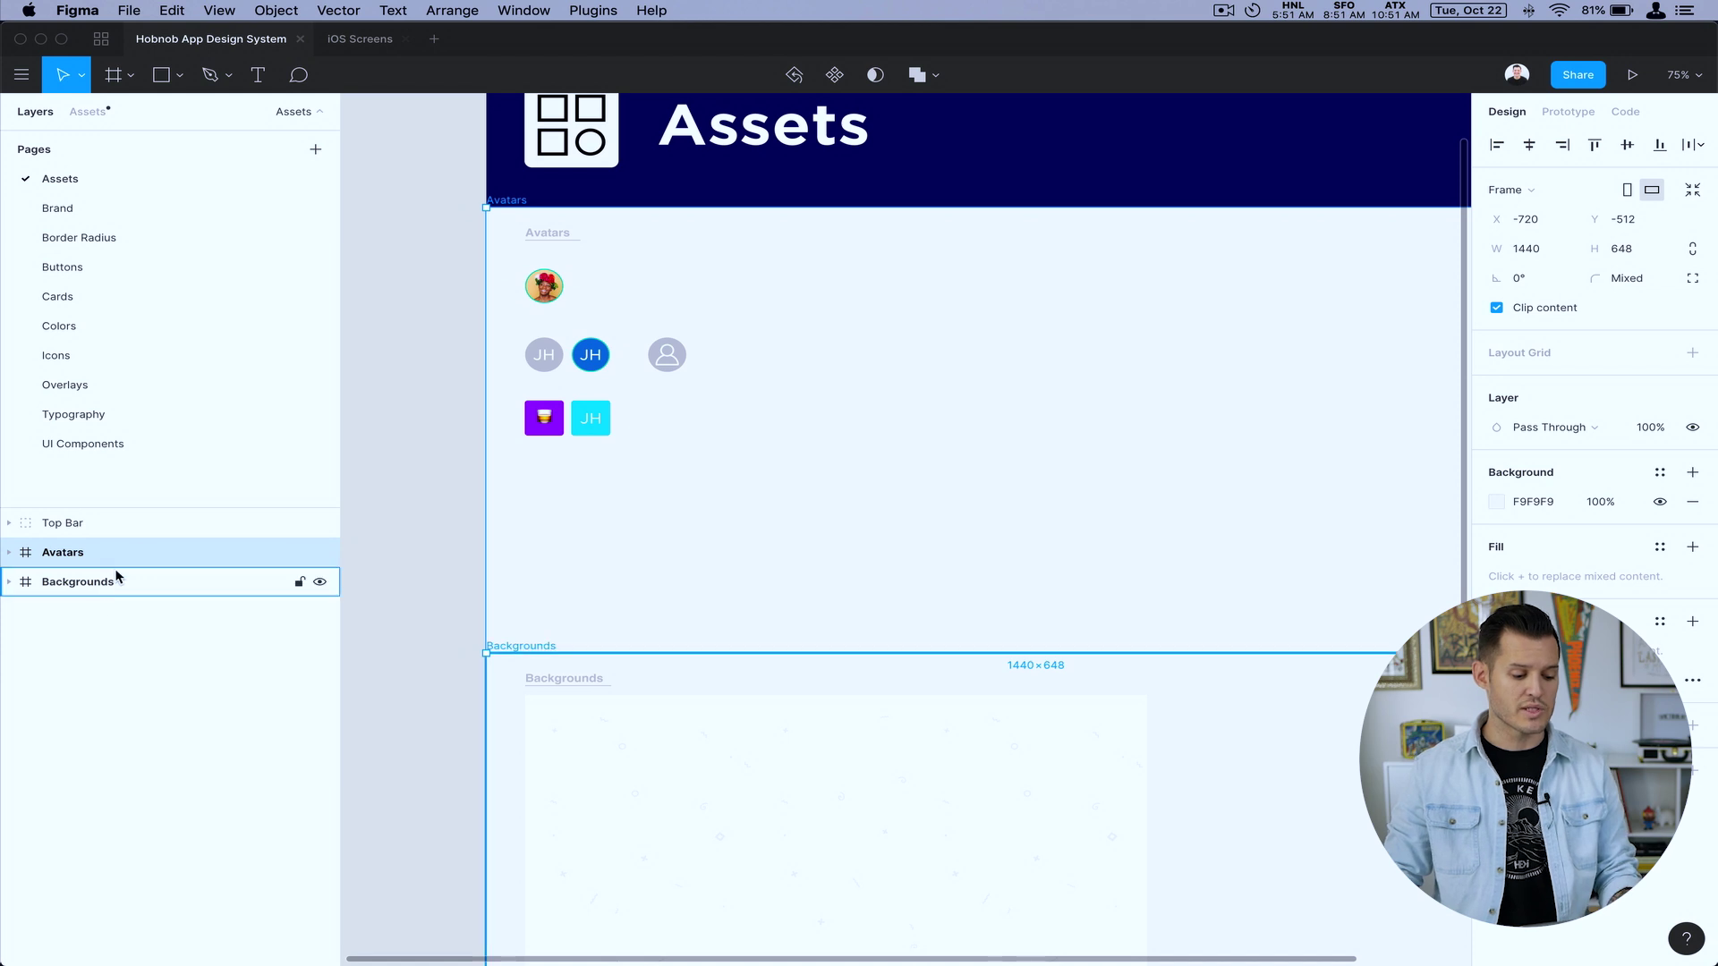
In the iOS Screens file's assets library, collapse the Icons category and expand the Assets / Avatars components
{"action": "left_click", "coordinate": [362, 40]}
{"action": "left_click", "coordinate": [36, 411]}
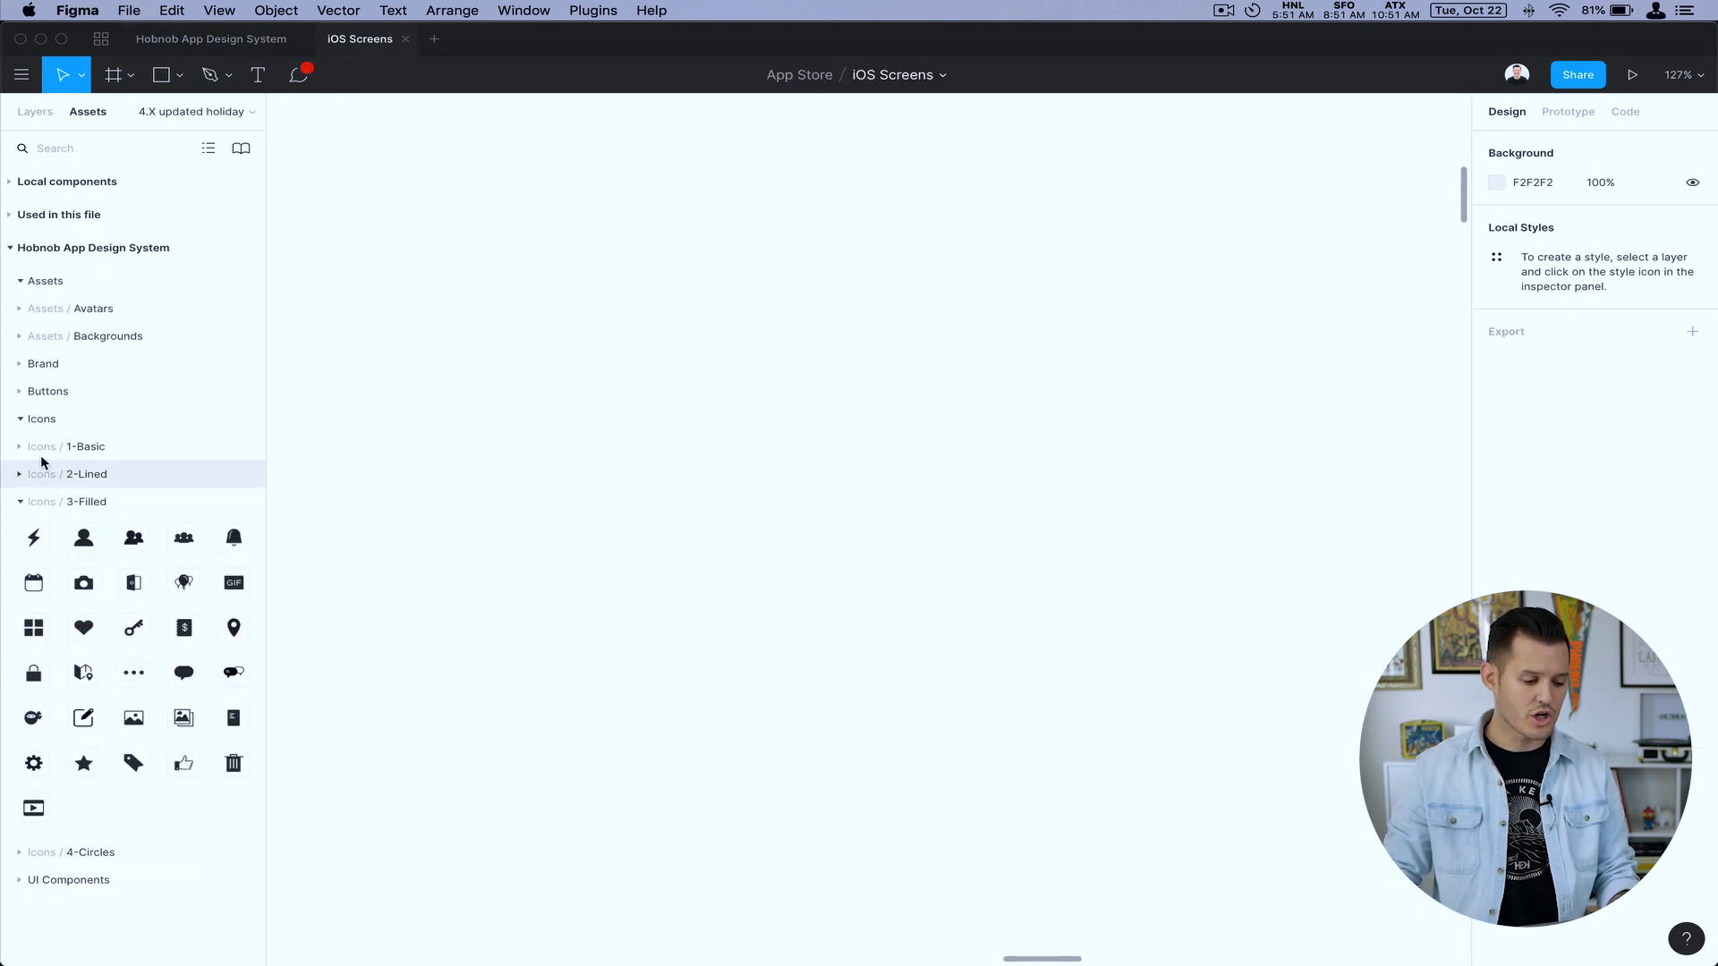
{"action": "left_click", "coordinate": [44, 421]}
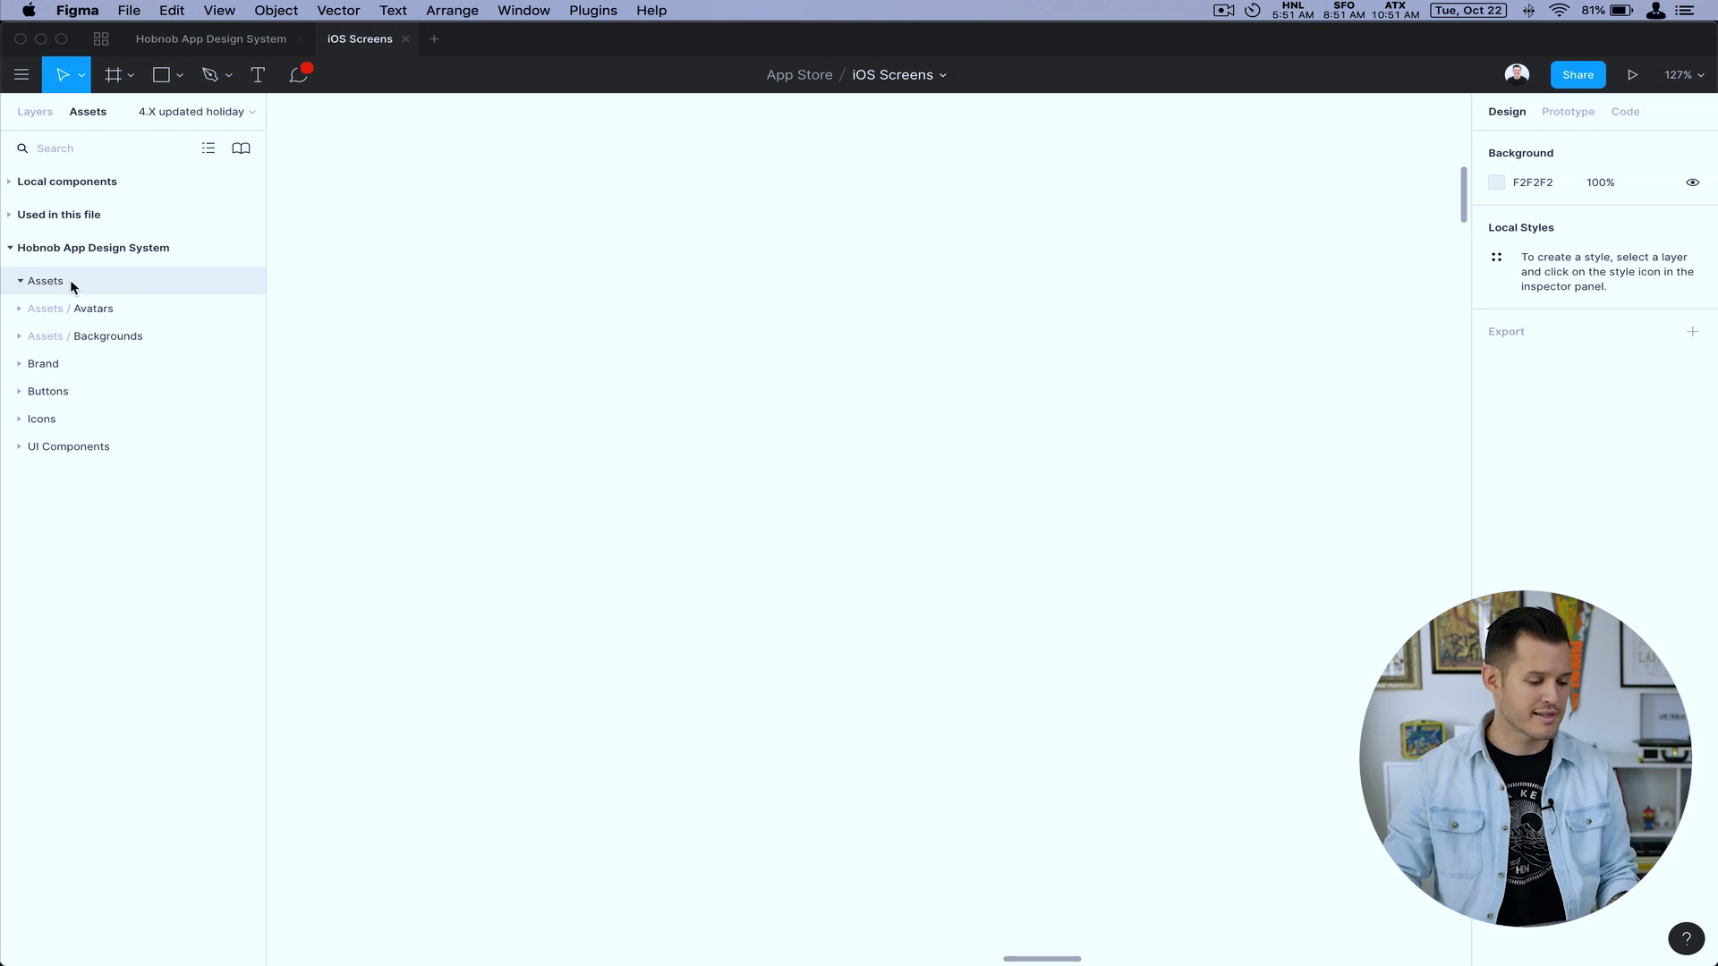
{"action": "left_click", "coordinate": [18, 312]}
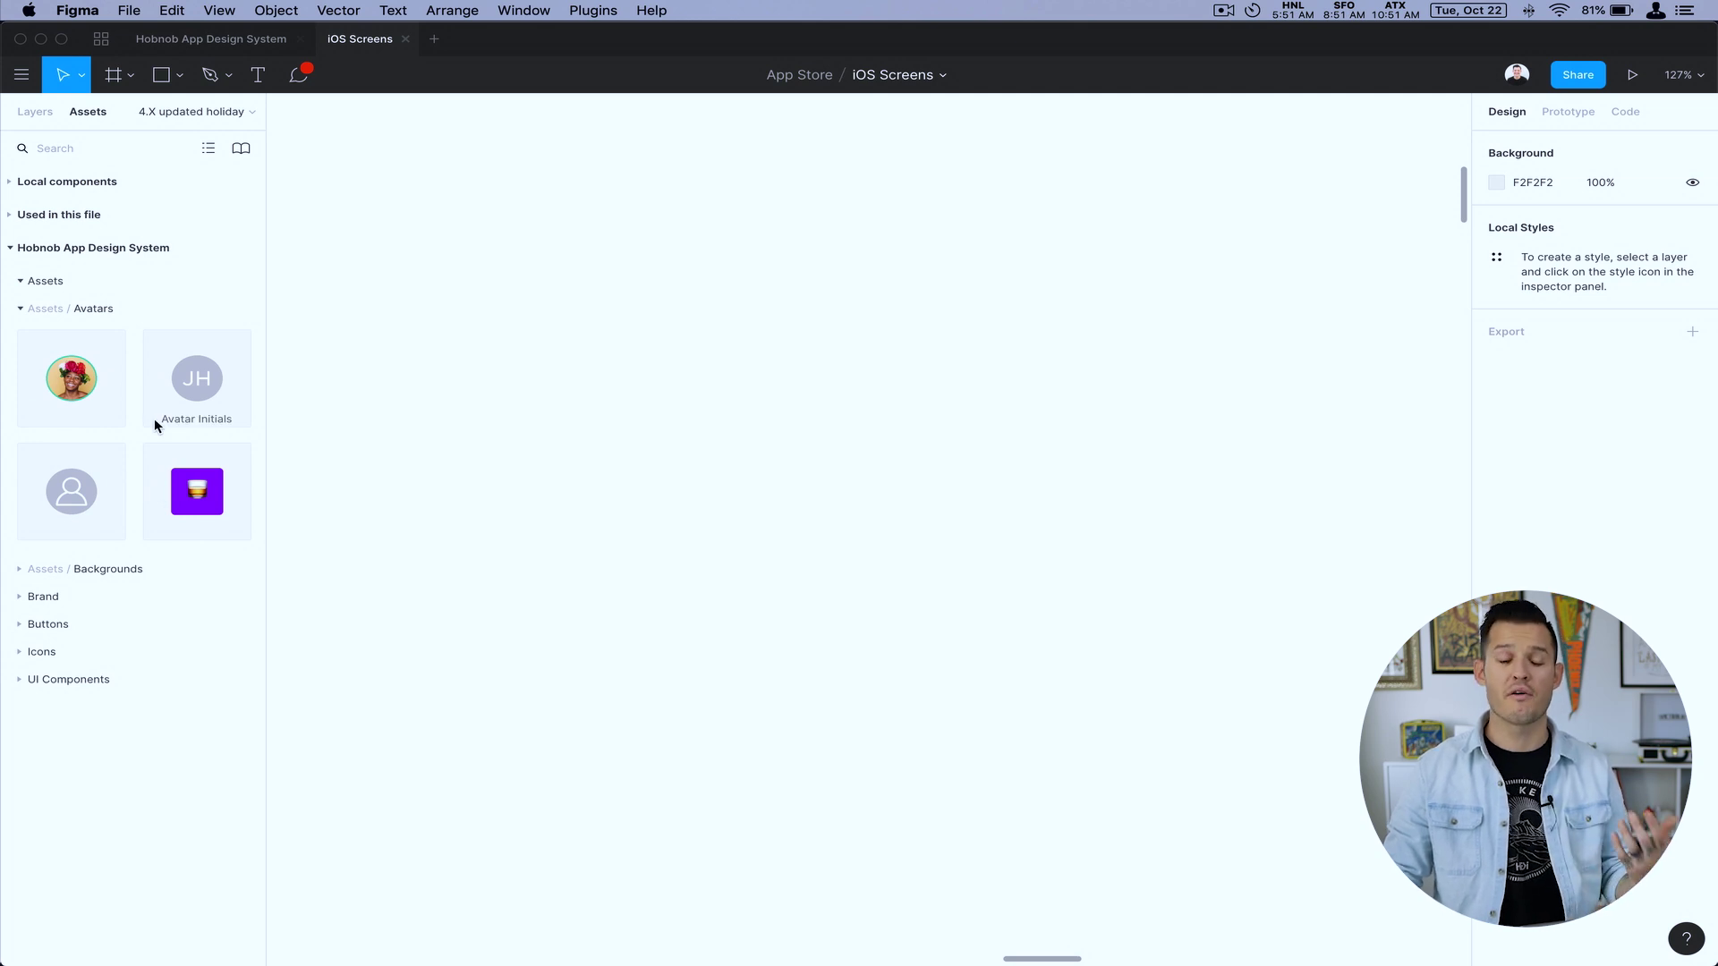
Return to the Hobnob App Design System file and inspect the Avatar Faces group in the Avatars frame
{"action": "left_click", "coordinate": [229, 40]}
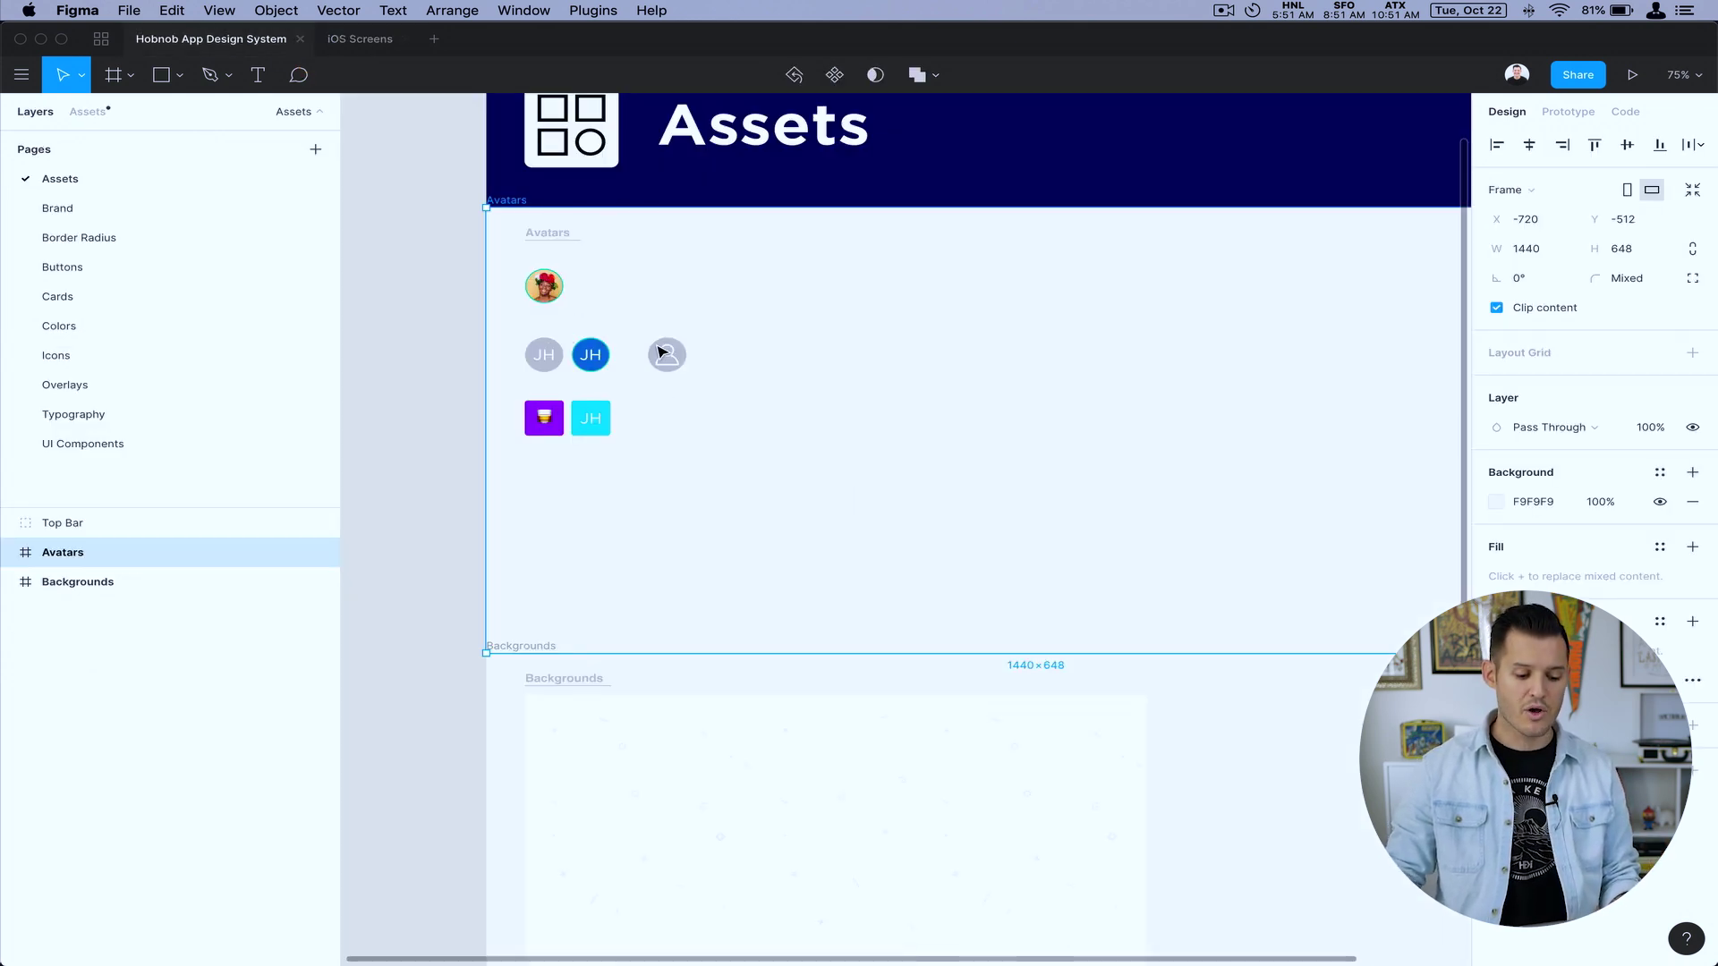
{"action": "left_click", "coordinate": [553, 303]}
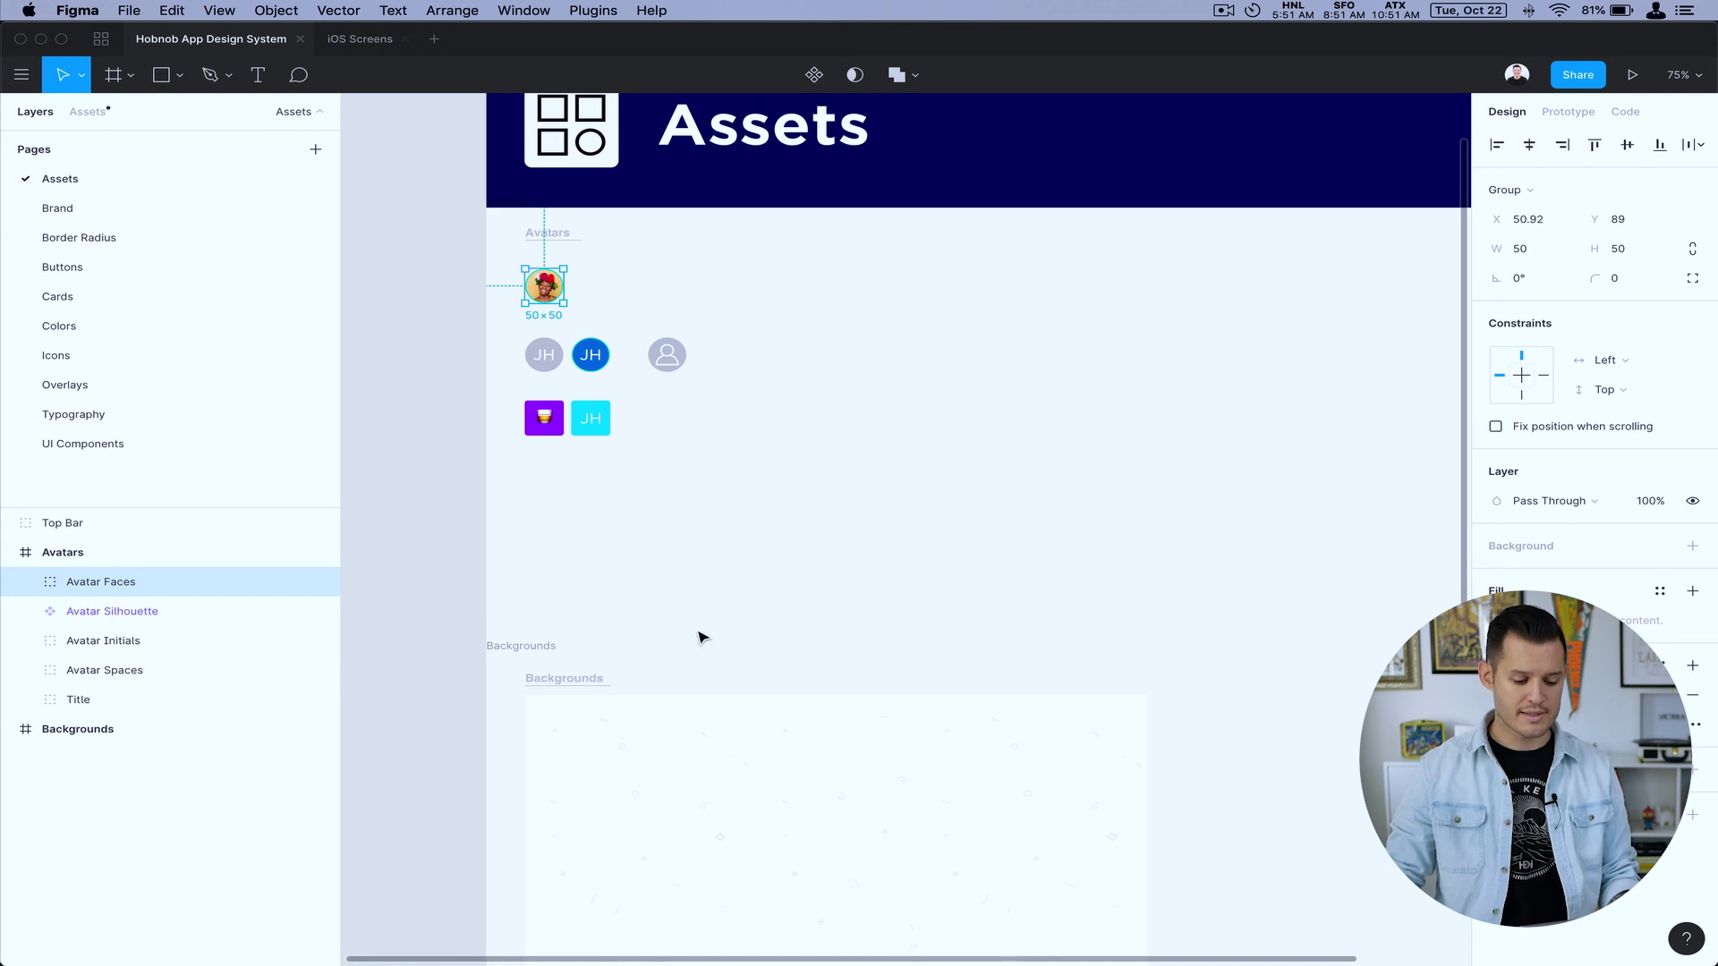
{"action": "scroll", "coordinate": [702, 637], "scroll_direction": "down", "scroll_amount": 5}
{"action": "scroll", "coordinate": [659, 223], "scroll_direction": "up", "scroll_amount": 5}
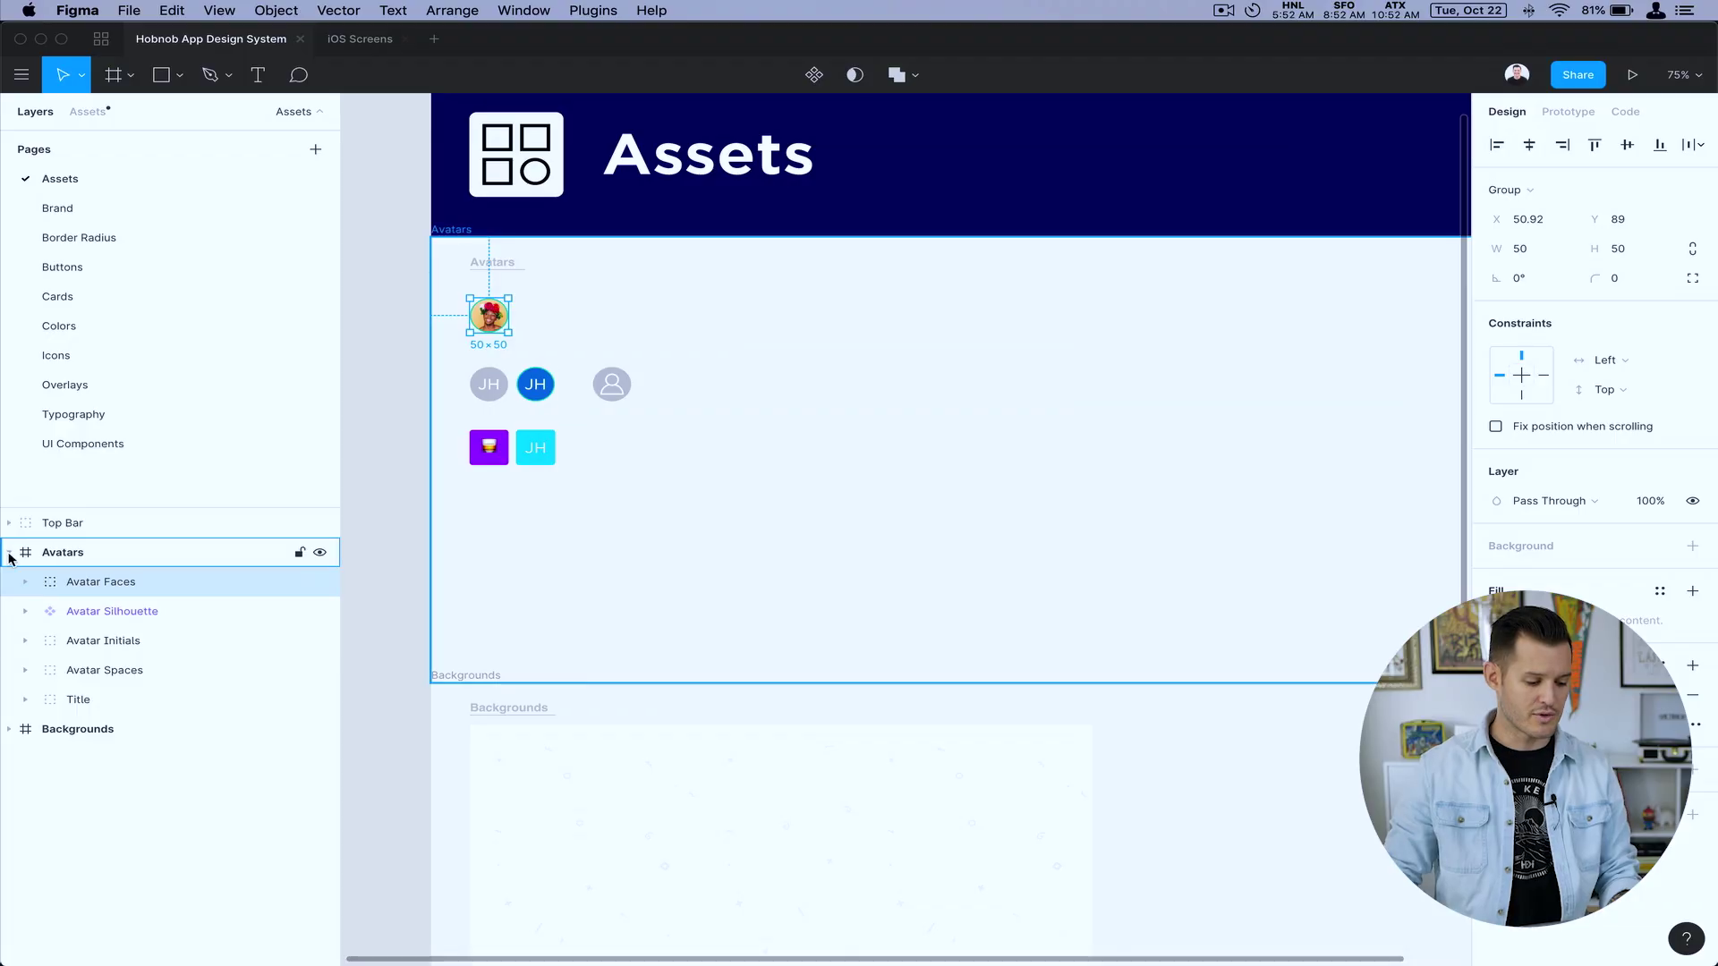
Collapse the Avatars frame's layers and select the Avatars and Backgrounds frames together to examine how they divide the page
{"action": "left_click", "coordinate": [10, 552]}
{"action": "left_click", "coordinate": [63, 582], "text": "shift"}
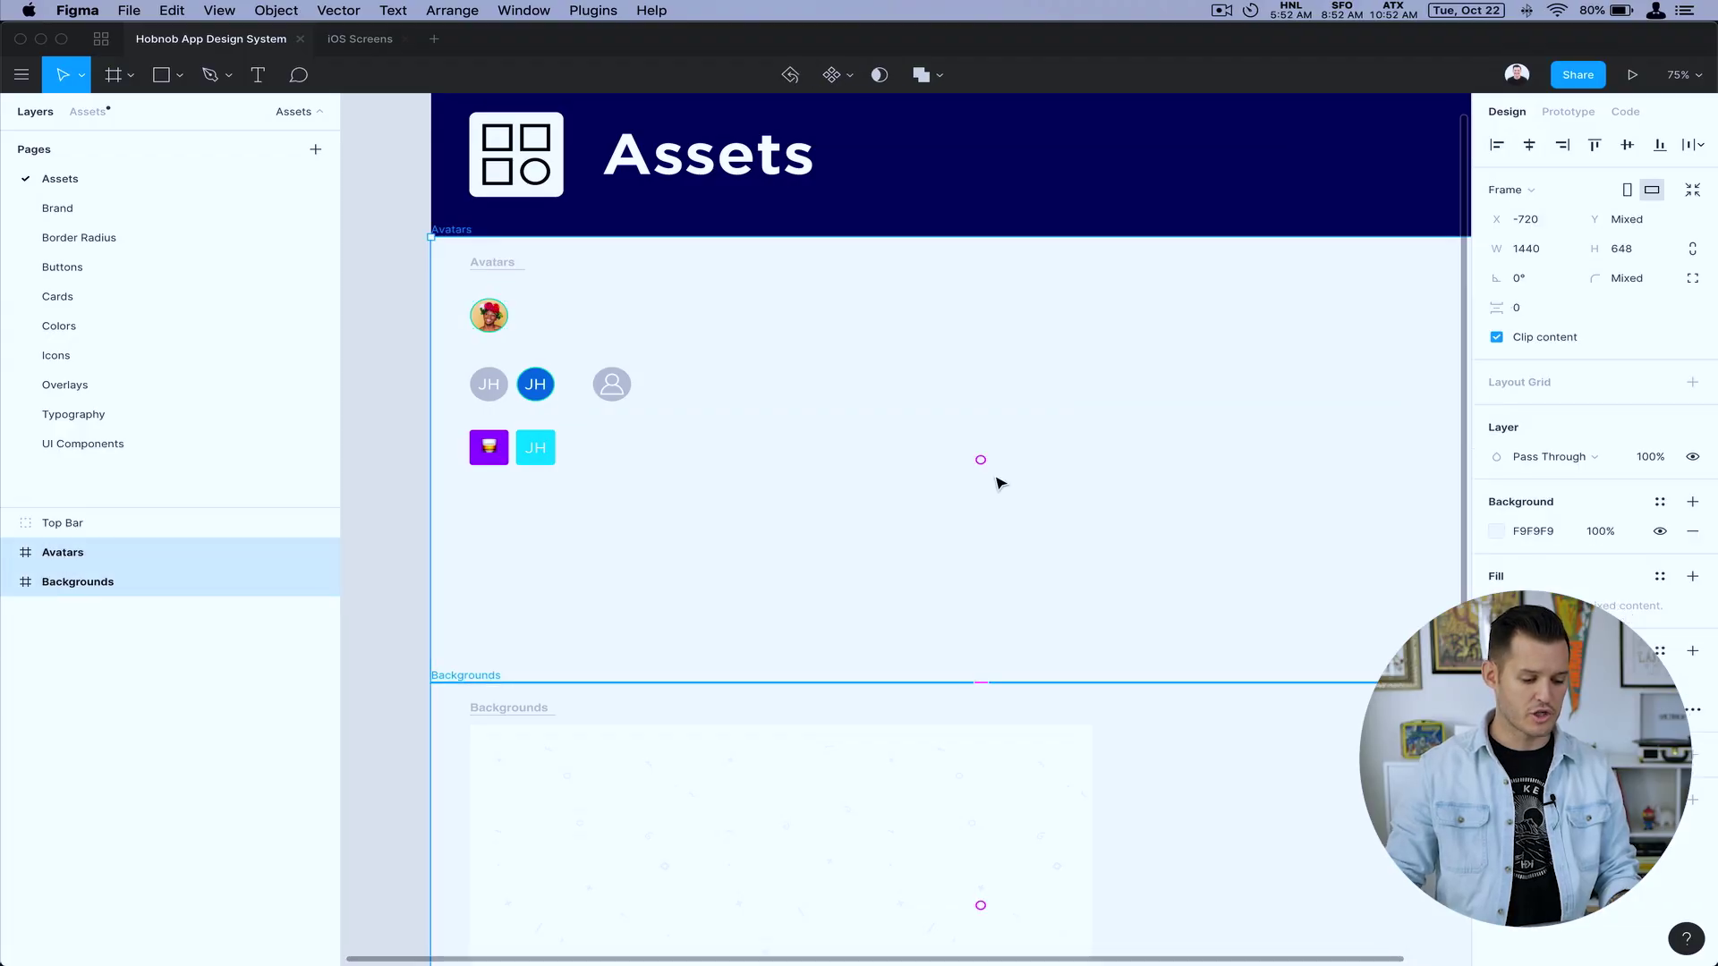
{"action": "left_click_drag", "start_coordinate": [1001, 484], "coordinate": [977, 547]}
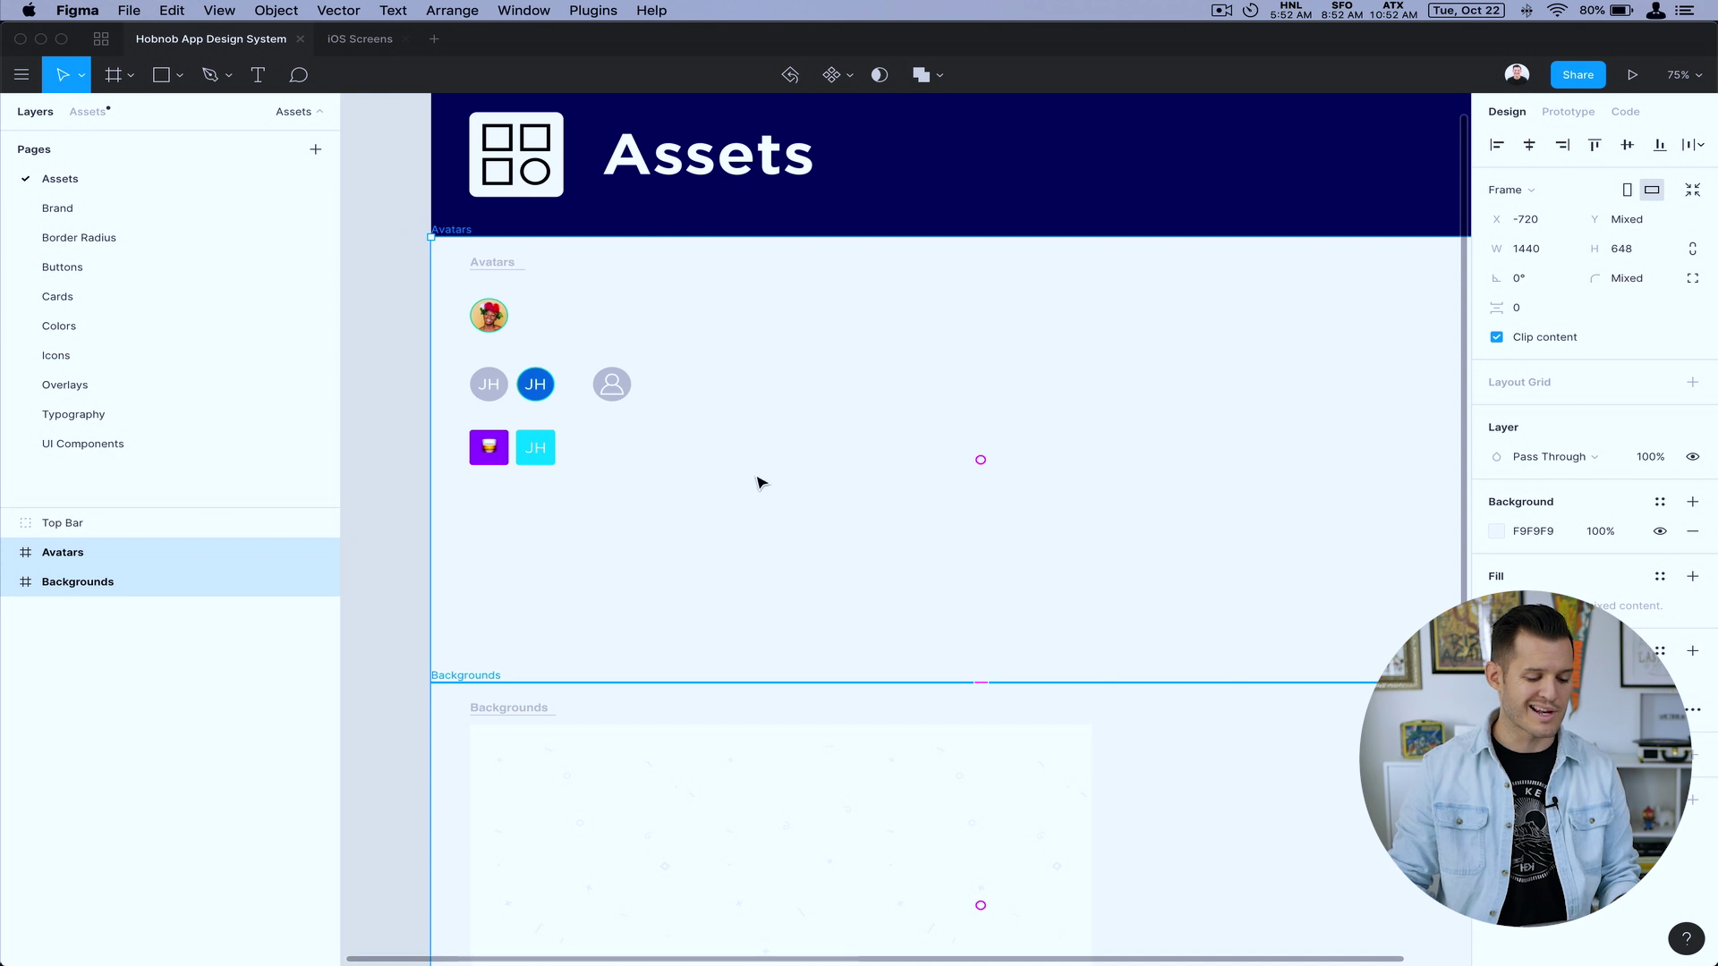
{"action": "left_click", "coordinate": [412, 262]}
Expand the Avatar Faces group and its Avatar Face component to show the Outline and Face Selection layers
{"action": "scroll", "coordinate": [430, 287], "scroll_direction": "up", "scroll_amount": 8}
{"action": "left_click", "coordinate": [617, 374]}
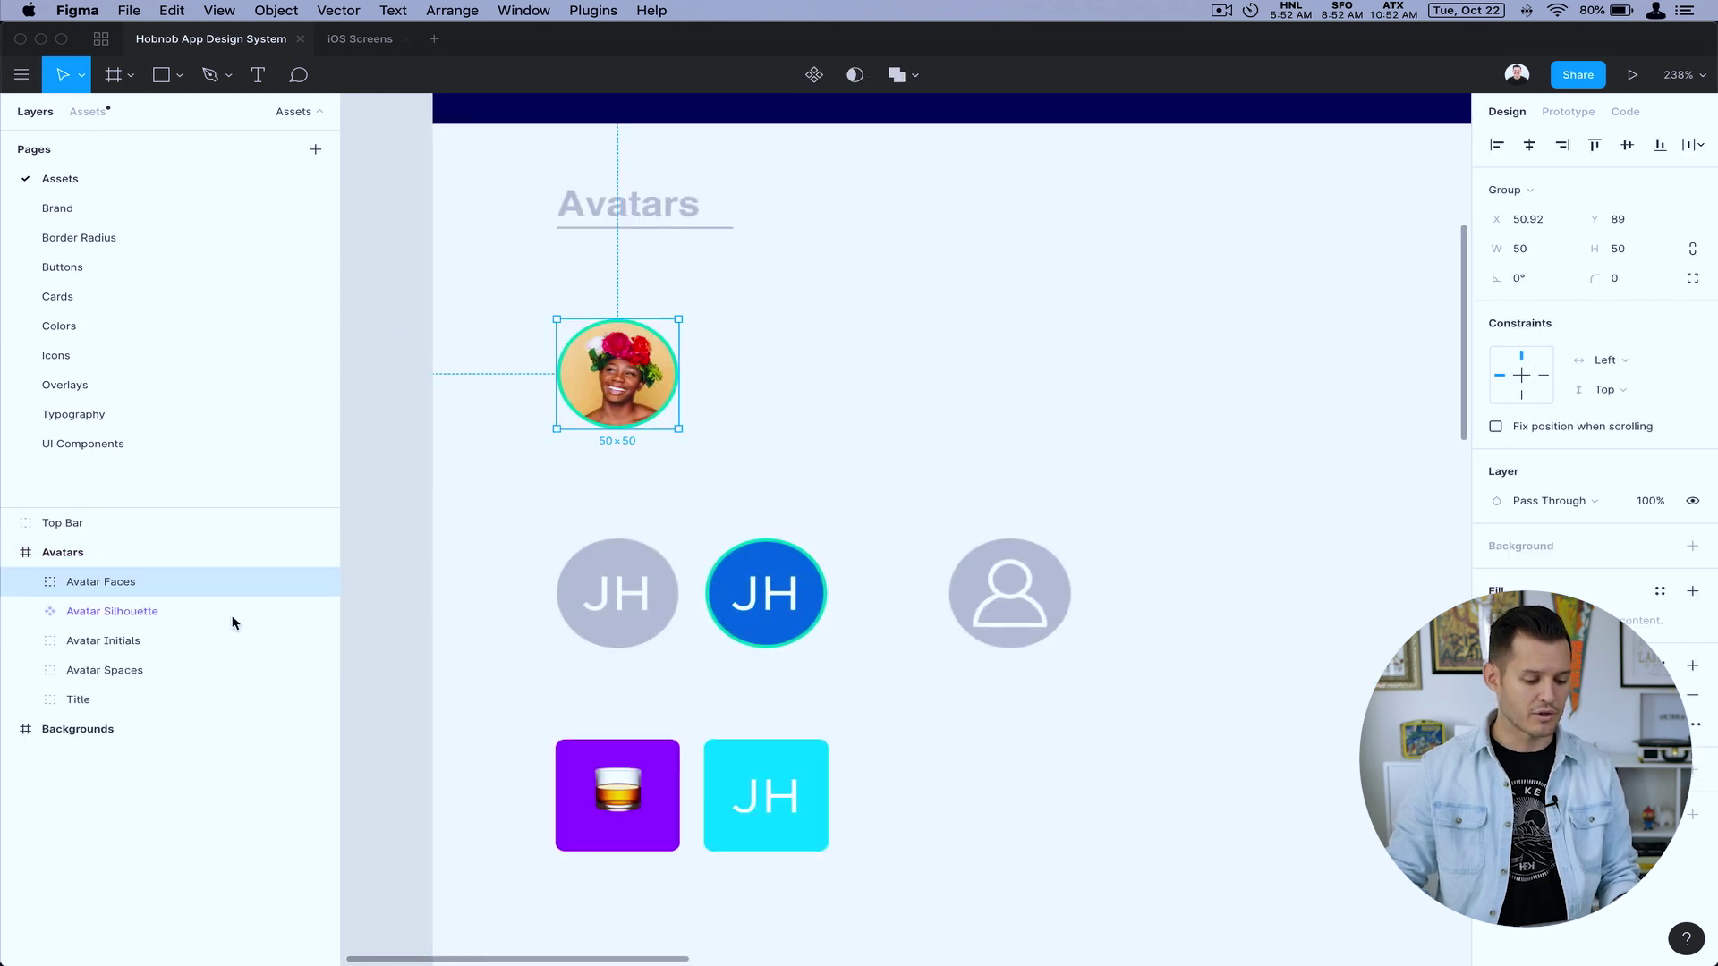
{"action": "left_click", "coordinate": [25, 582]}
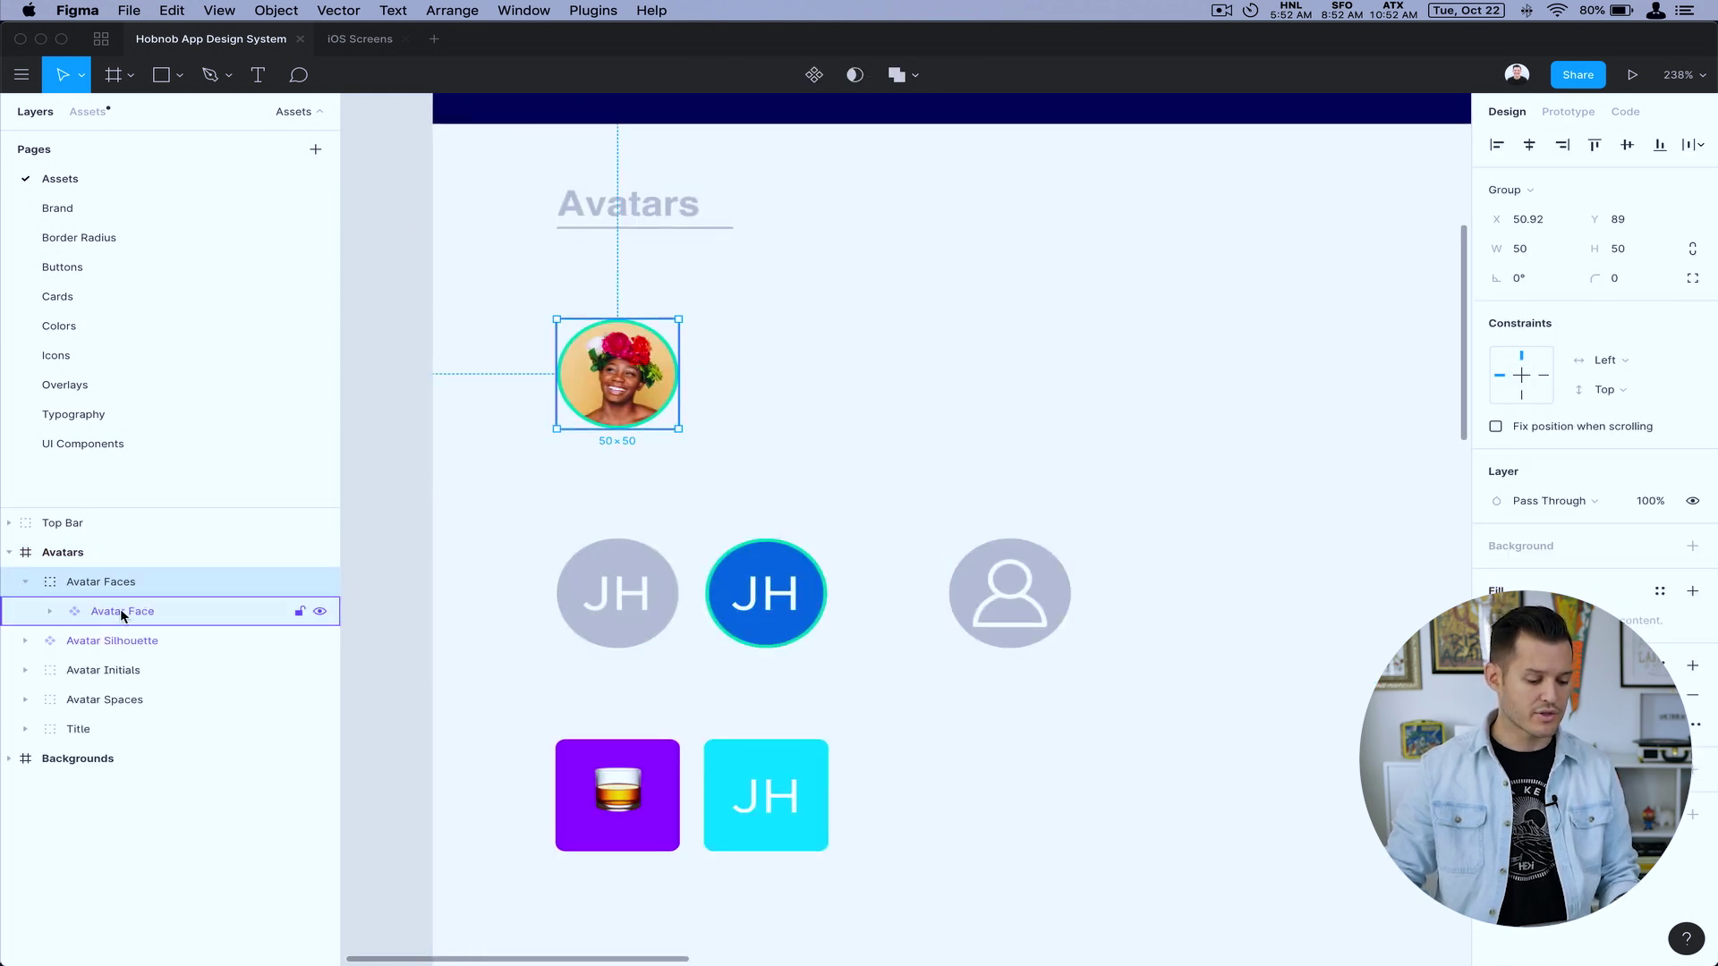
{"action": "left_click", "coordinate": [122, 612]}
{"action": "left_click", "coordinate": [49, 611]}
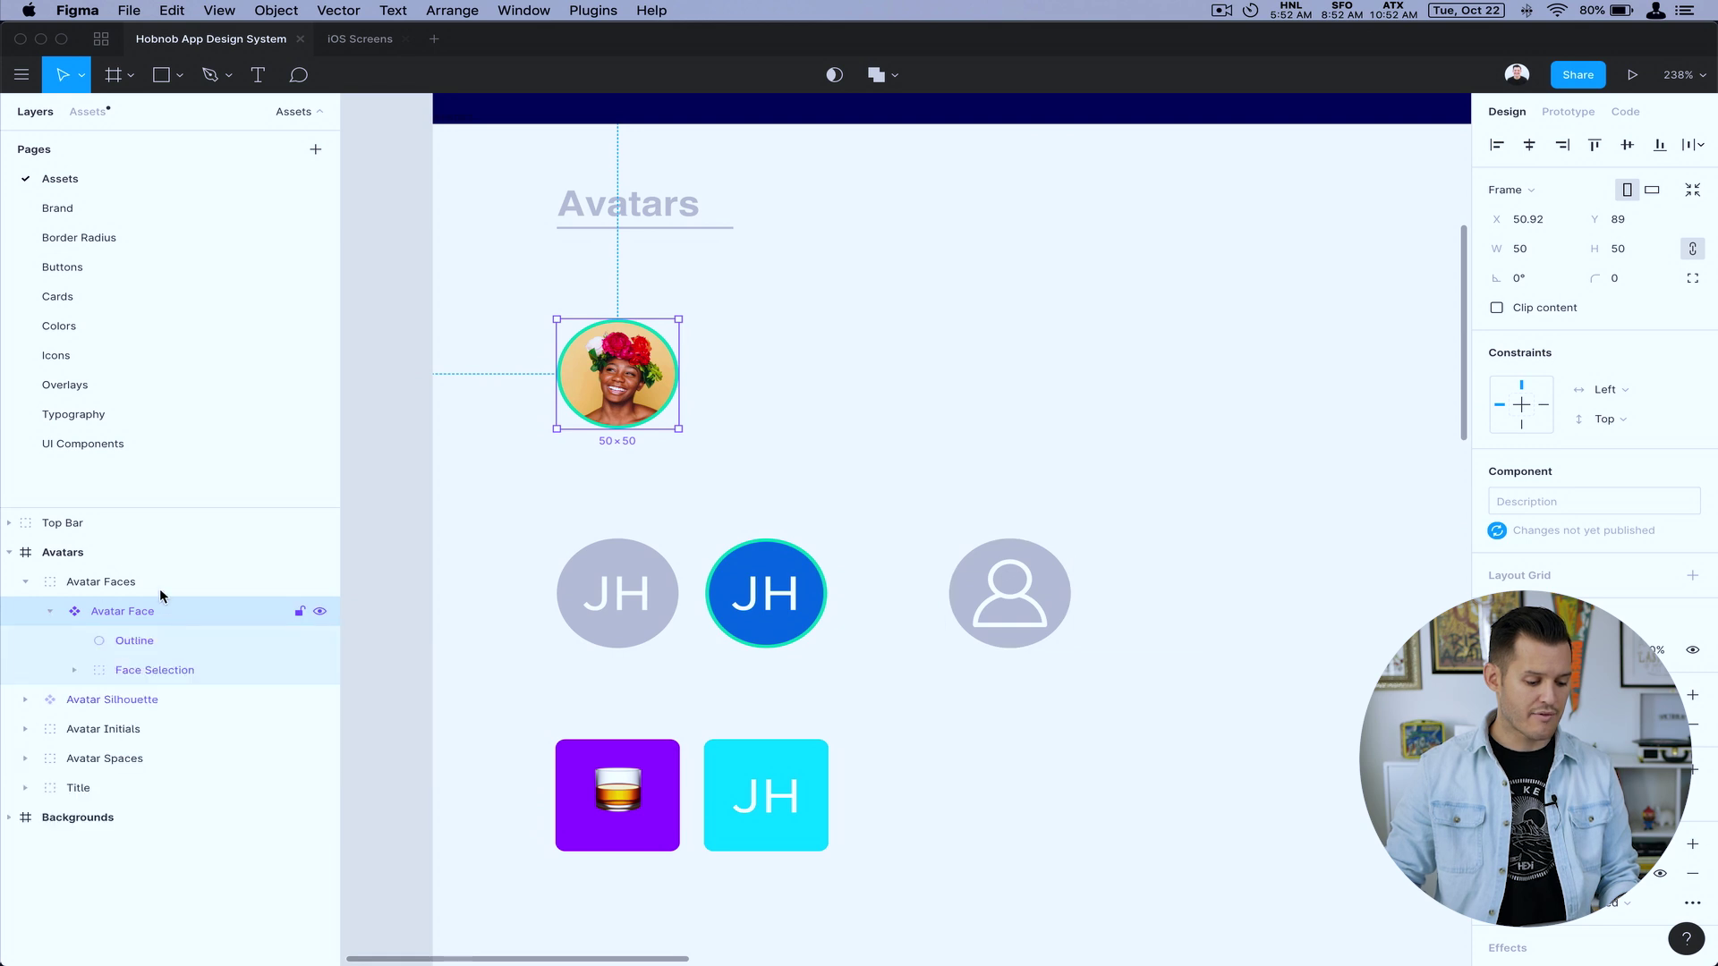
Switch the Outline layer's visibility off and on in the Avatar Face component
{"action": "scroll", "coordinate": [589, 330], "scroll_direction": "up", "scroll_amount": 10}
{"action": "left_click", "coordinate": [320, 641]}
{"action": "left_click", "coordinate": [320, 640]}
{"action": "left_click", "coordinate": [321, 642]}
{"action": "left_click", "coordinate": [320, 643]}
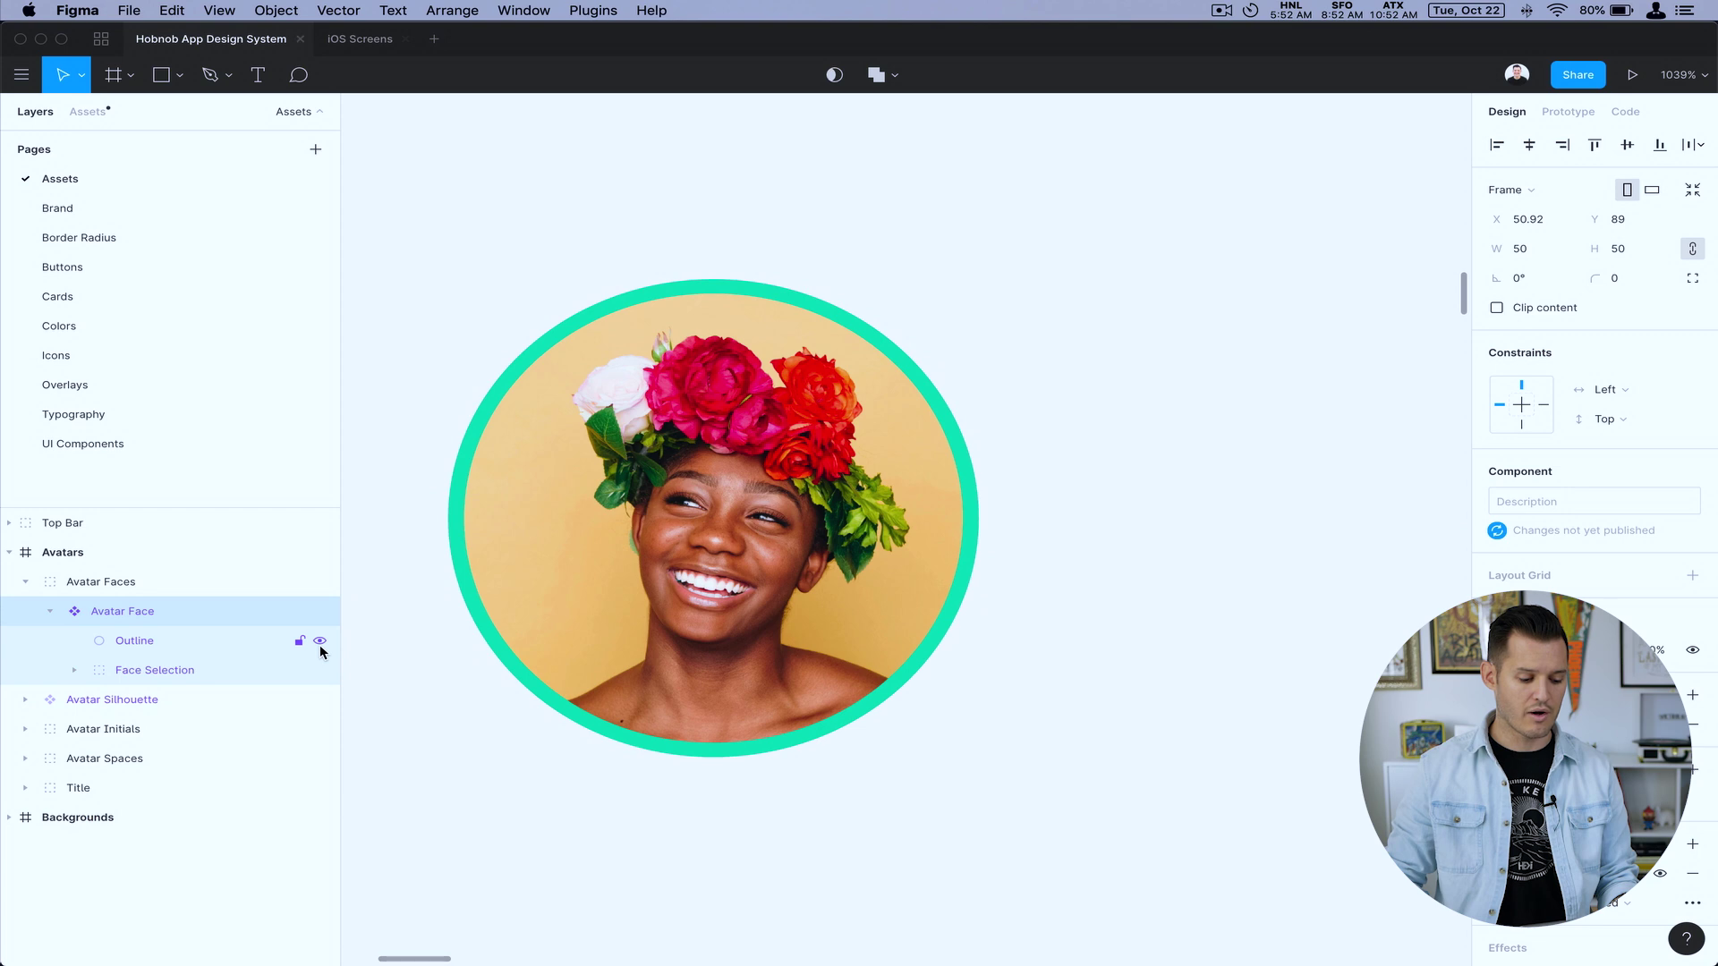
Expand Face Selection, hide the jamie_flowers and michelle_millenial layers to preview other faces, and restore both layers
{"action": "left_click", "coordinate": [74, 670]}
{"action": "scroll", "coordinate": [184, 728], "scroll_direction": "down", "scroll_amount": 5}
{"action": "scroll", "coordinate": [184, 728], "scroll_direction": "up", "scroll_amount": 5}
{"action": "scroll", "coordinate": [185, 728], "scroll_direction": "down", "scroll_amount": 5}
{"action": "scroll", "coordinate": [184, 736], "scroll_direction": "up", "scroll_amount": 5}
{"action": "left_click", "coordinate": [319, 700]}
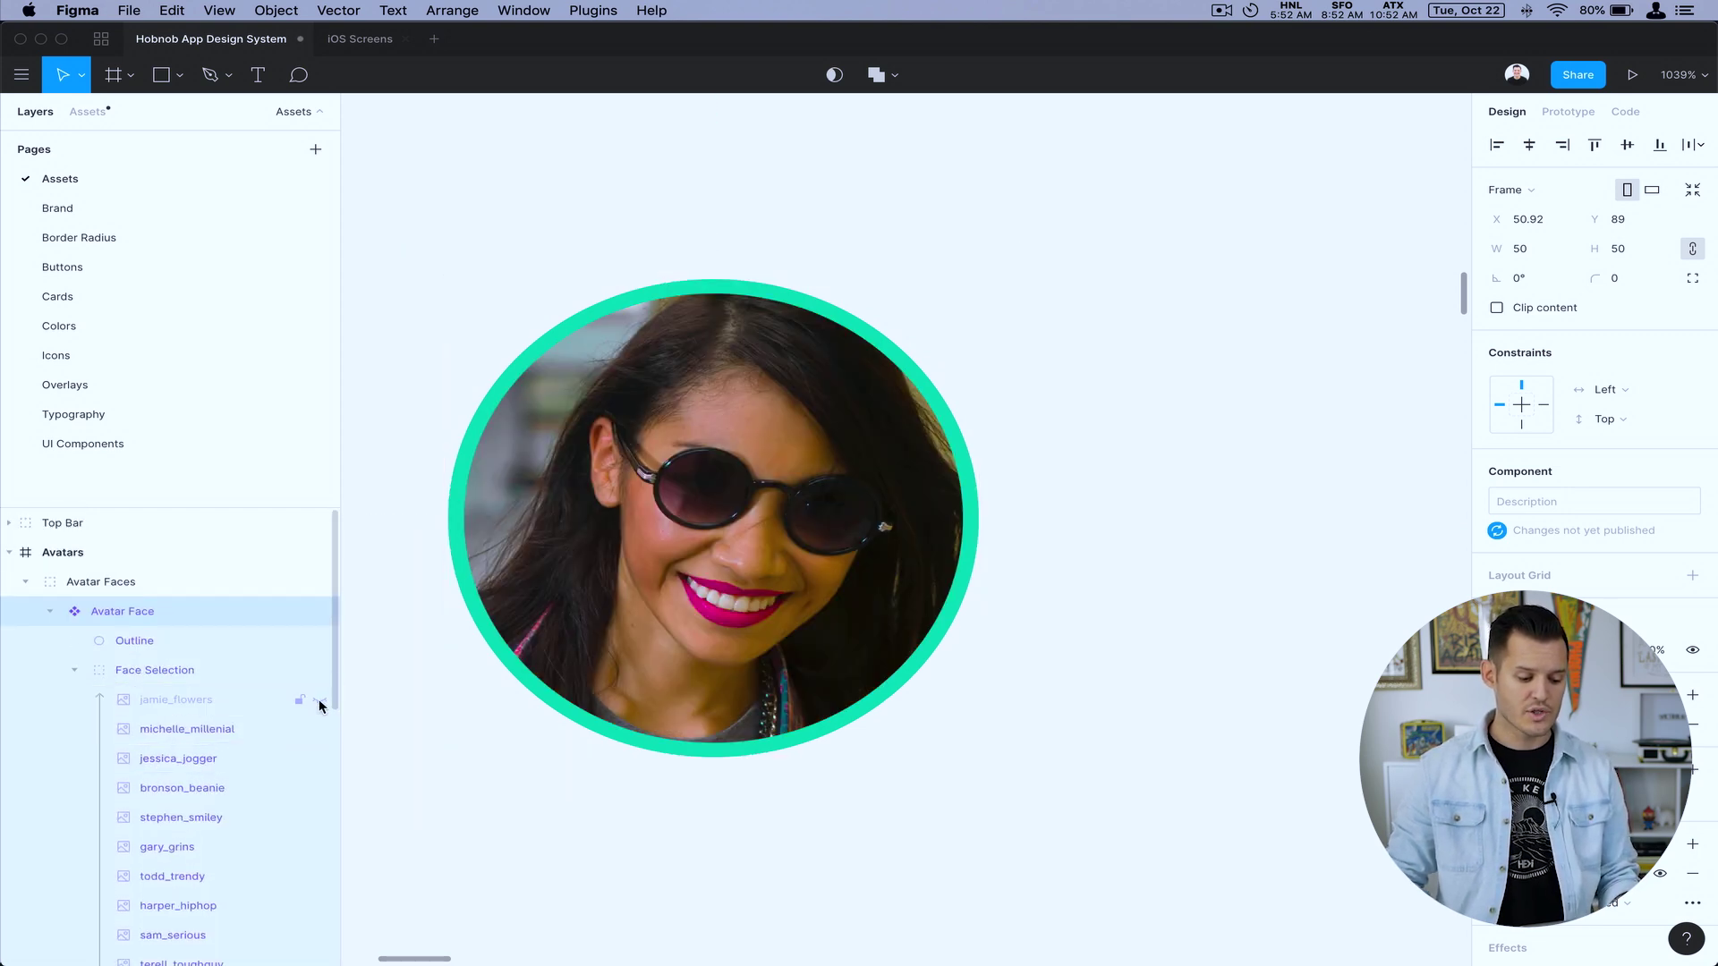
{"action": "left_click", "coordinate": [320, 729]}
{"action": "left_click", "coordinate": [319, 729]}
{"action": "left_click", "coordinate": [319, 700]}
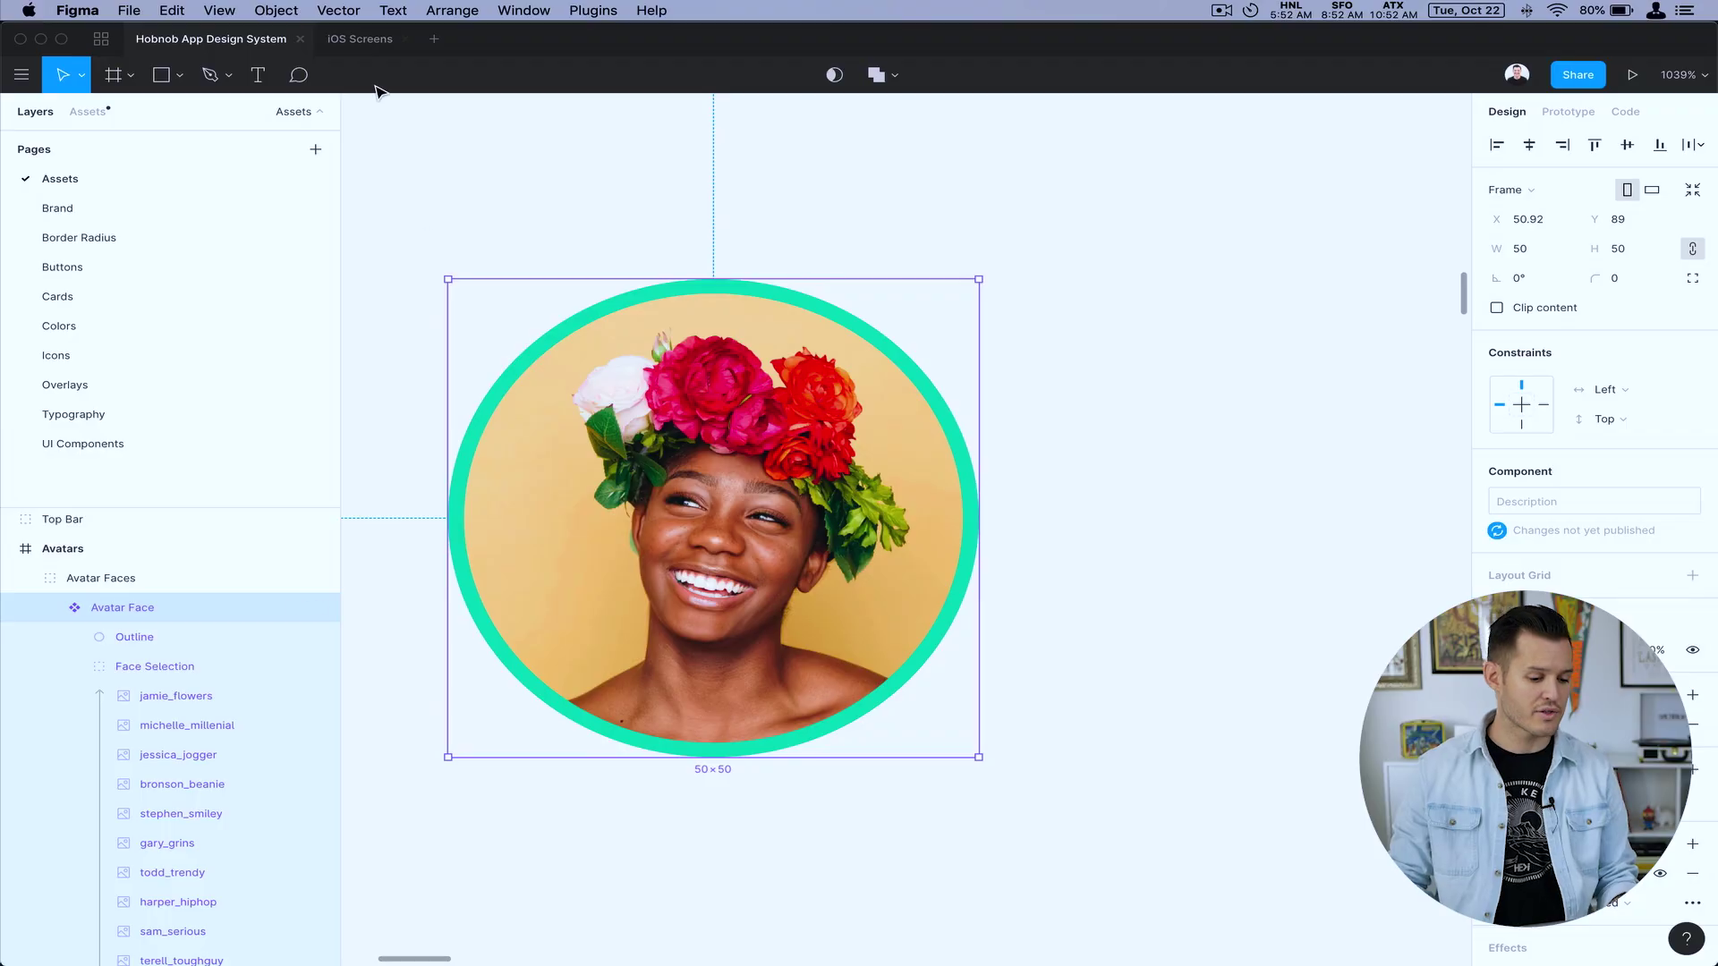
Place an Avatar Face instance from the library on the iOS Screens canvas and show the file's layers
{"action": "left_click", "coordinate": [362, 37]}
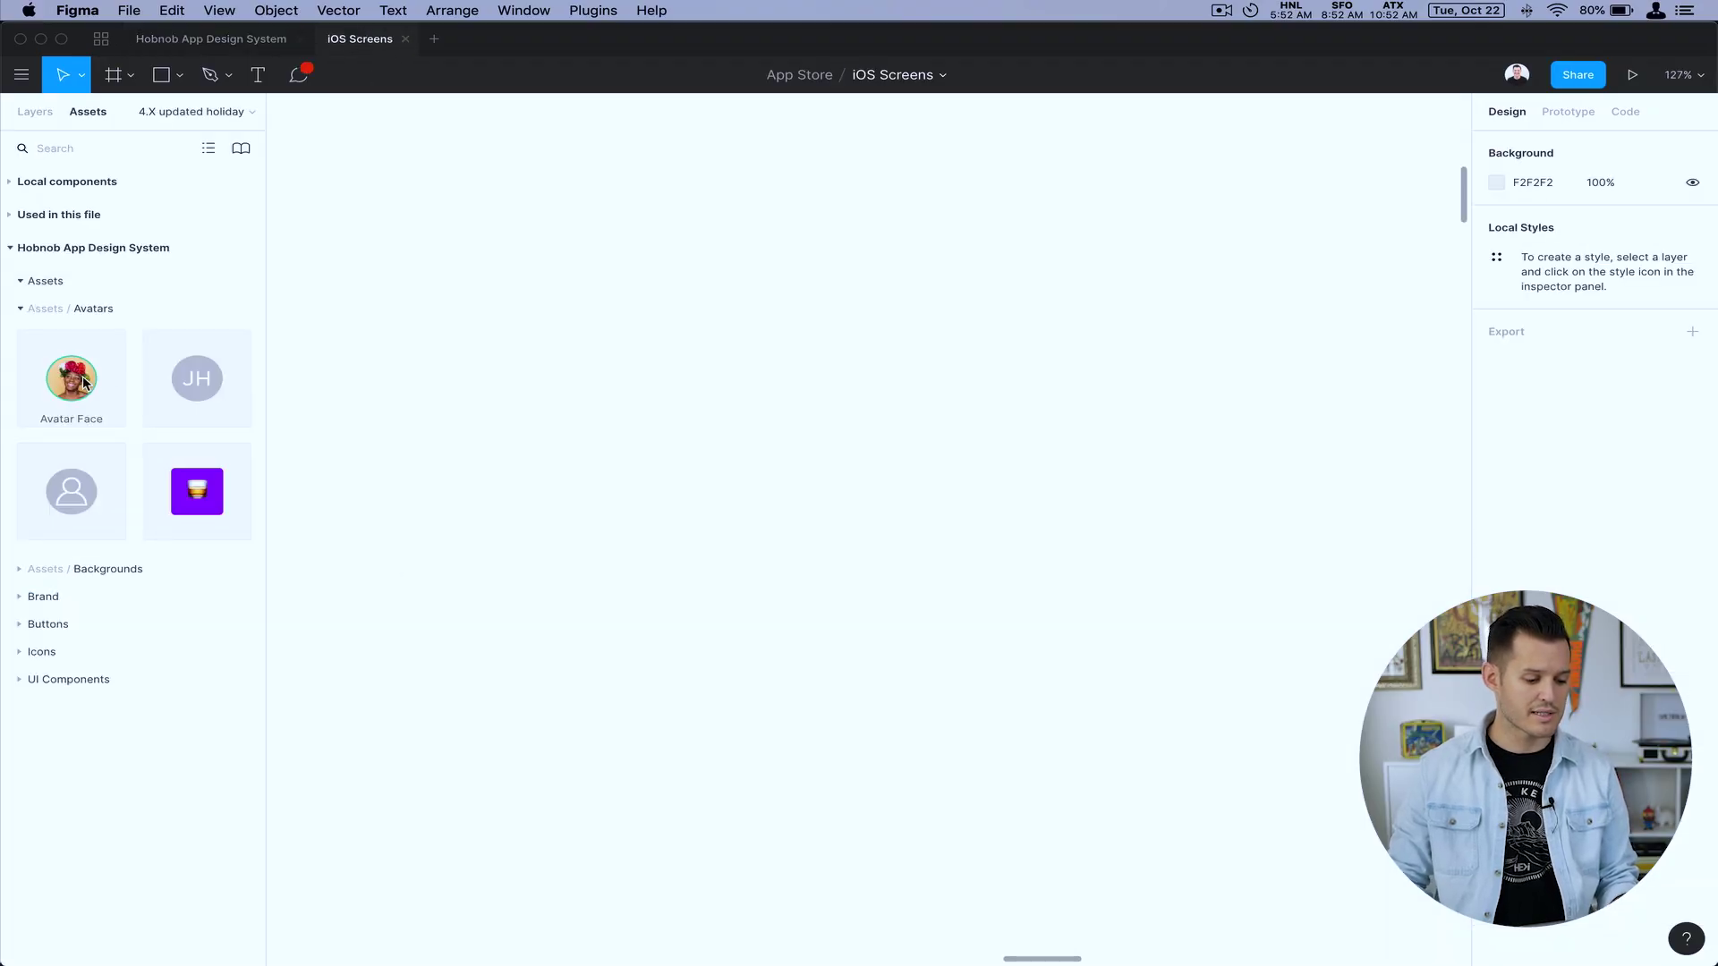
{"action": "left_click_drag", "start_coordinate": [717, 441], "coordinate": [716, 442]}
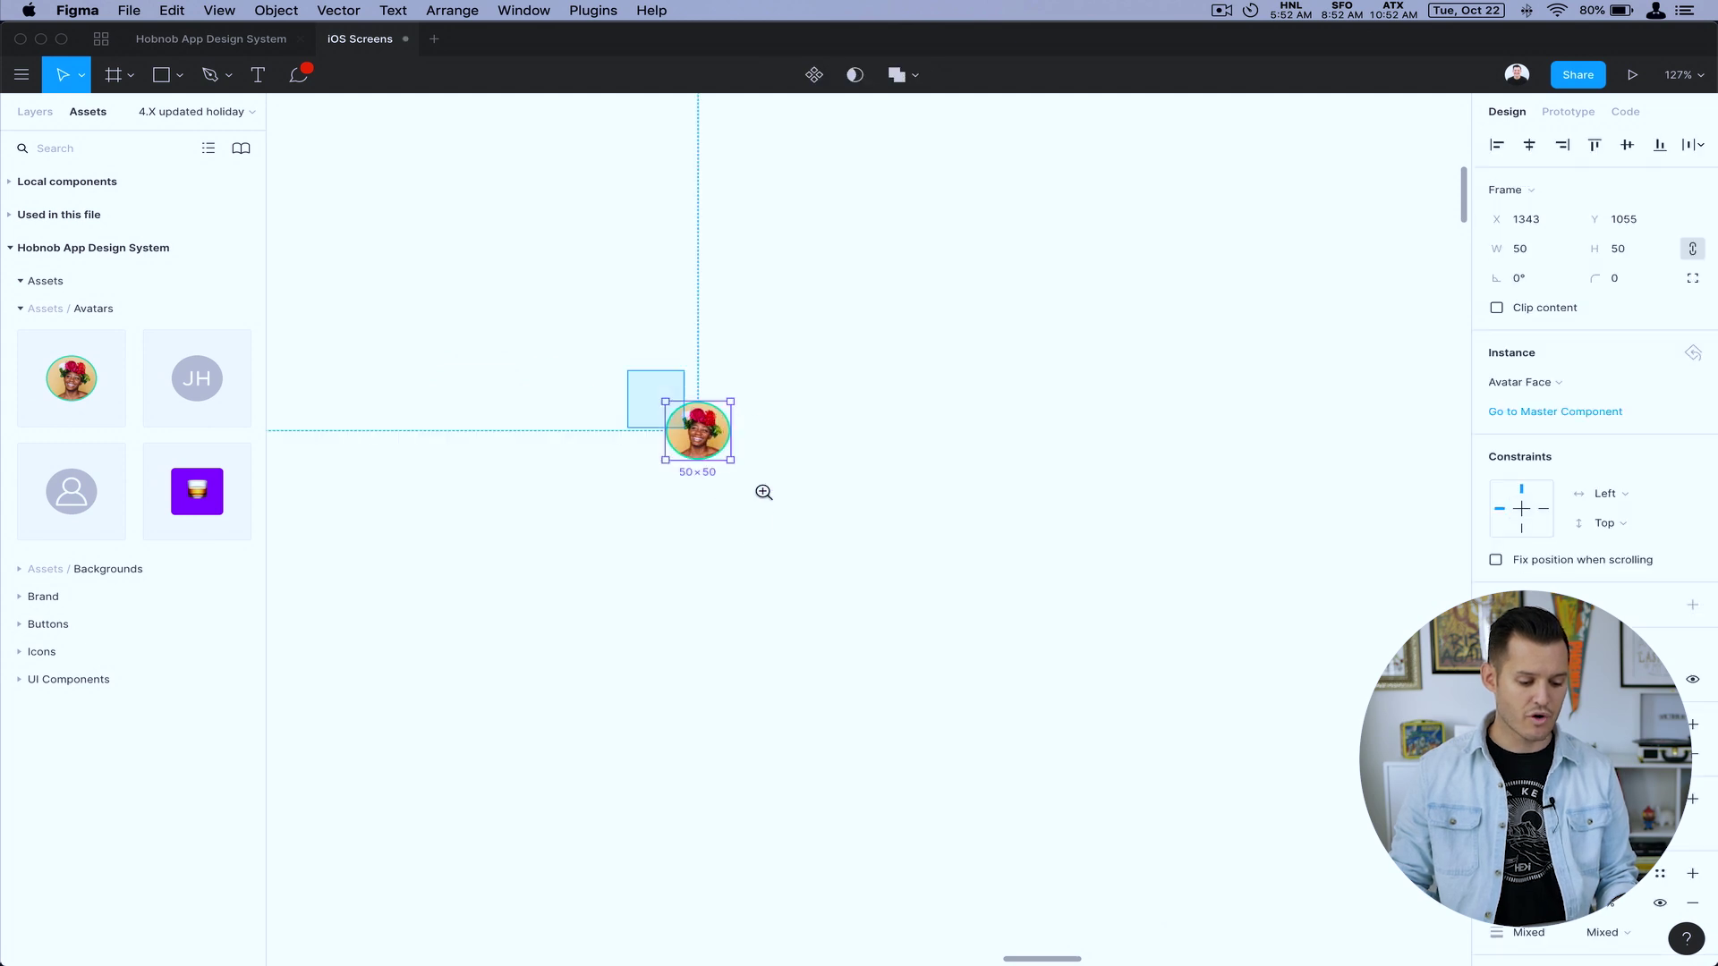
{"action": "key", "text": "shift+2"}
{"action": "left_click", "coordinate": [37, 113]}
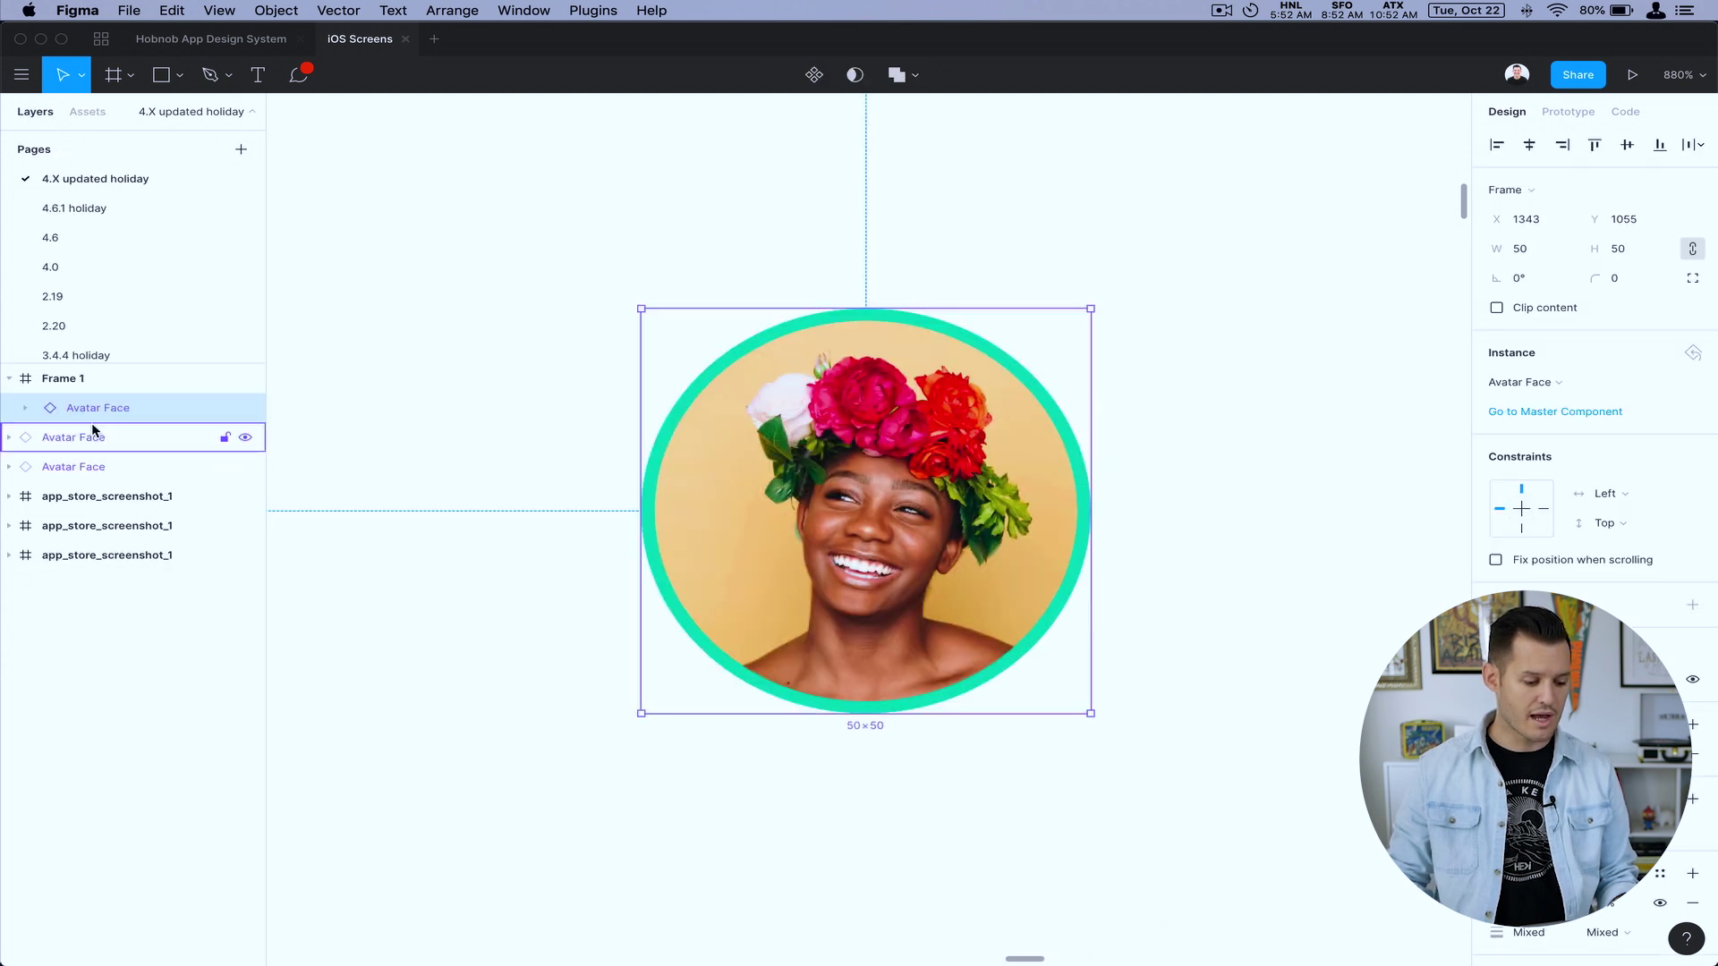
Hide the jamie_flowers and michelle_millenial layers in the new Avatar Face instance's Face Selection group
{"action": "left_click", "coordinate": [26, 408]}
{"action": "left_click", "coordinate": [50, 466]}
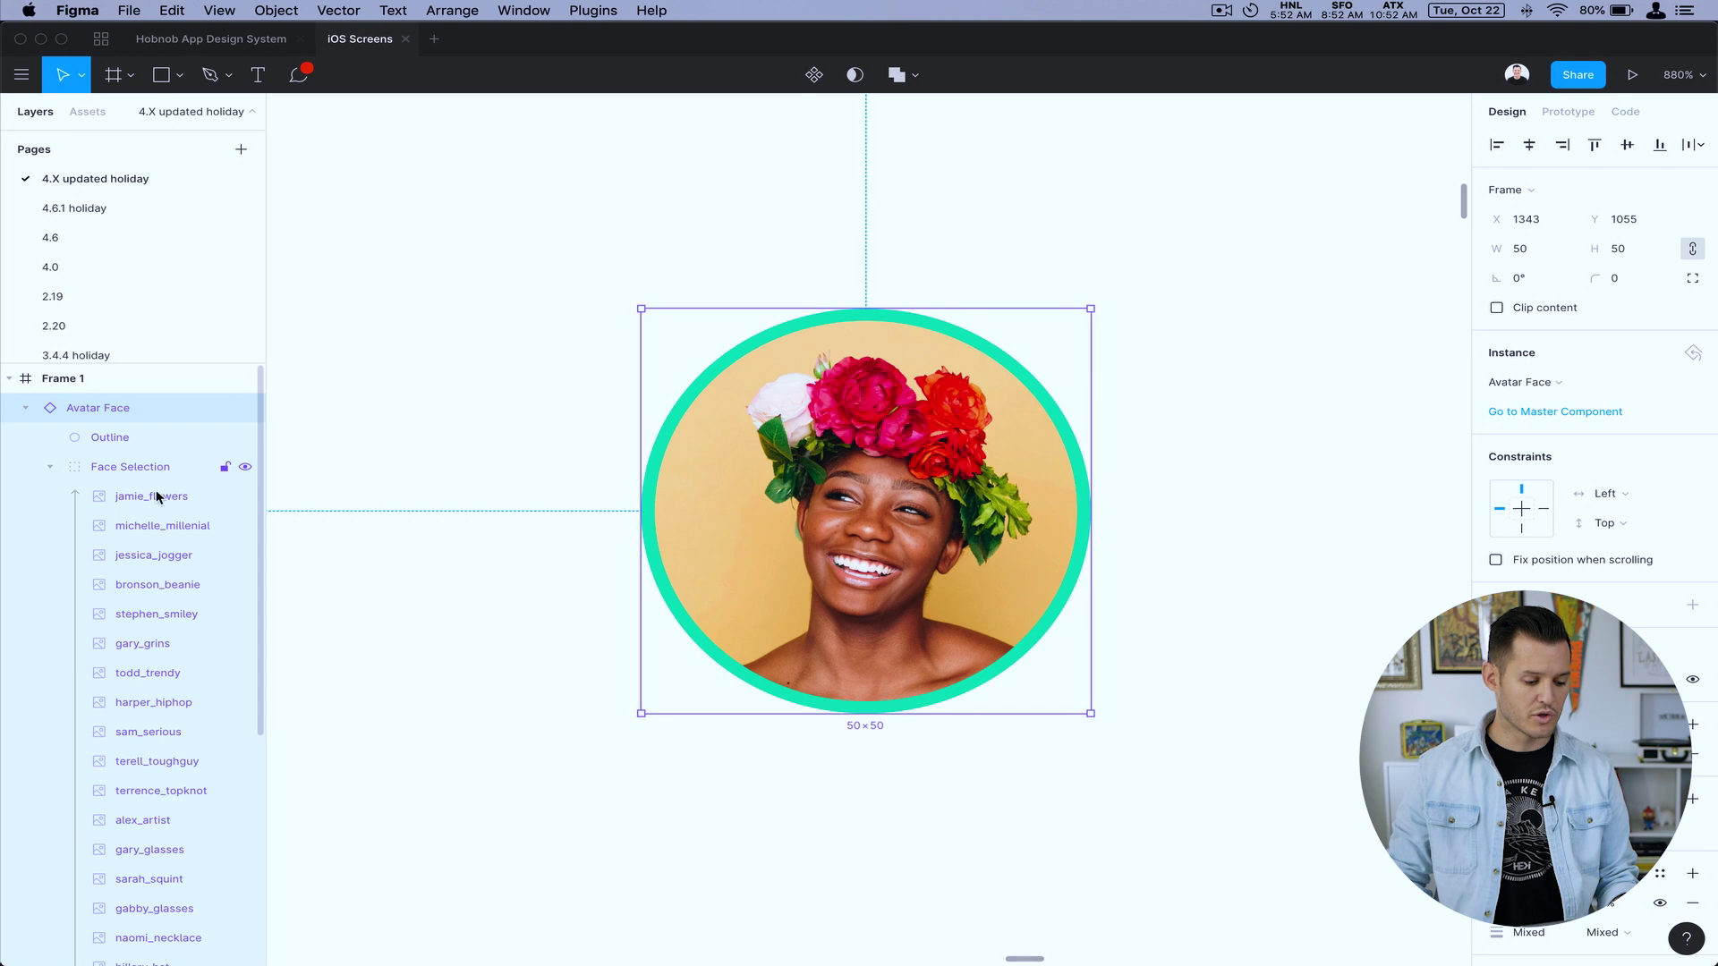
{"action": "left_click", "coordinate": [244, 497]}
{"action": "left_click", "coordinate": [244, 527]}
Duplicate the avatar instance beside the original with a 6 px gap and show jamie_flowers in the original
{"action": "left_click_drag", "start_coordinate": [740, 602], "coordinate": [1404, 614]}
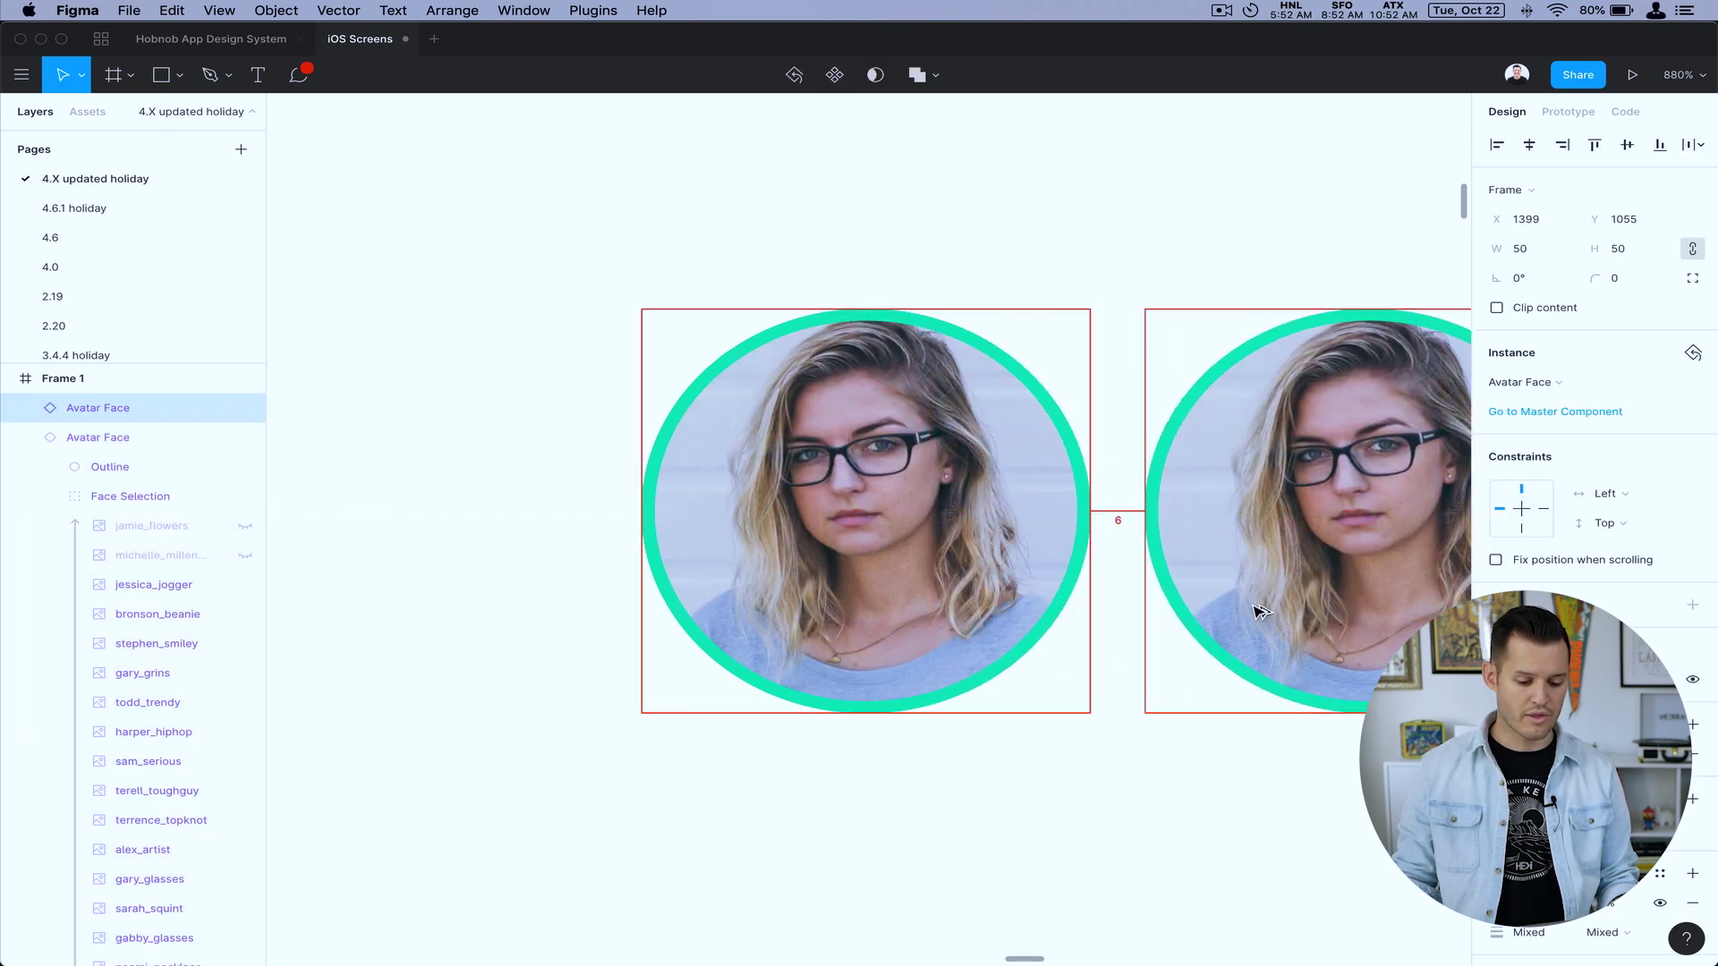
{"action": "left_click", "coordinate": [245, 526]}
{"action": "left_click", "coordinate": [989, 836]}
{"action": "scroll", "coordinate": [859, 832], "scroll_direction": "up", "scroll_amount": 2}
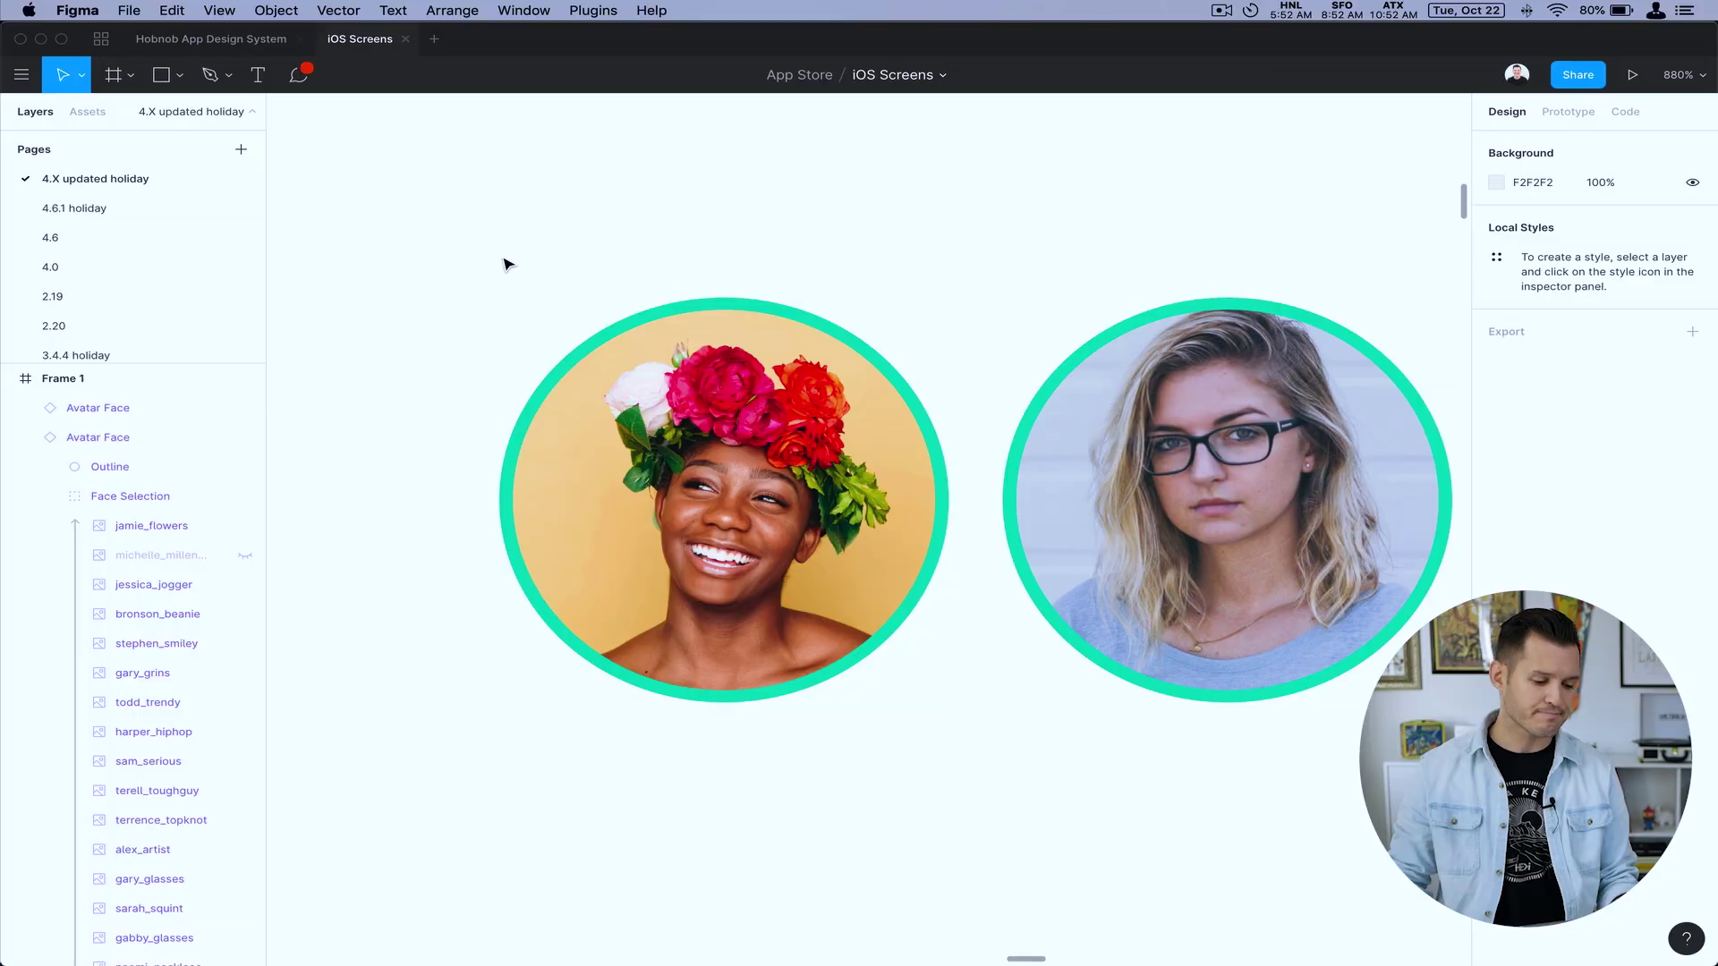
Open the Brand page of the Hobnob App Design System file and examine its logos, app icons and examples
{"action": "left_click", "coordinate": [244, 42]}
{"action": "left_click", "coordinate": [153, 212]}
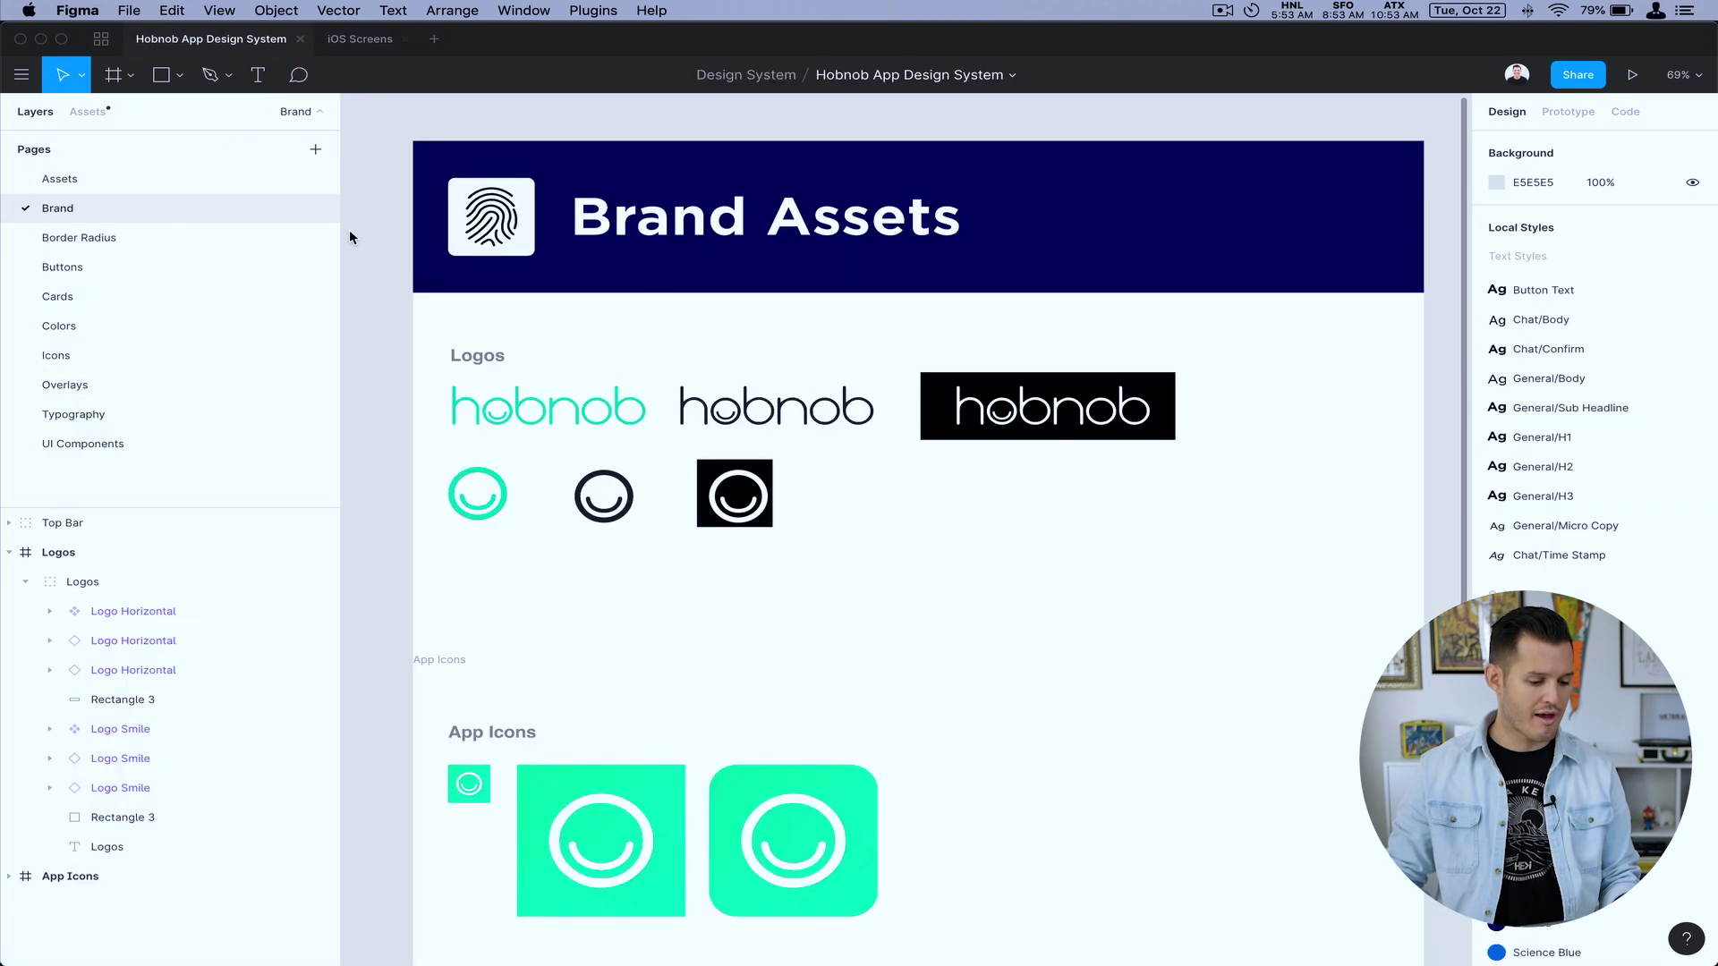
{"action": "mouse_move", "coordinate": [967, 633]}
{"action": "left_mouse_down"}
{"action": "mouse_move", "coordinate": [940, 548]}
{"action": "mouse_move", "coordinate": [978, 421]}
{"action": "mouse_move", "coordinate": [975, 257]}
{"action": "mouse_move", "coordinate": [948, 636]}
{"action": "left_mouse_up"}
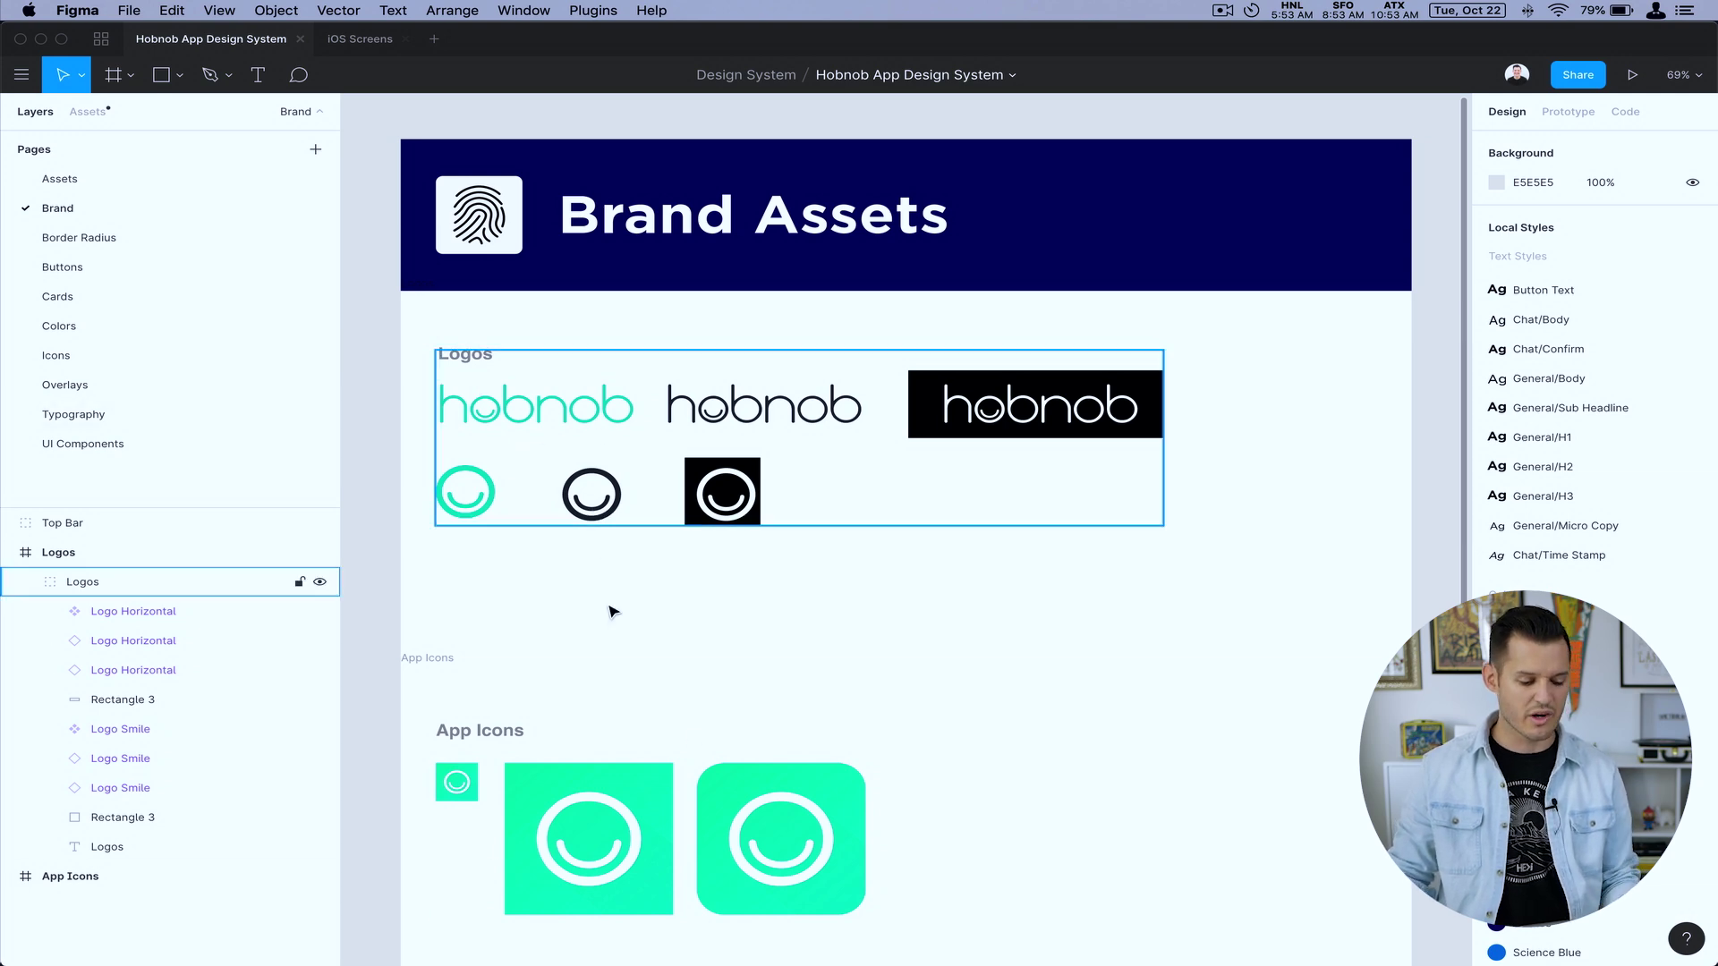
{"action": "scroll", "coordinate": [631, 577], "scroll_direction": "down", "scroll_amount": 10}
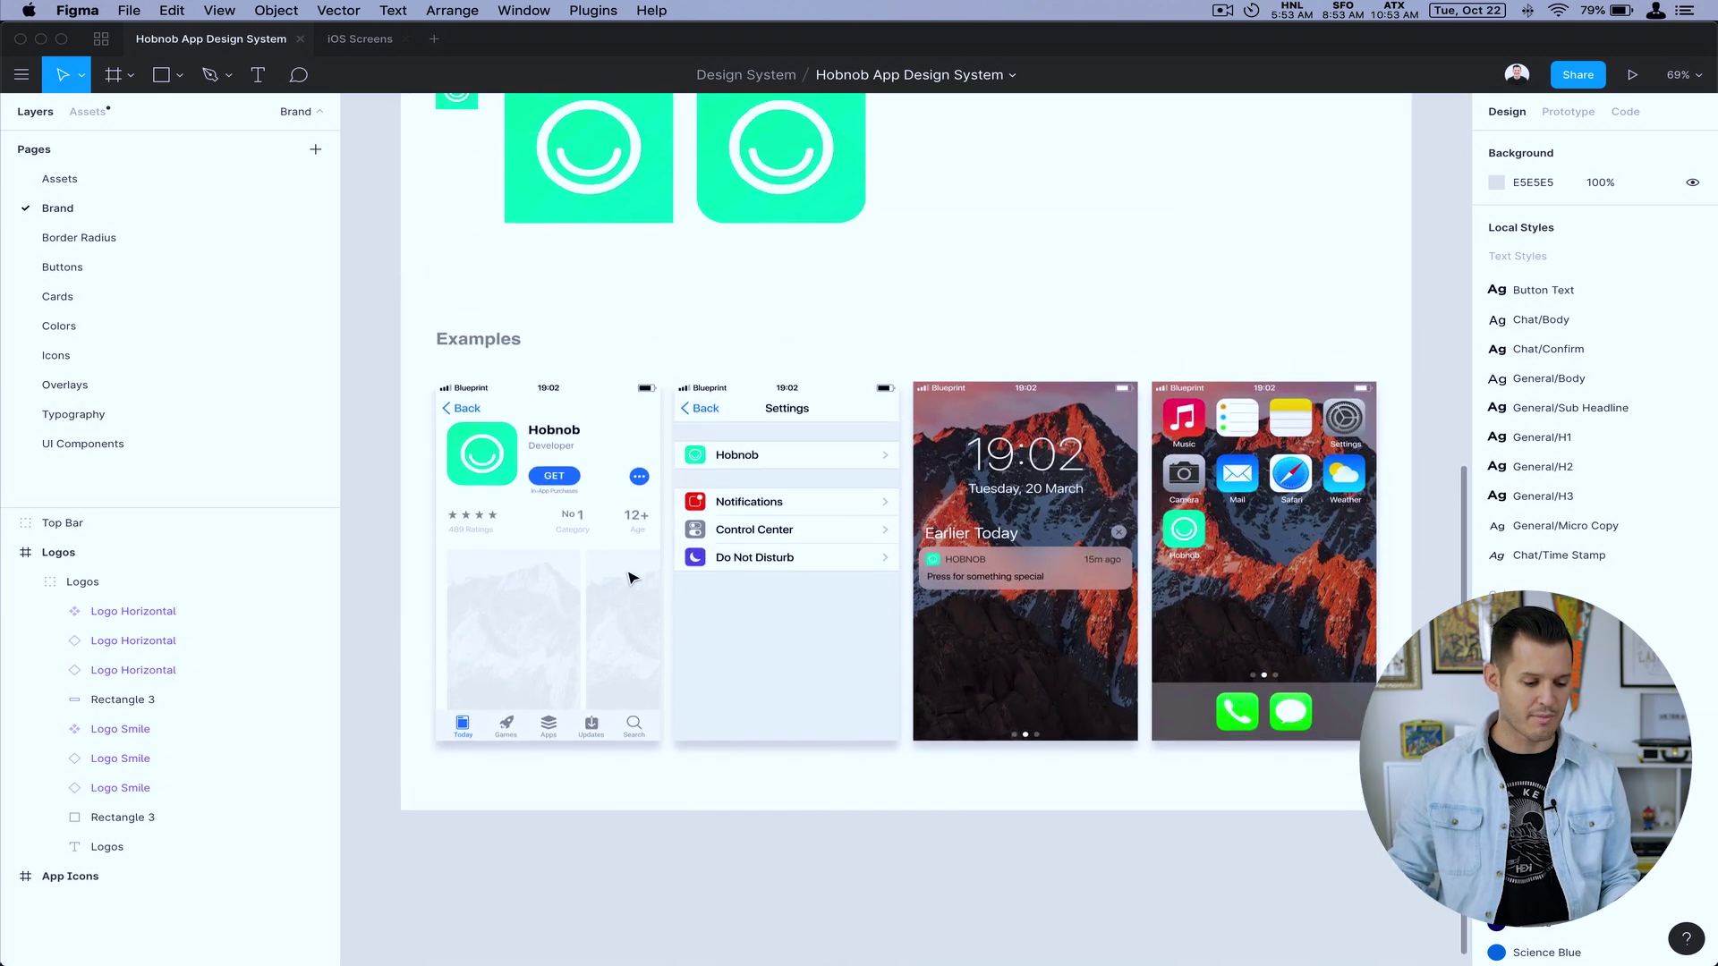
{"action": "left_click", "coordinate": [631, 578]}
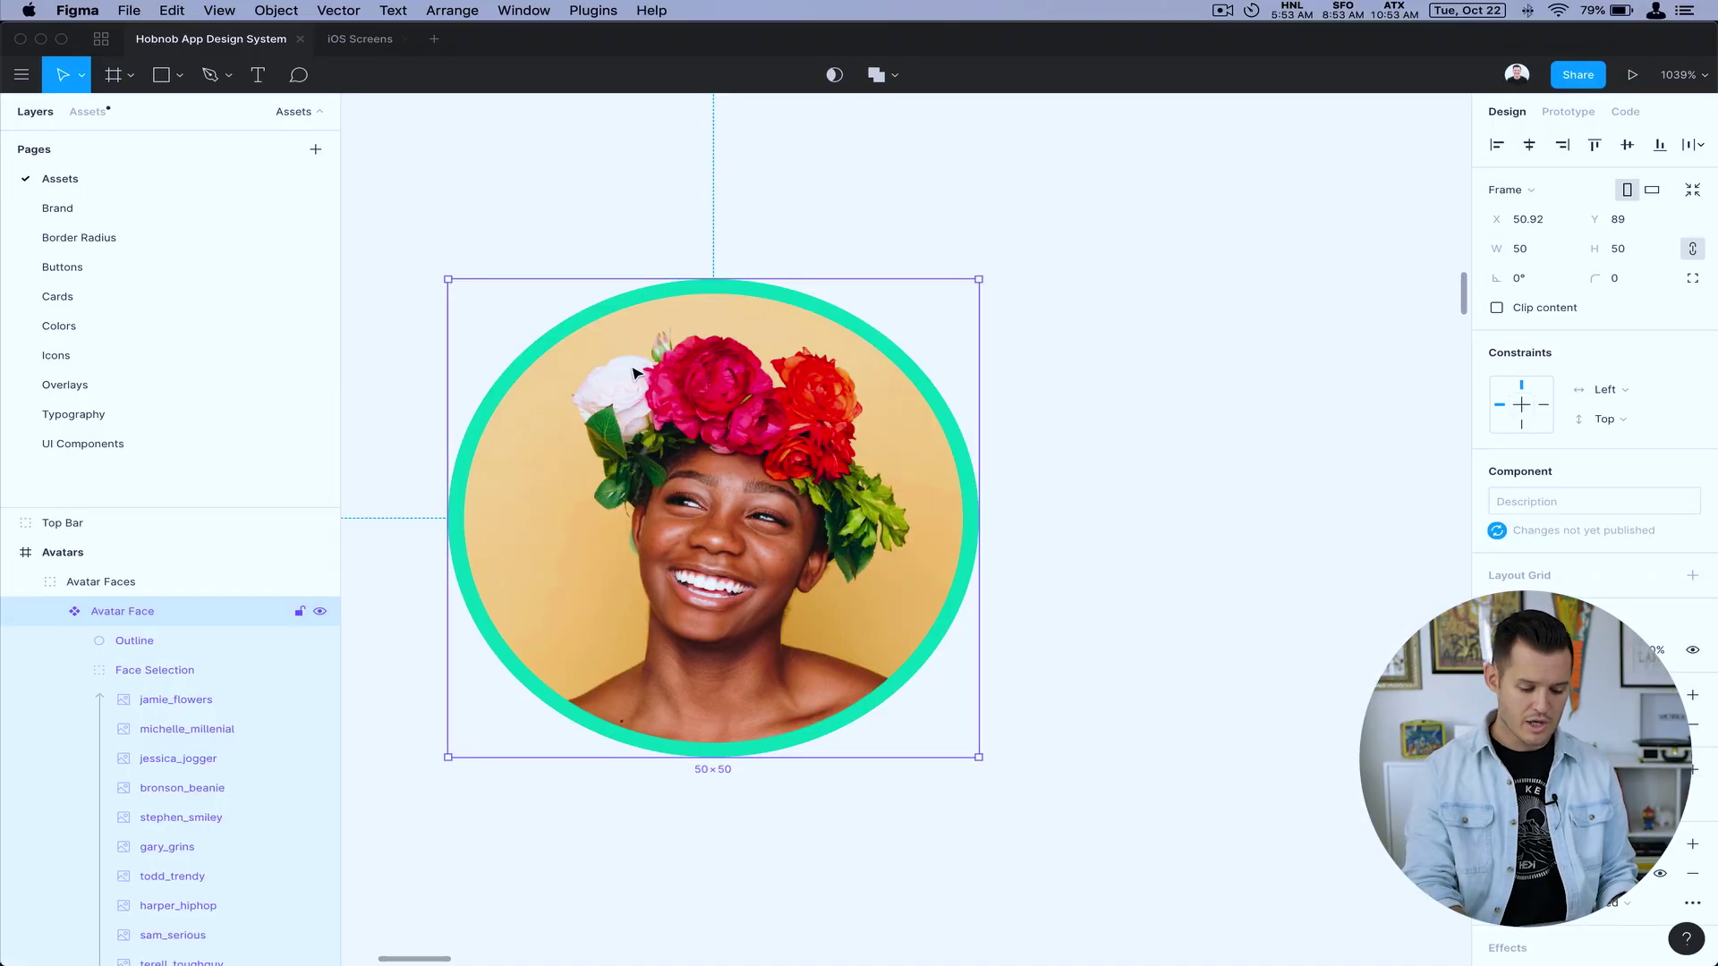
Expand the Avatar Initials group on the Assets page and select the grey Avatar Initials master component
{"action": "key", "text": "shift+0"}
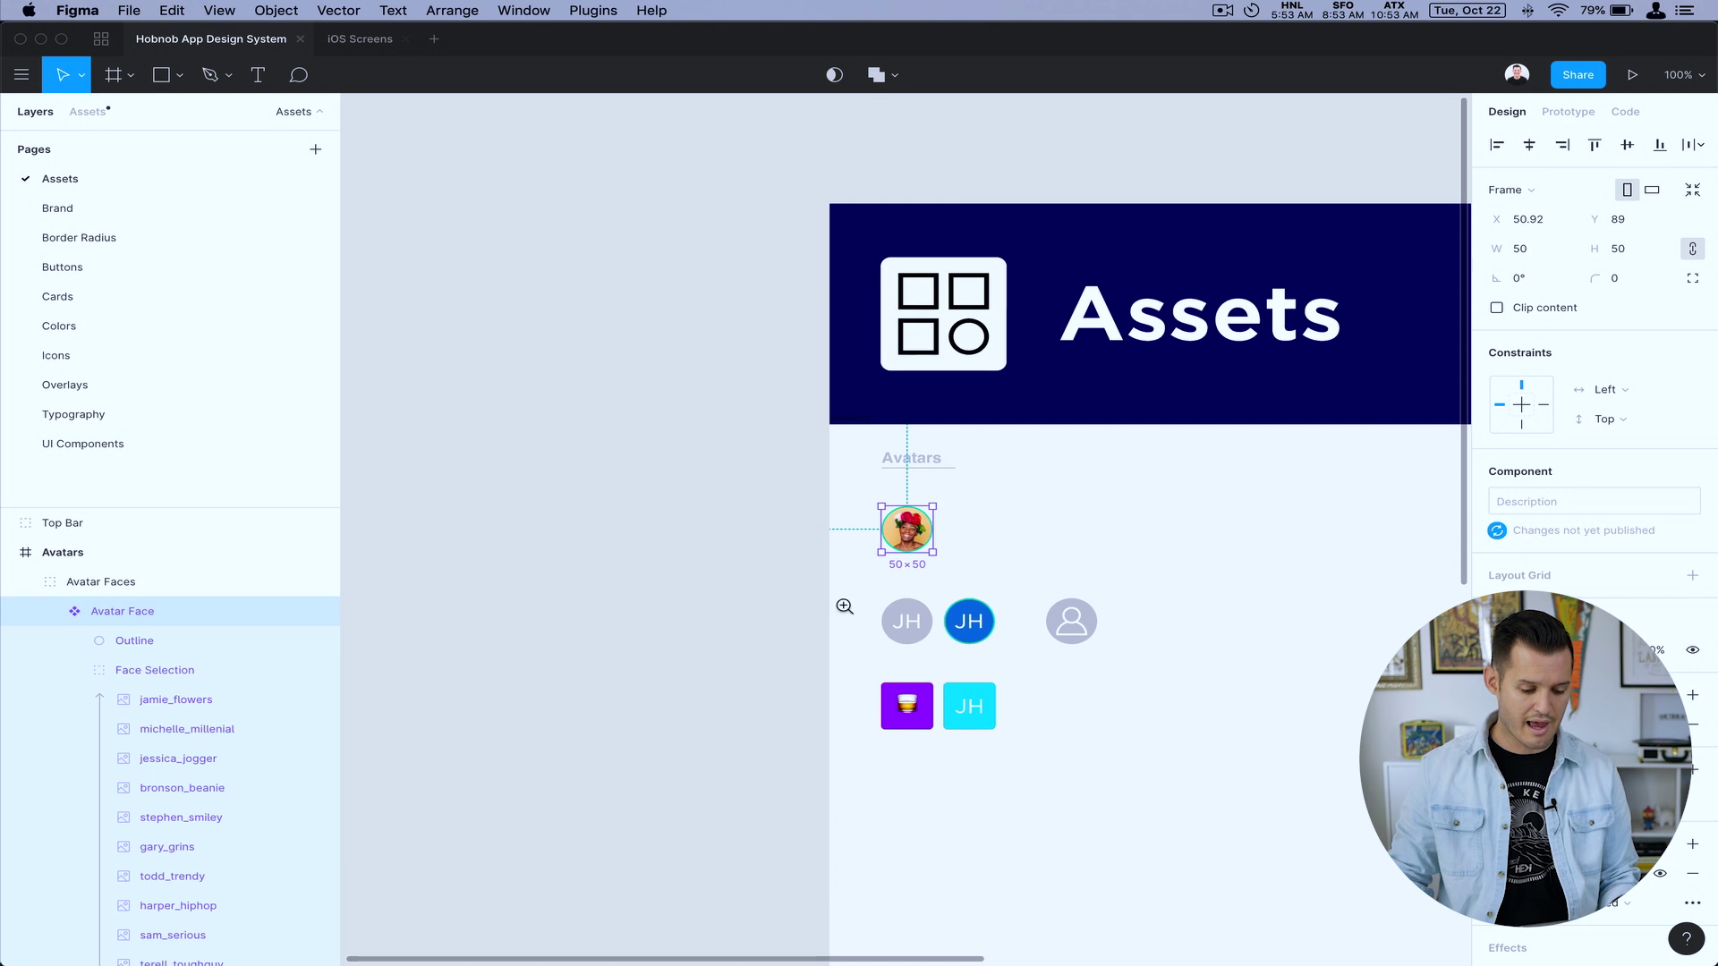
{"action": "scroll", "coordinate": [999, 667], "scroll_direction": "up", "scroll_amount": 5}
{"action": "left_click", "coordinate": [875, 456]}
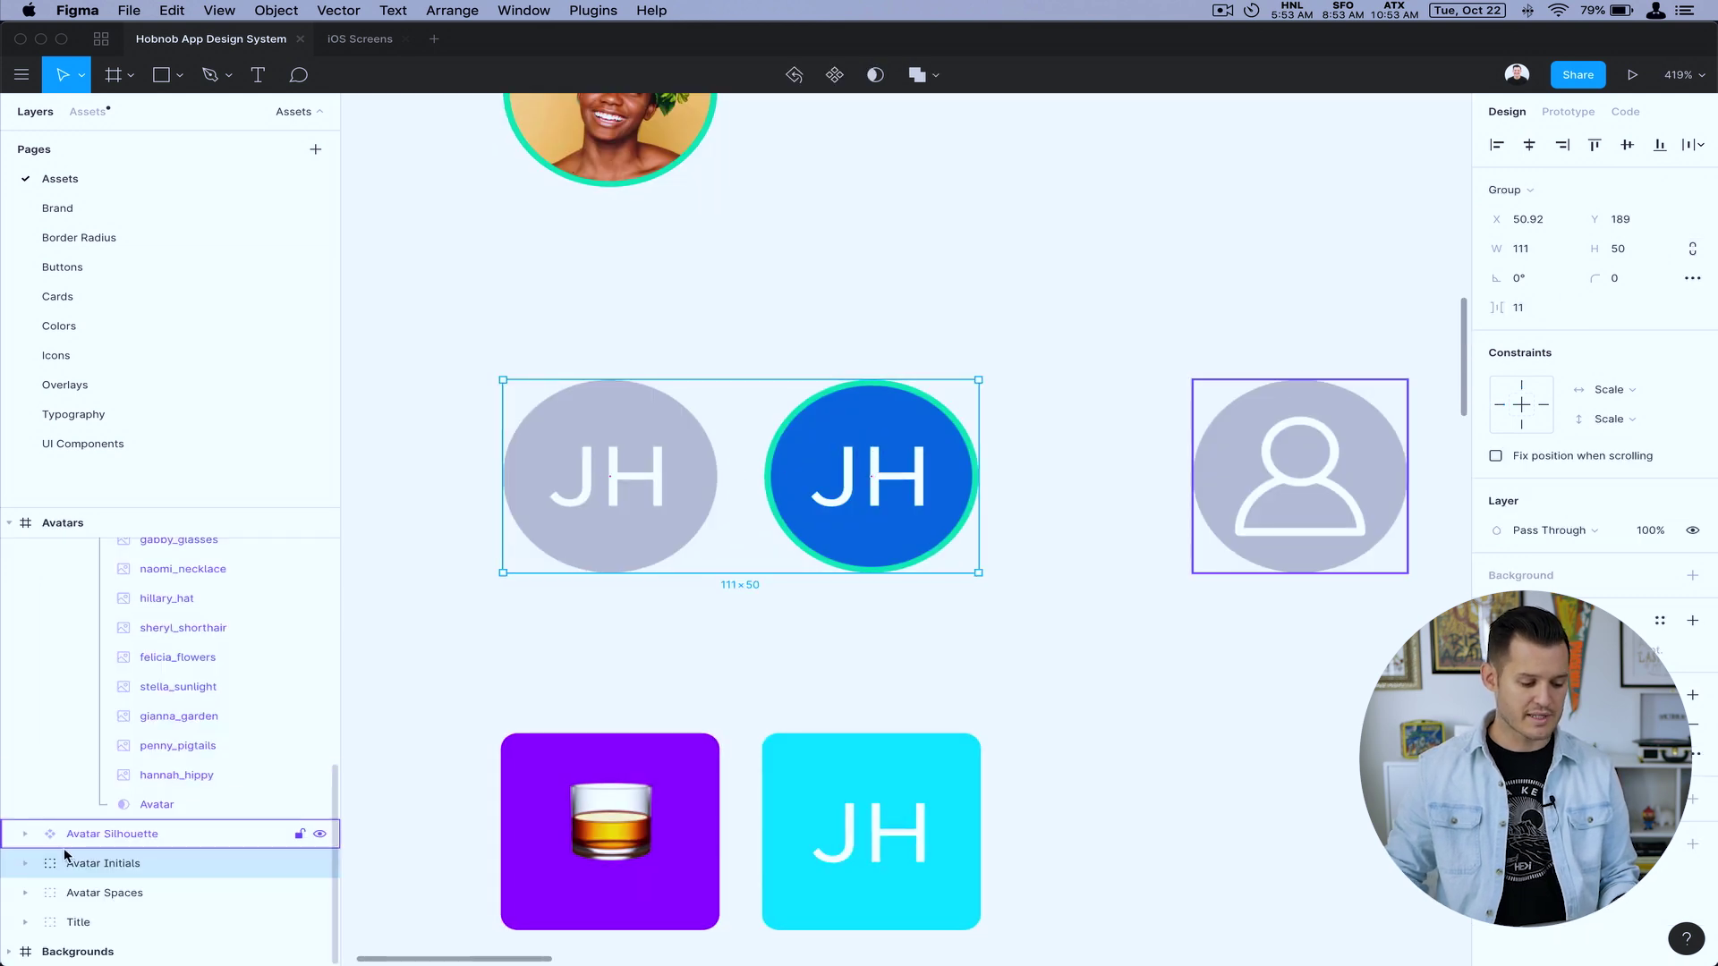
{"action": "left_click", "coordinate": [24, 863]}
{"action": "scroll", "coordinate": [152, 832], "scroll_direction": "down", "scroll_amount": 1}
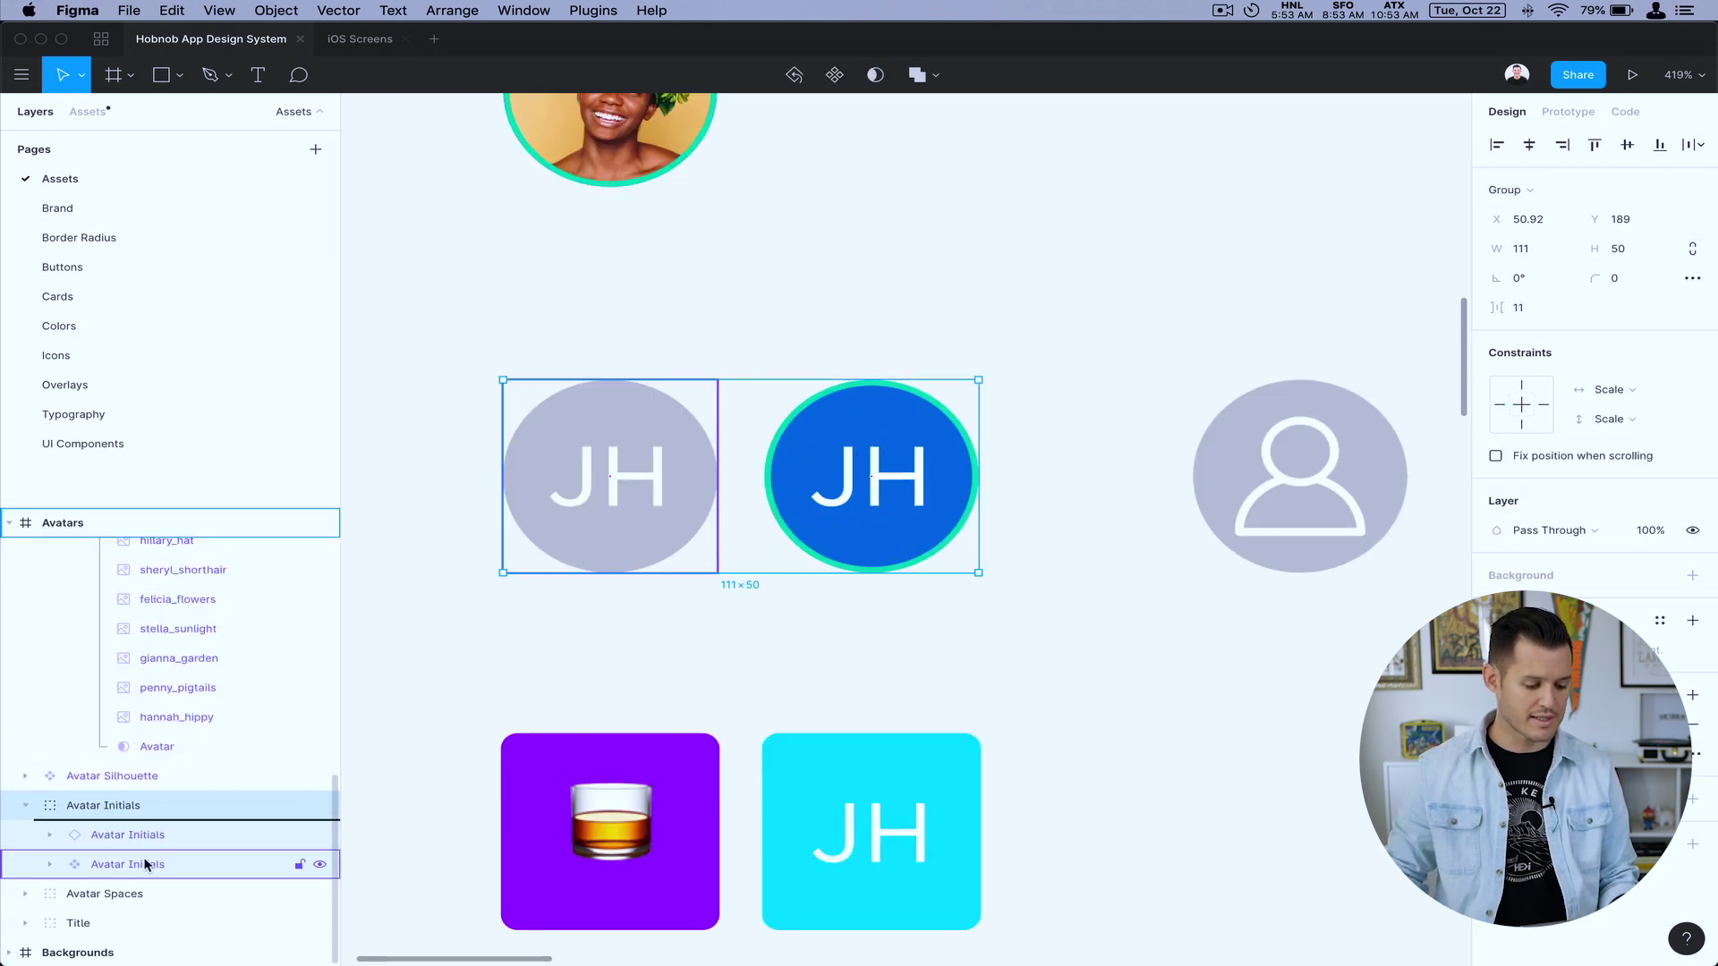
{"action": "left_click", "coordinate": [143, 865]}
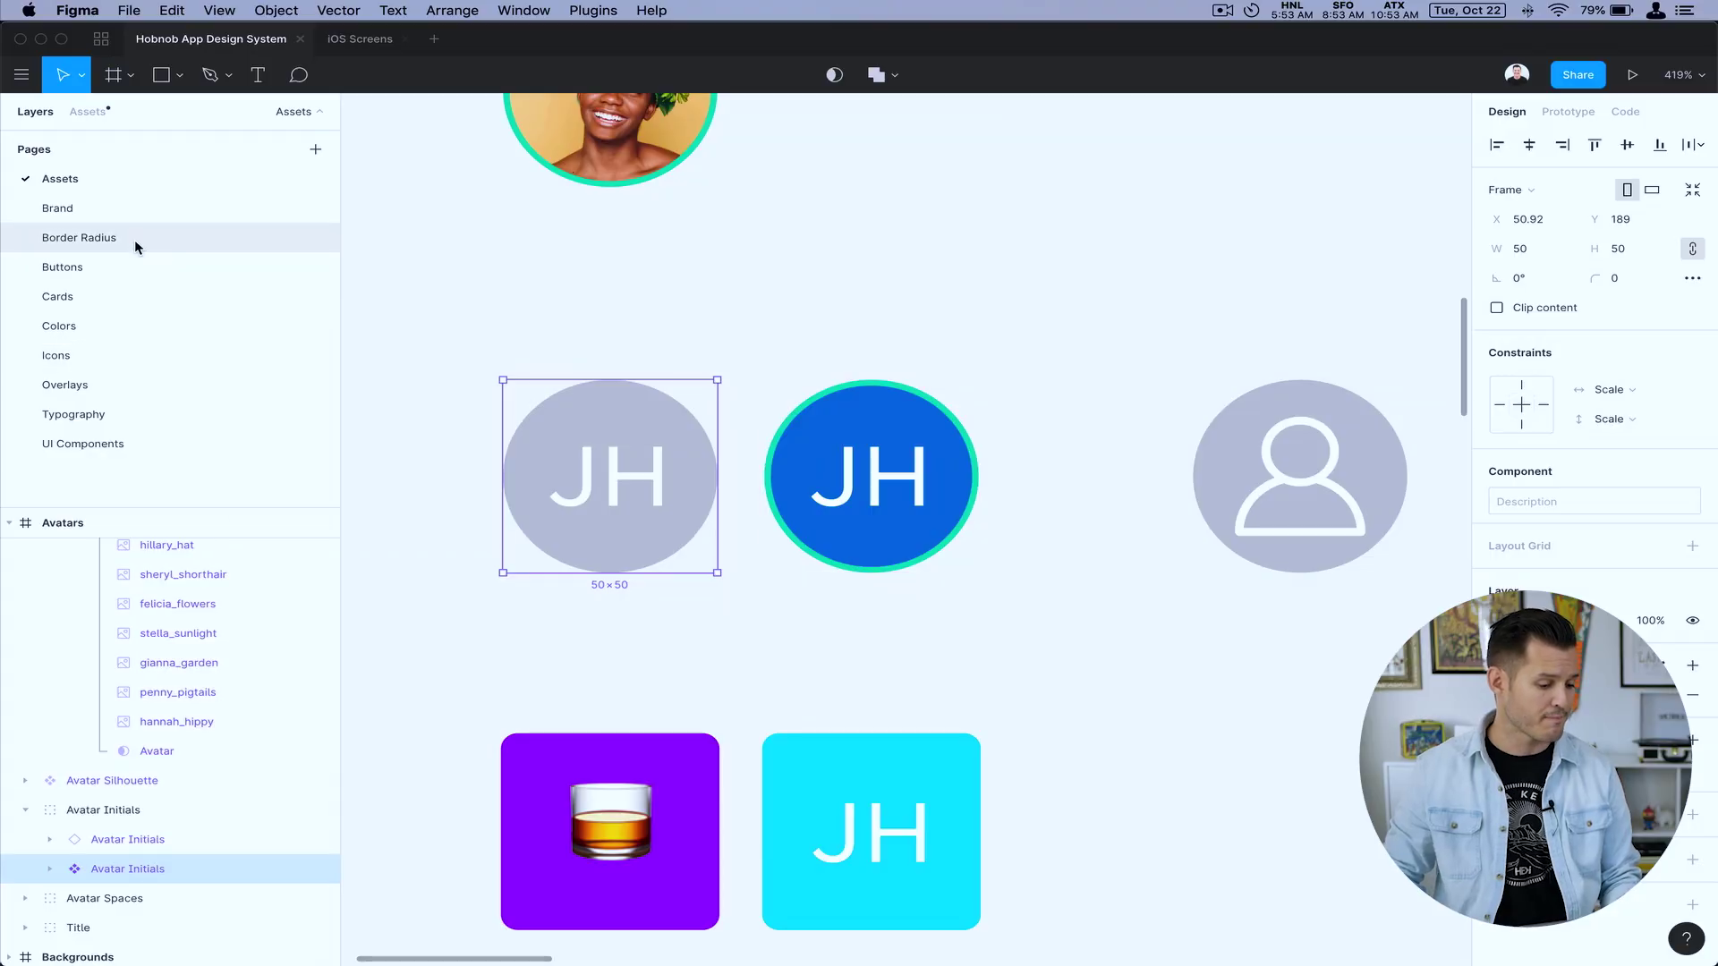
Open the Border Radius page and compare it with the Hobnob library categories available in the iOS Screens file
{"action": "left_click", "coordinate": [130, 266]}
{"action": "left_click", "coordinate": [117, 240]}
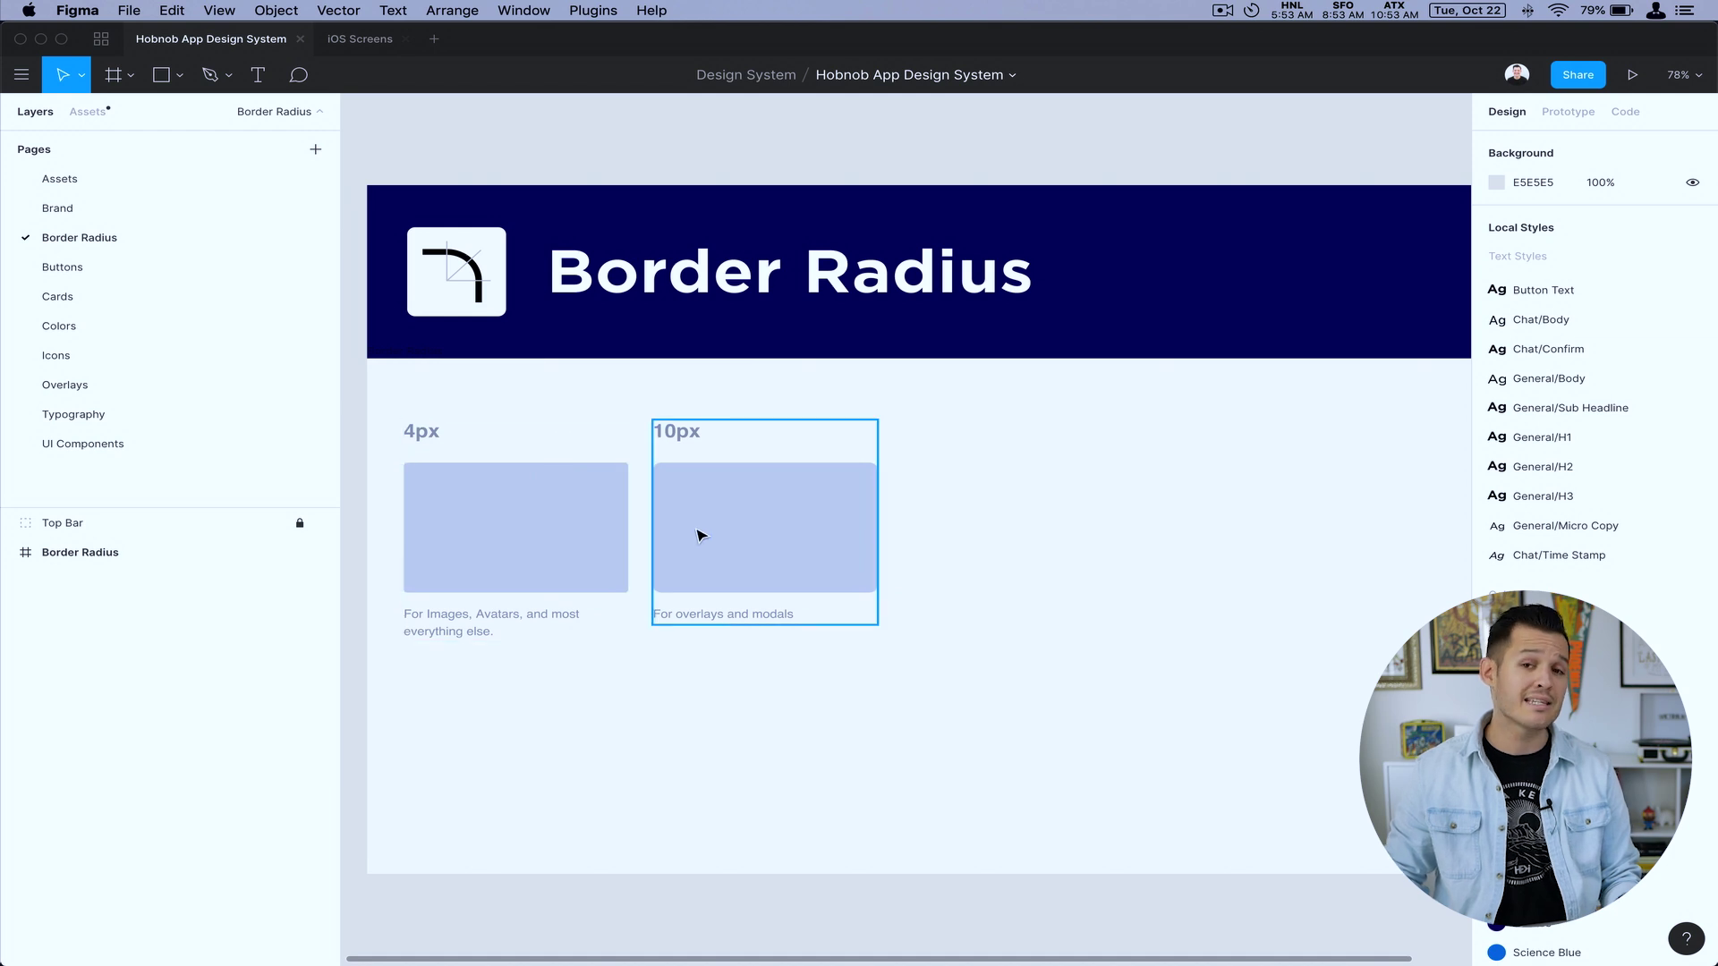
{"action": "left_click", "coordinate": [360, 39]}
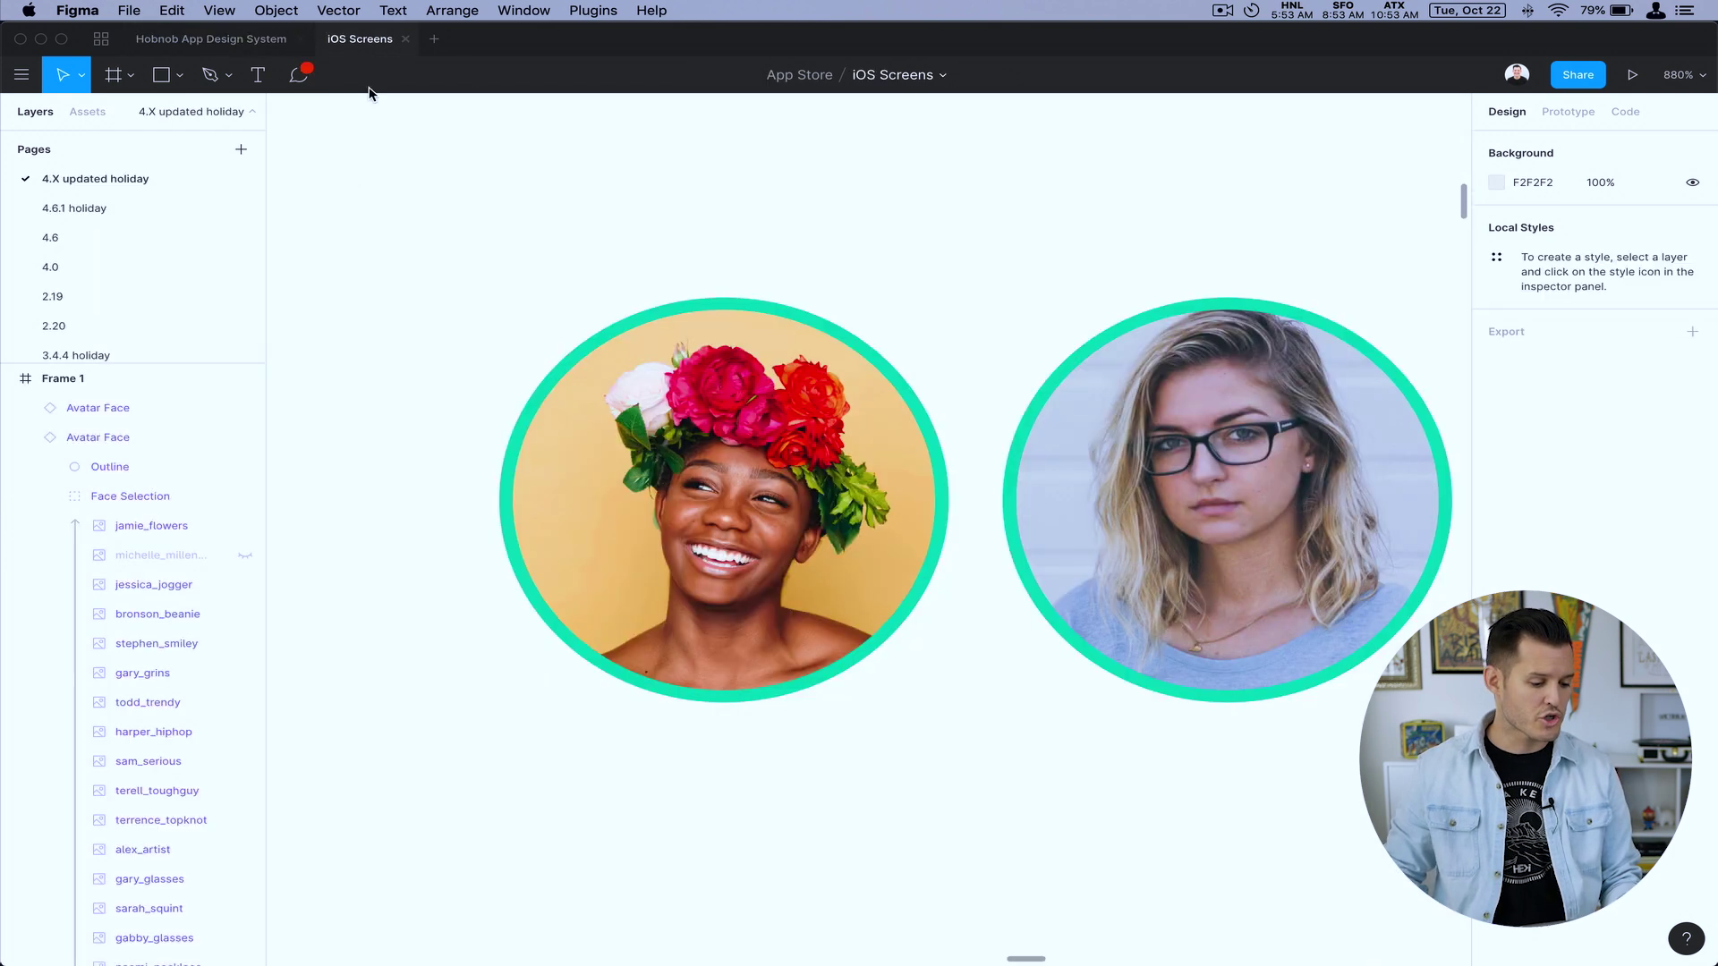
{"action": "left_click", "coordinate": [87, 112]}
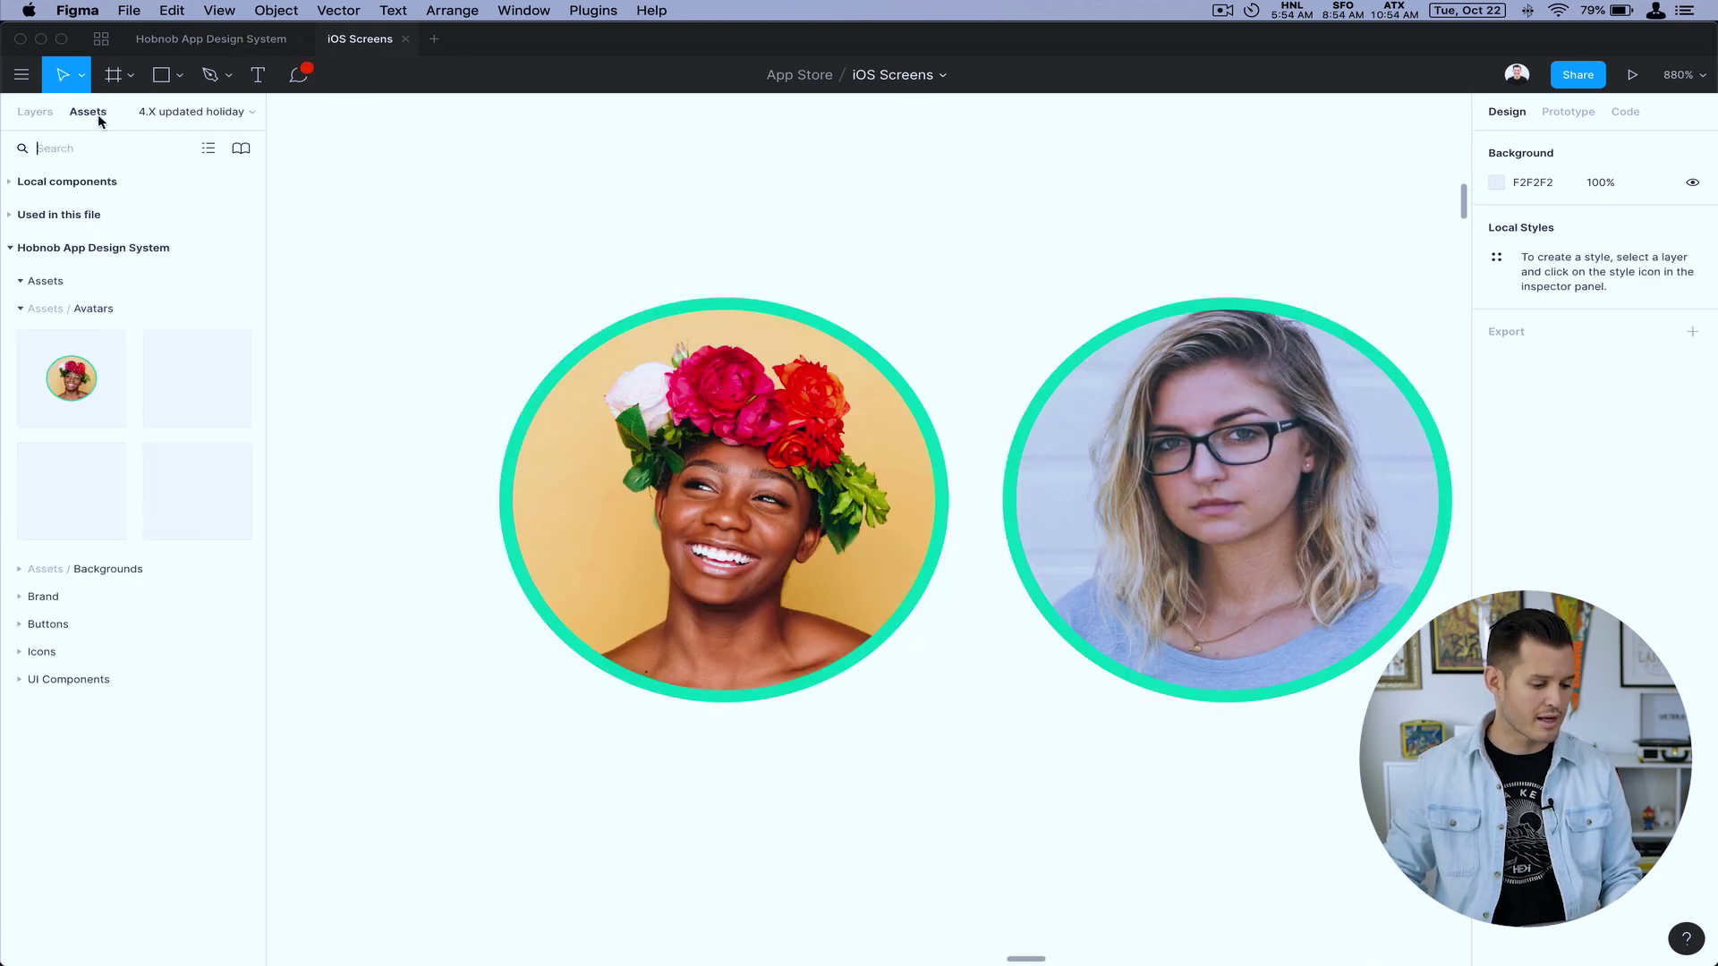
{"action": "left_click", "coordinate": [19, 308]}
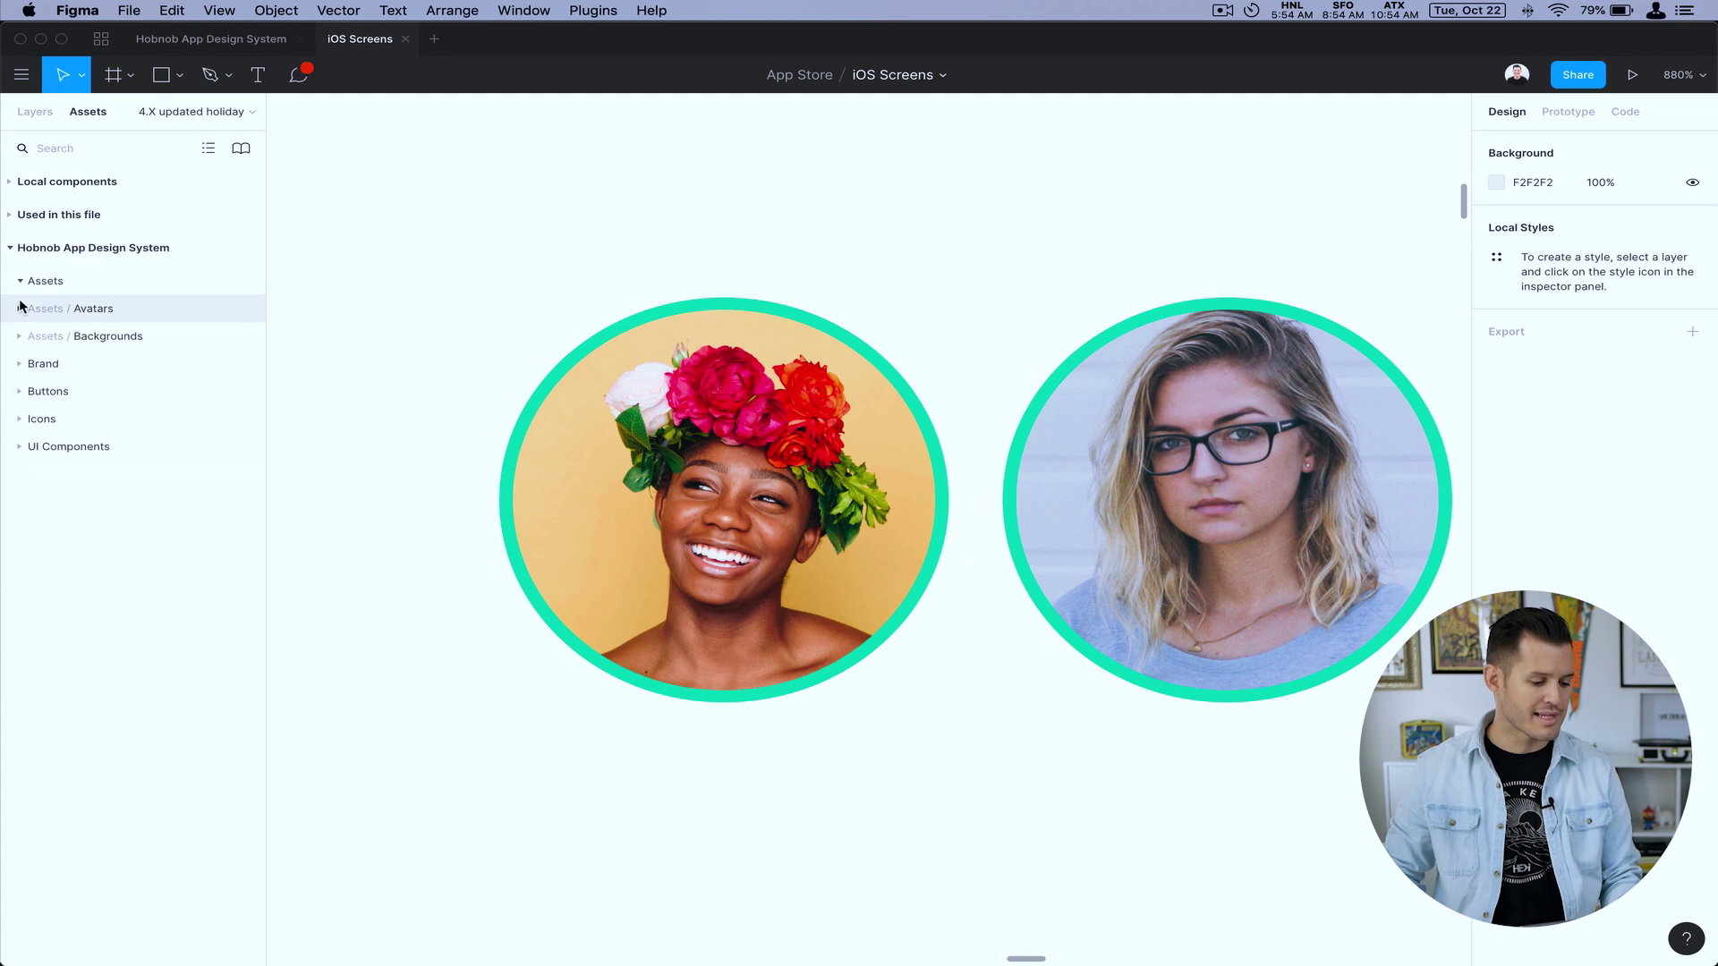
{"action": "left_click", "coordinate": [244, 44]}
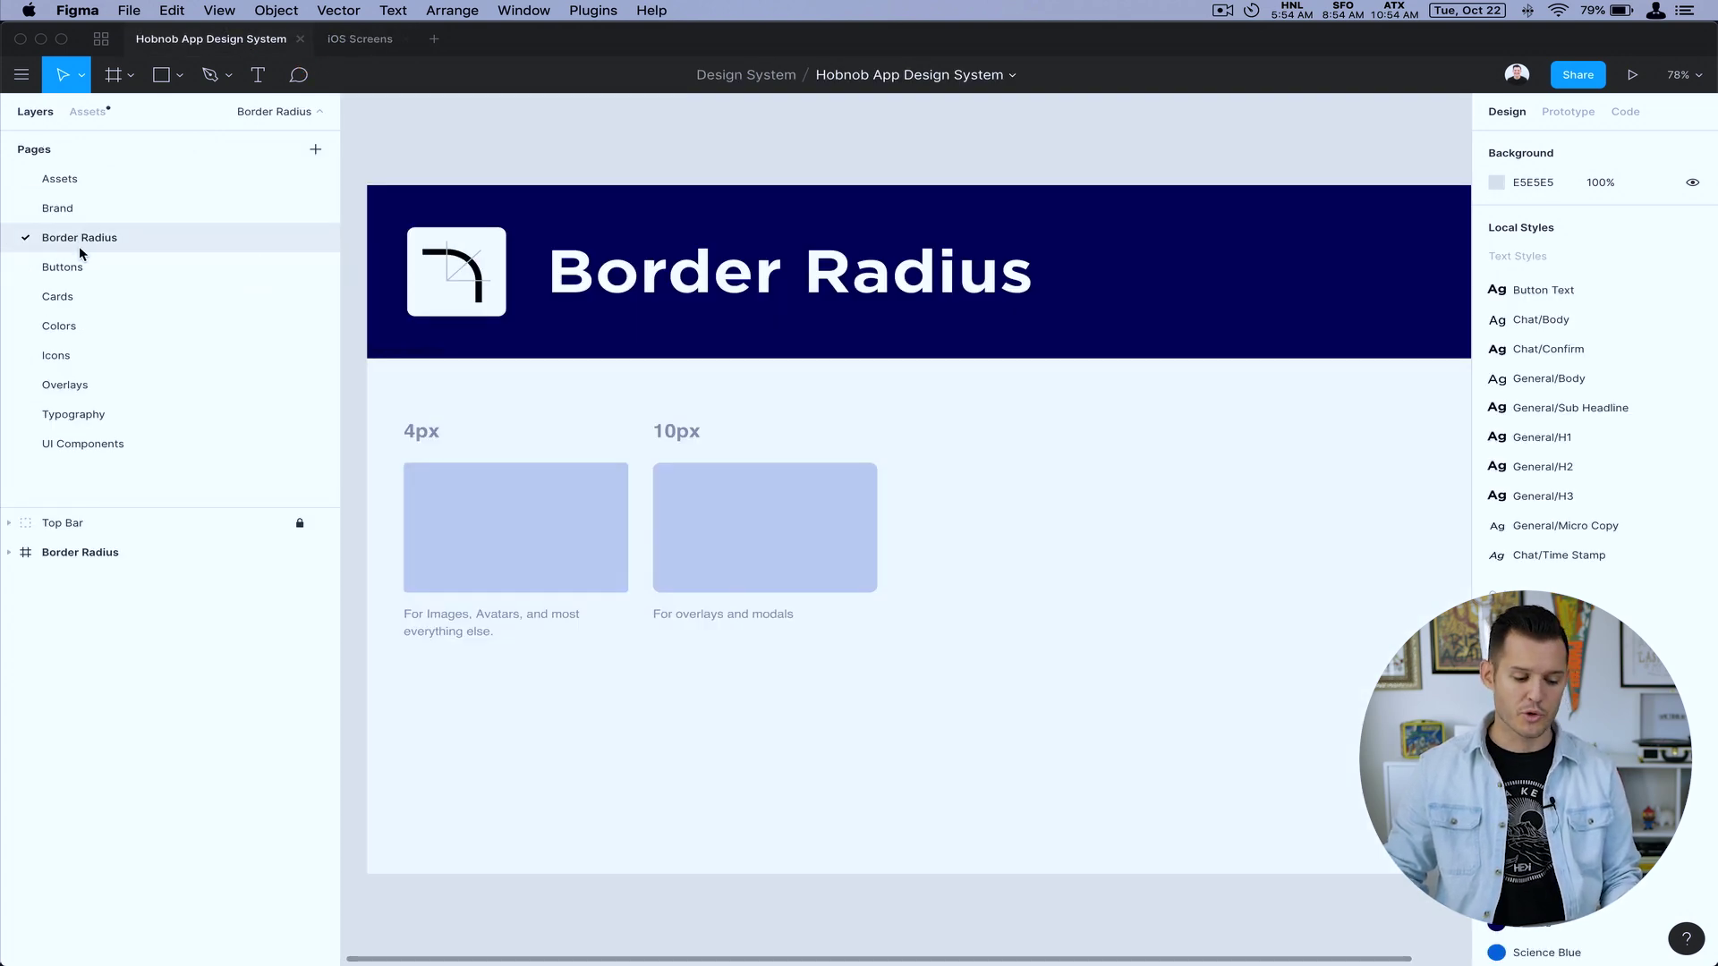
Open the design system's Buttons page and expand the Shapes group in the Button Shapes frame to inspect its components
{"action": "left_click", "coordinate": [61, 266]}
{"action": "scroll", "coordinate": [472, 349], "scroll_direction": "up", "scroll_amount": 5}
{"action": "scroll", "coordinate": [510, 280], "scroll_direction": "down", "scroll_amount": 3}
{"action": "scroll", "coordinate": [501, 305], "scroll_direction": "down", "scroll_amount": 3}
{"action": "scroll", "coordinate": [465, 303], "scroll_direction": "up", "scroll_amount": 2}
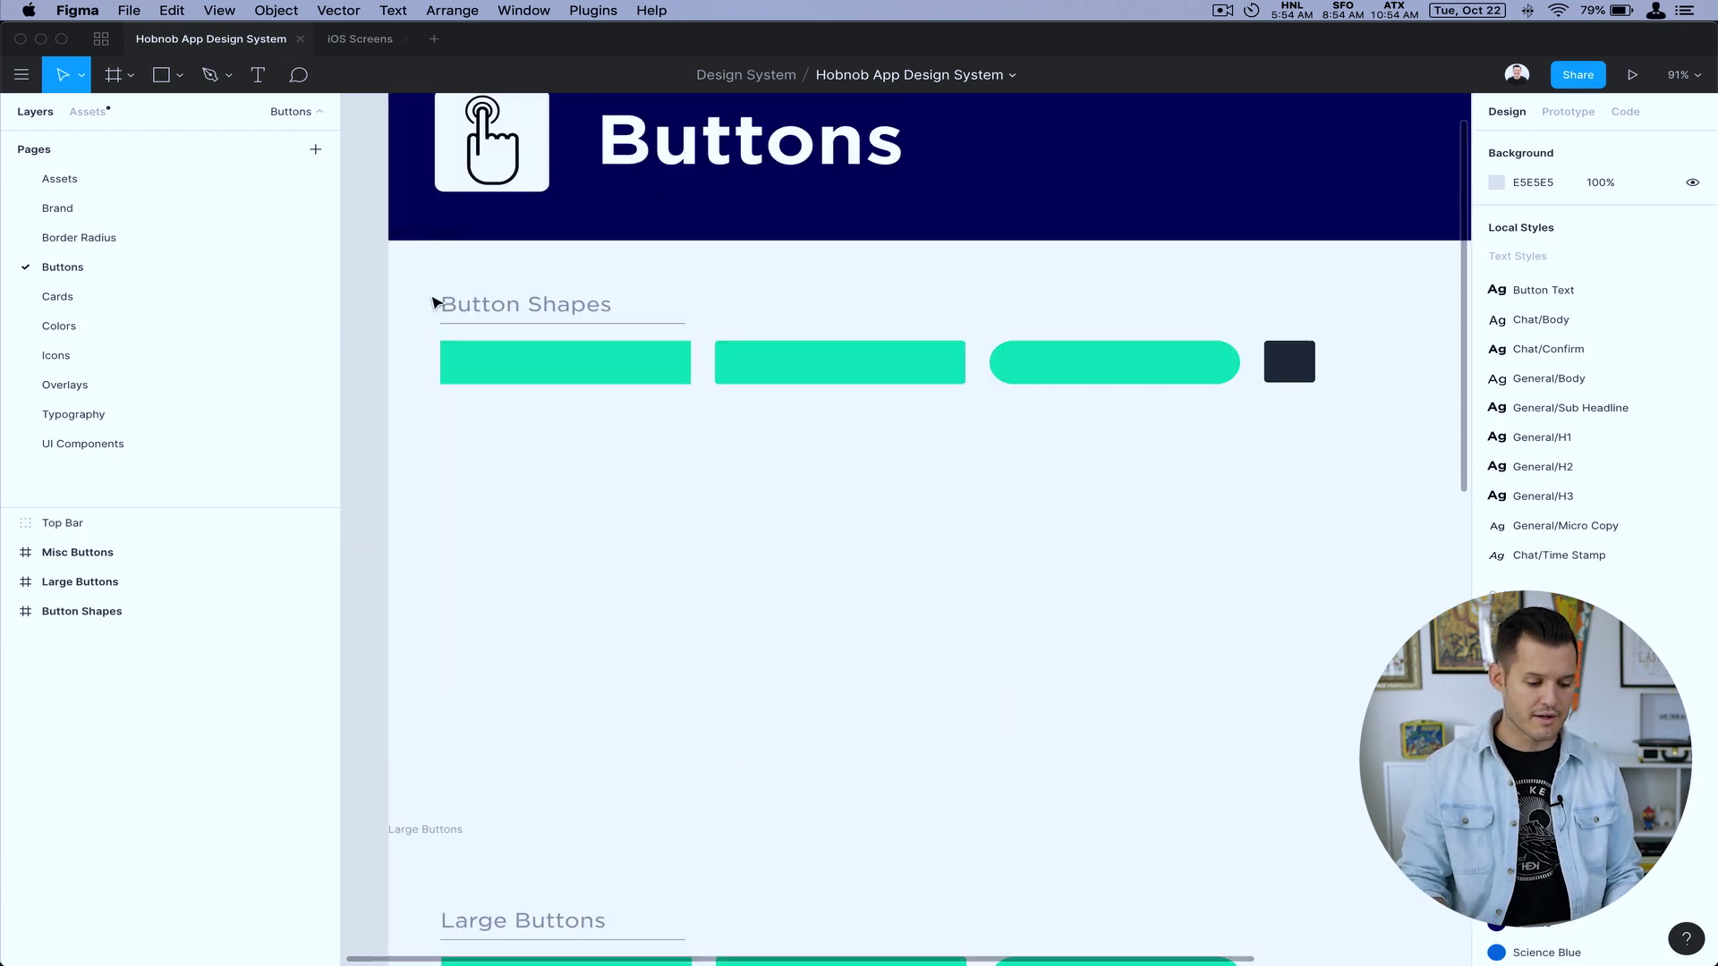
{"action": "left_click", "coordinate": [517, 376]}
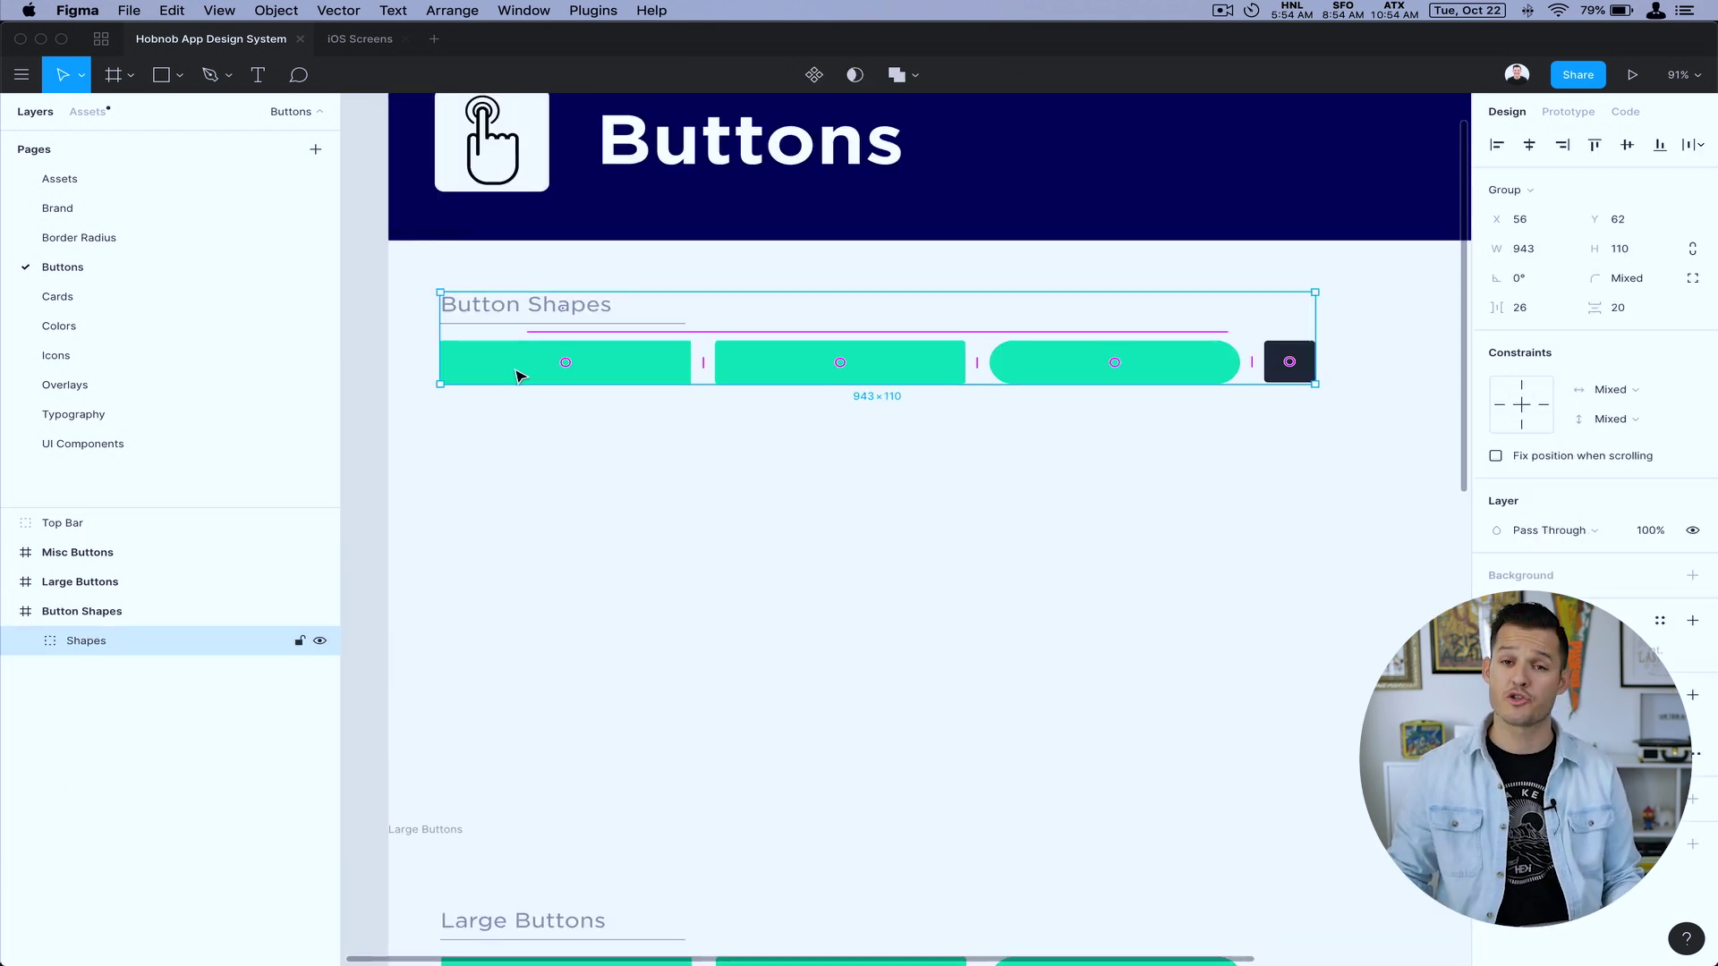
{"action": "key", "text": "shift+Return"}
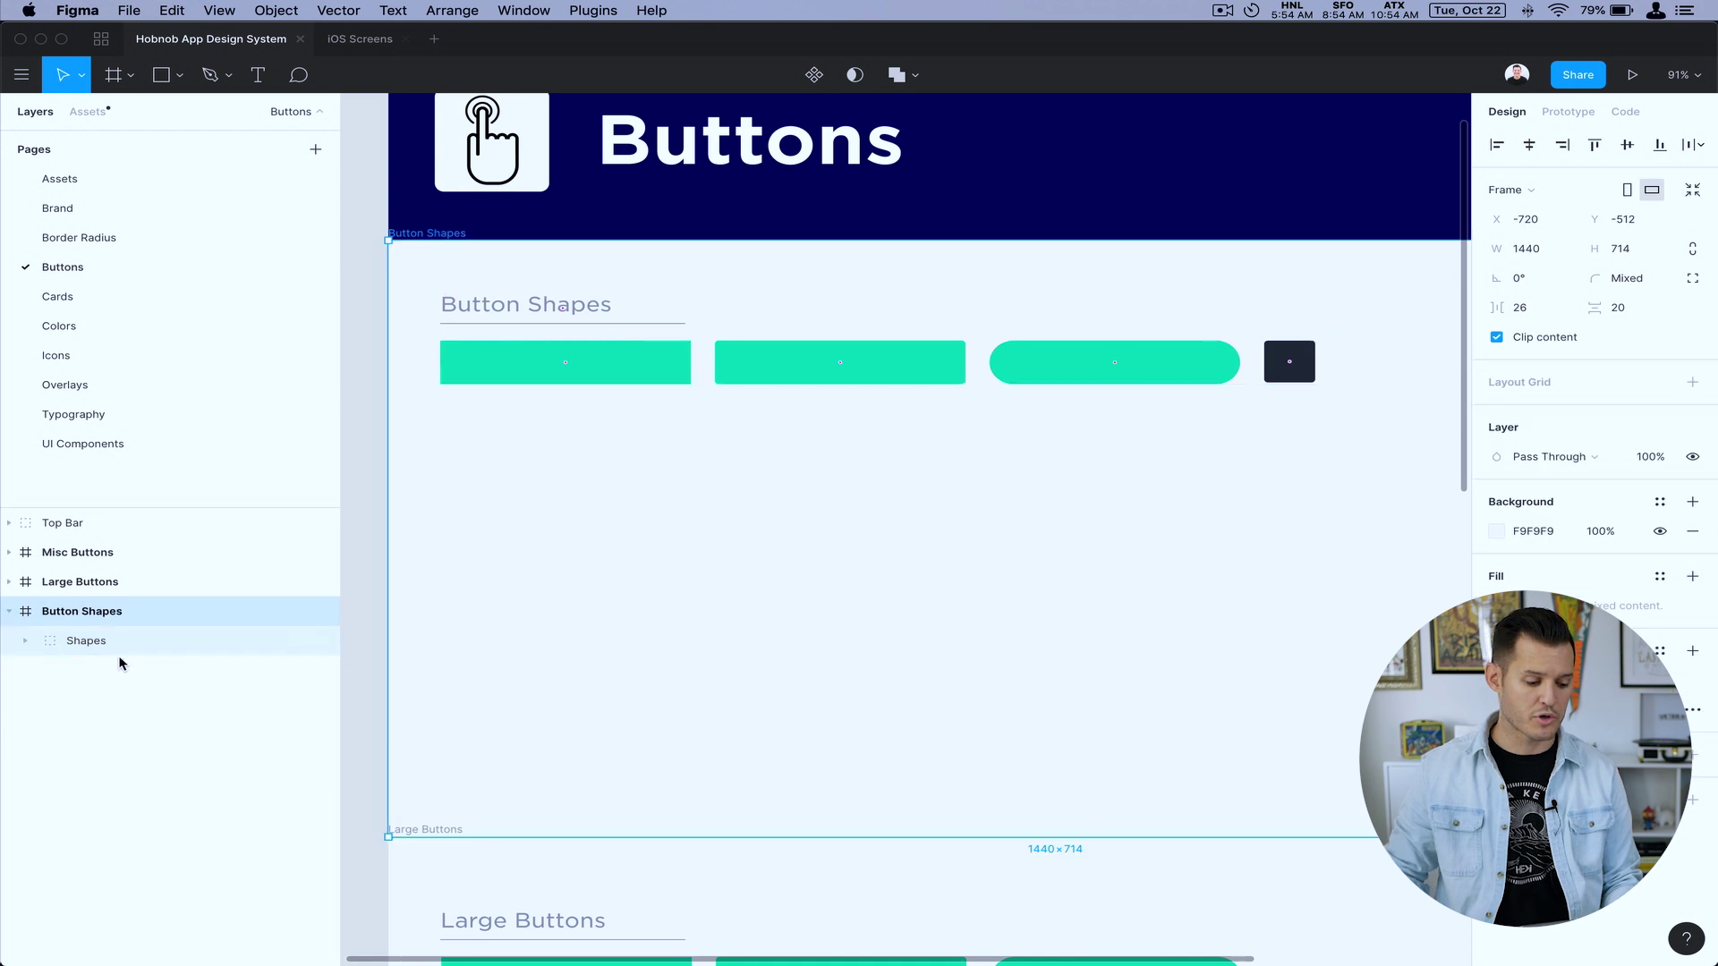
{"action": "left_click", "coordinate": [35, 646]}
{"action": "left_click", "coordinate": [26, 642]}
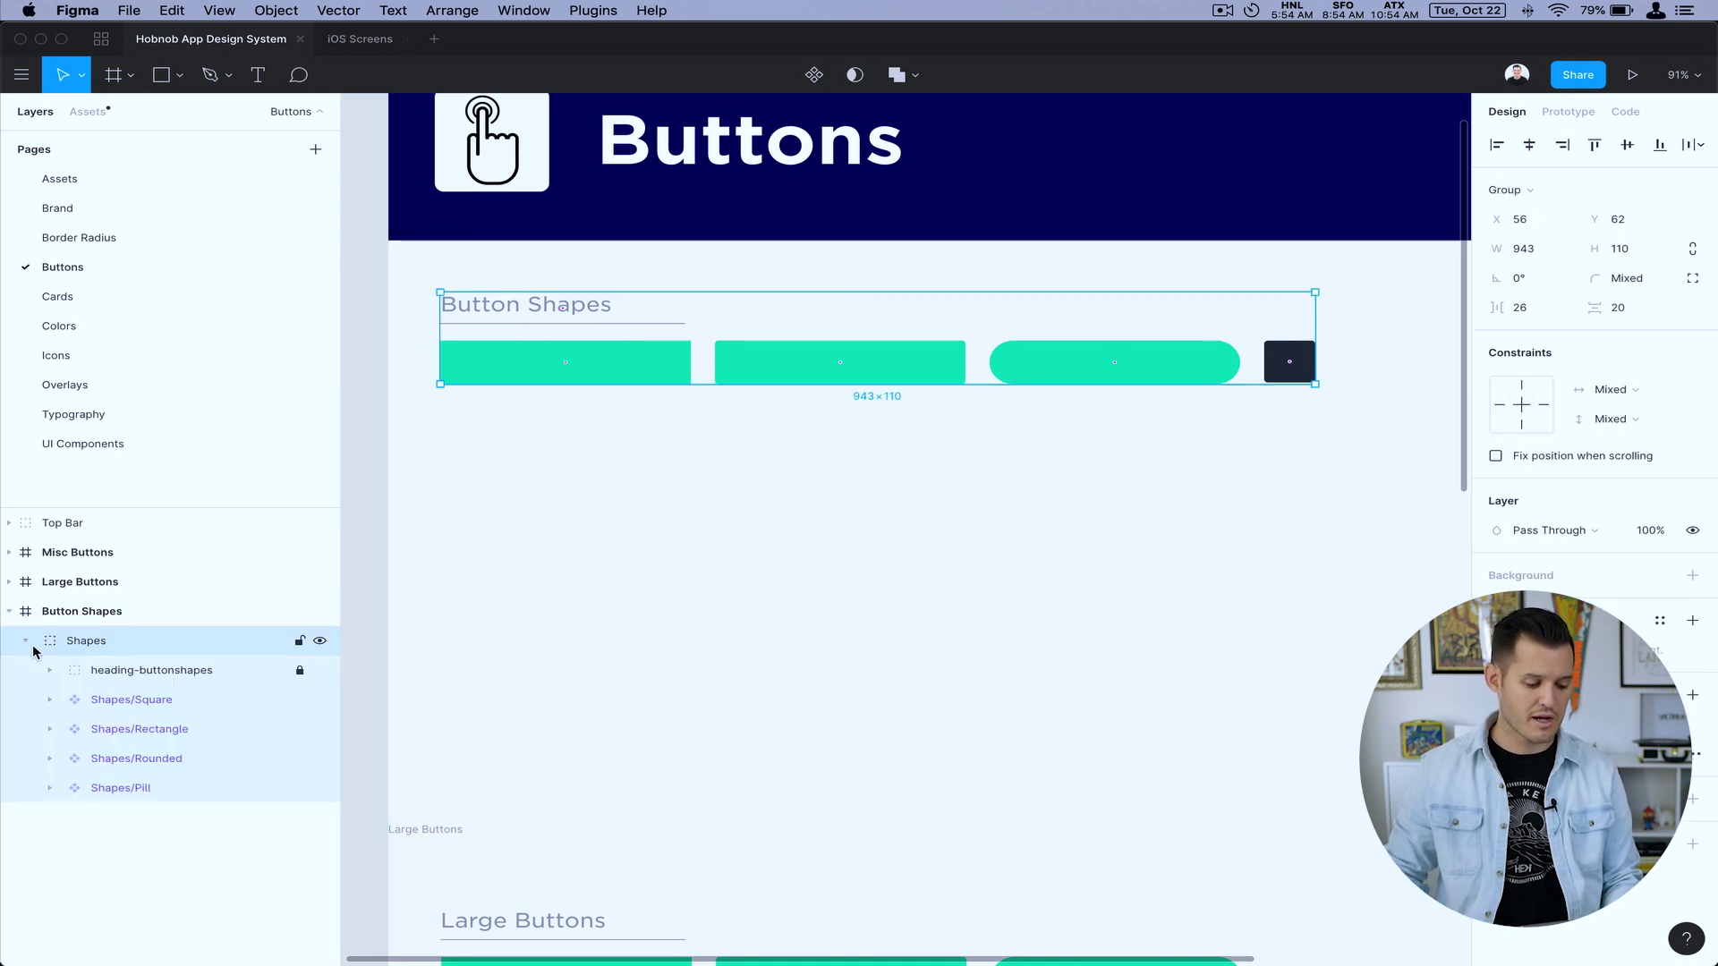
{"action": "left_click", "coordinate": [1324, 491]}
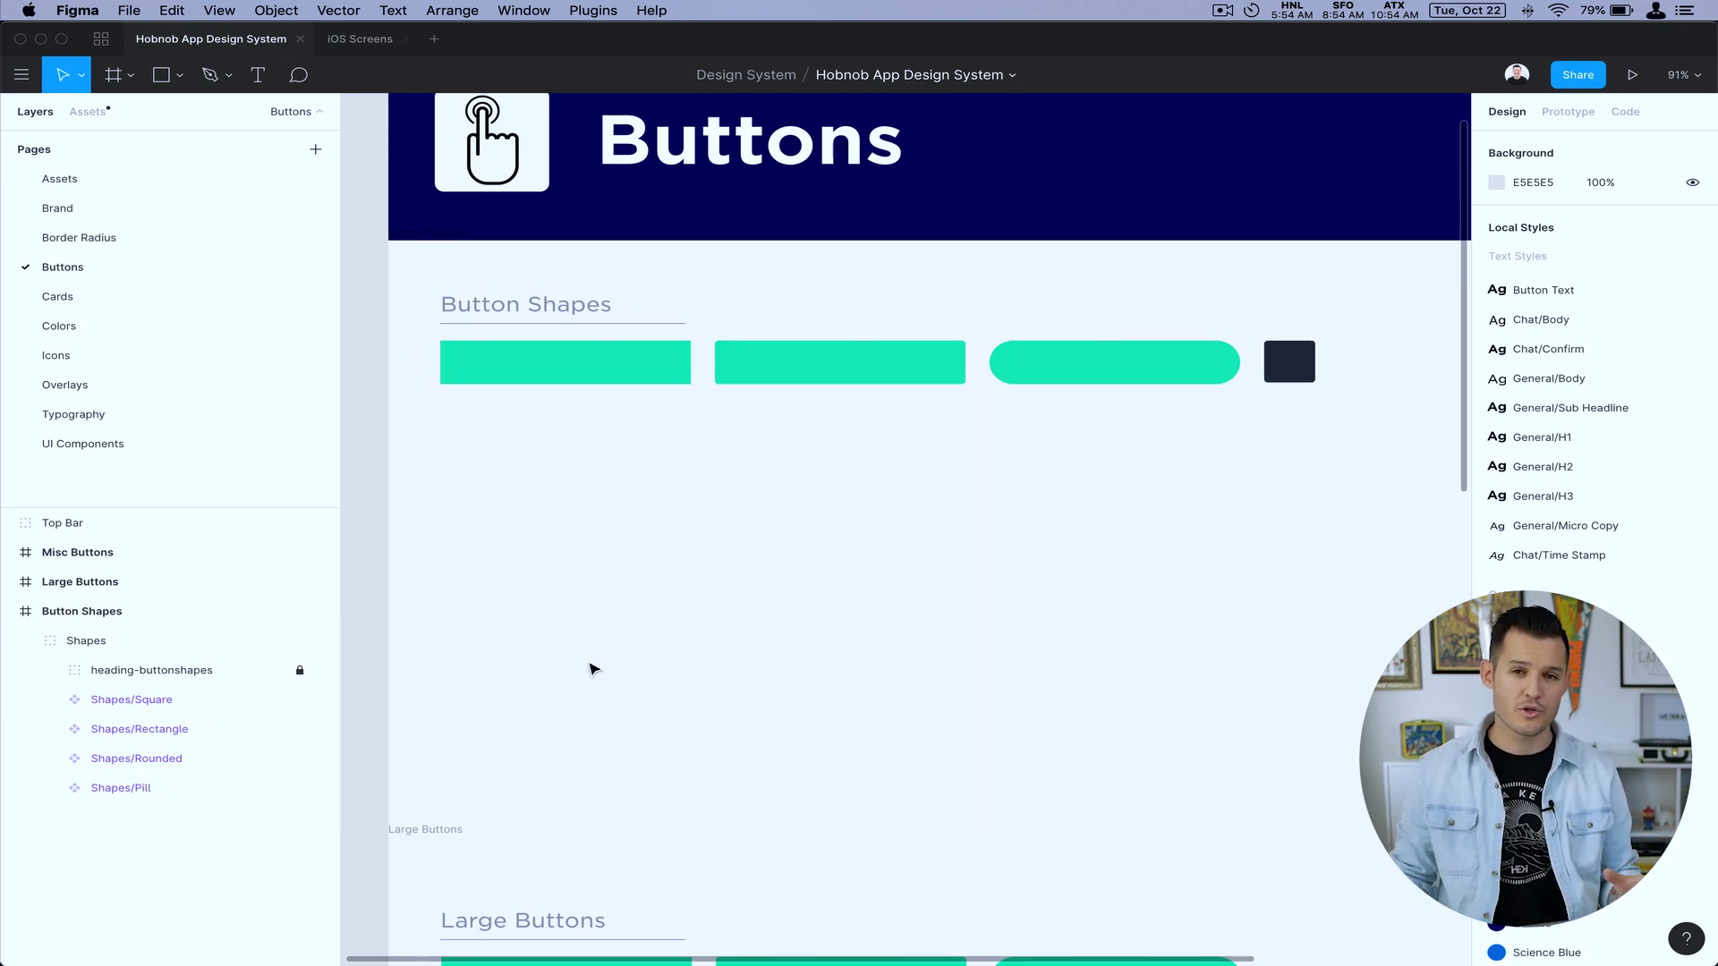
Examine the rect, rounded and pill button variants in the Large Buttons group
{"action": "scroll", "coordinate": [593, 669], "scroll_direction": "up", "scroll_amount": 2}
{"action": "scroll", "coordinate": [591, 671], "scroll_direction": "down", "scroll_amount": 10}
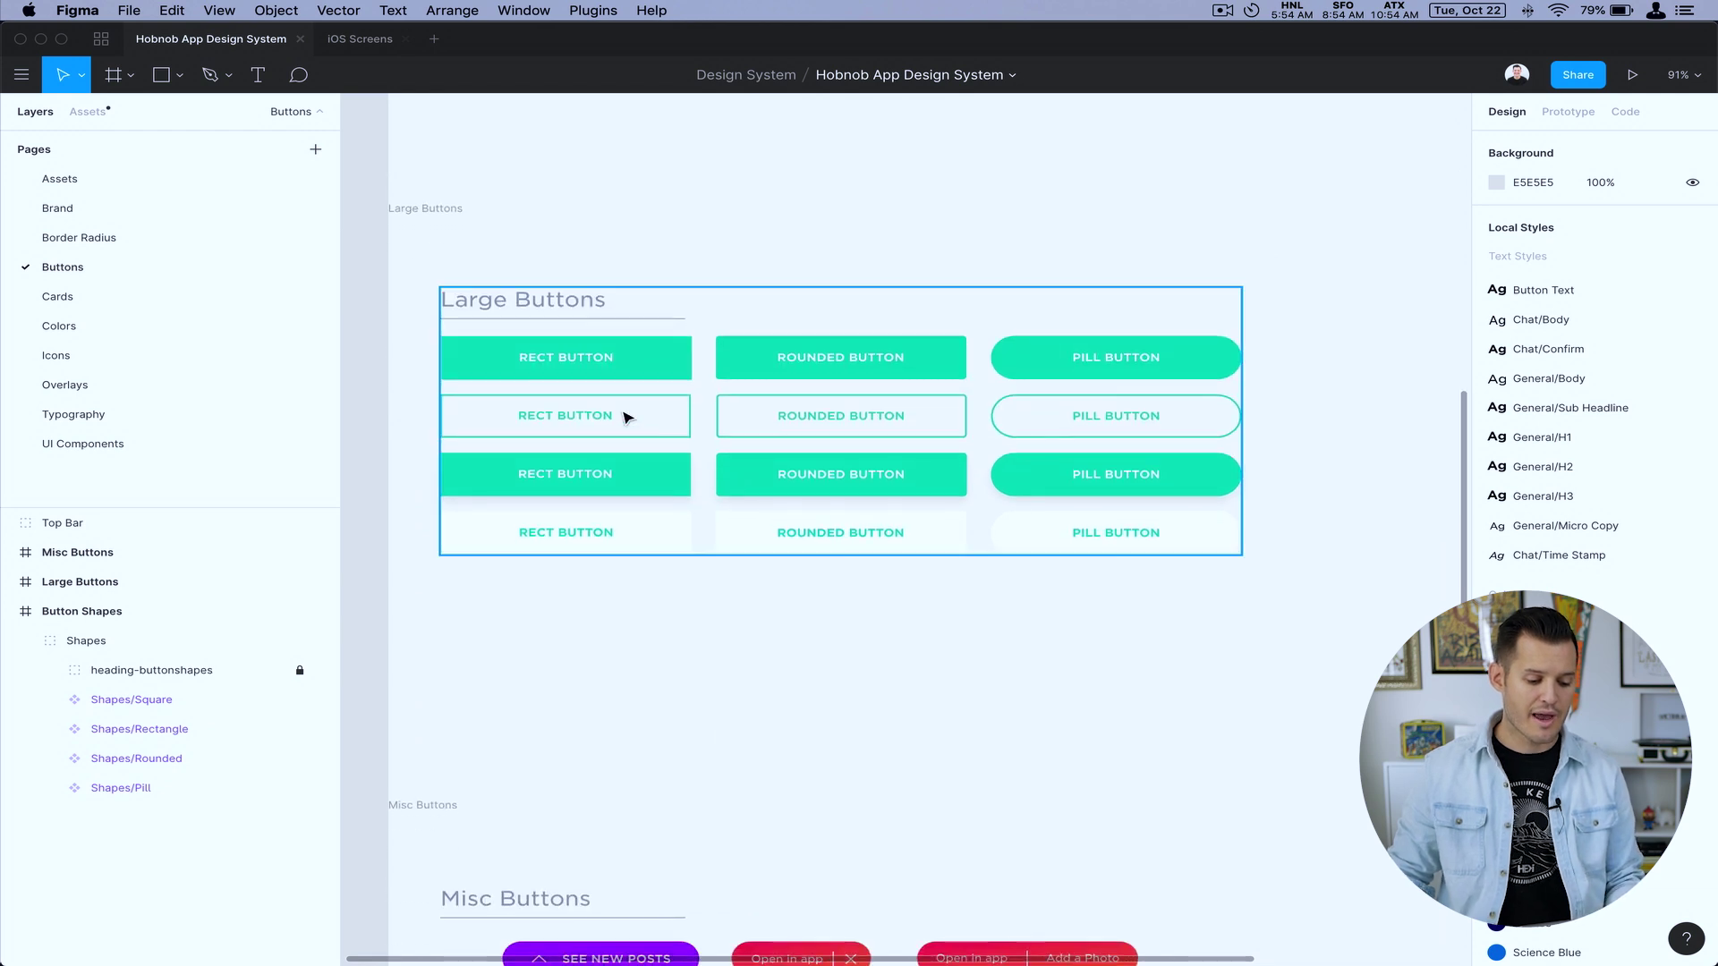
{"action": "left_click", "coordinate": [626, 417]}
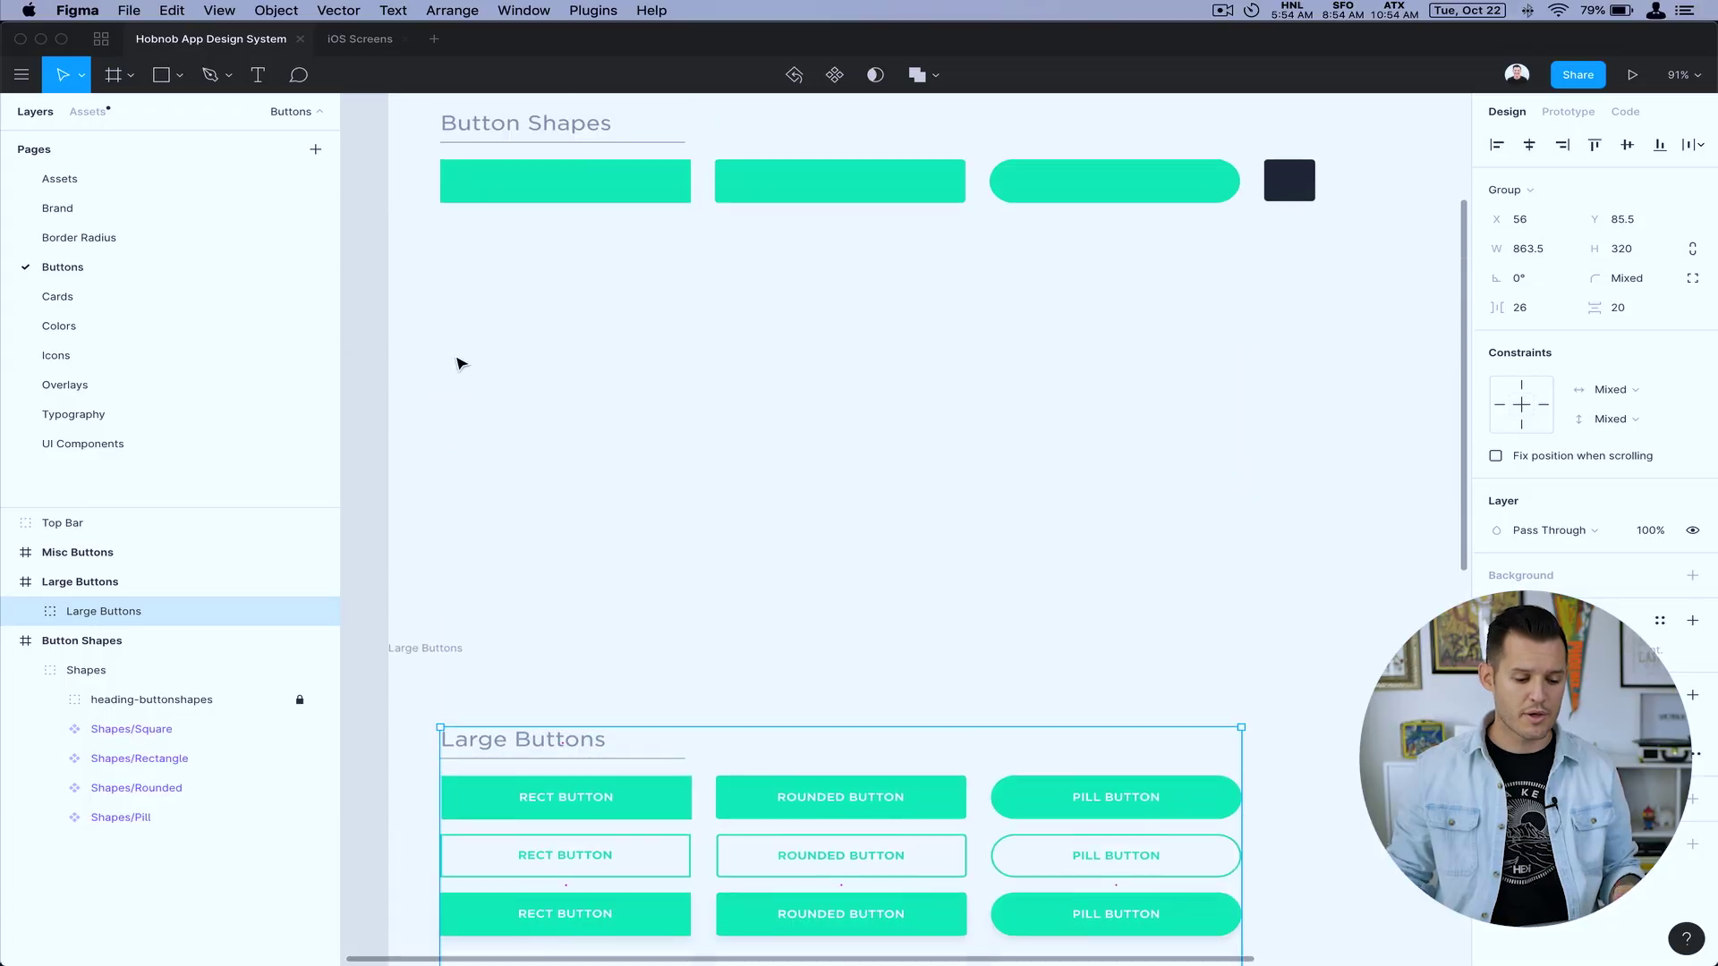
{"action": "scroll", "coordinate": [456, 361], "scroll_direction": "up", "scroll_amount": 3}
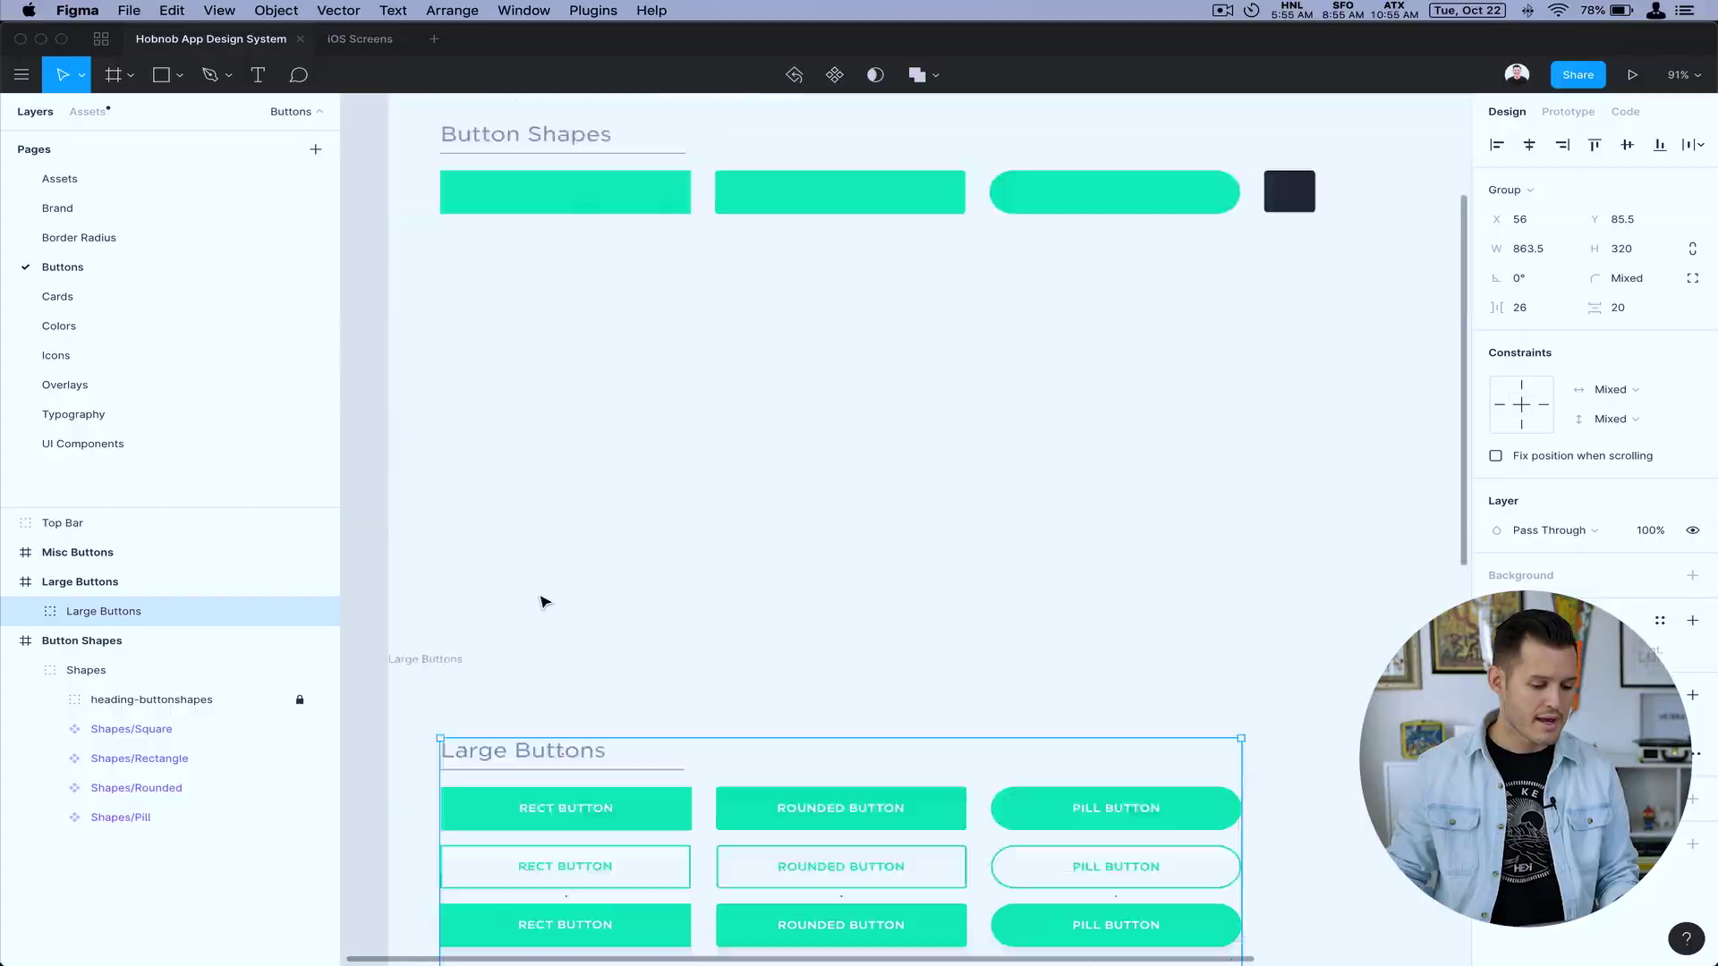
{"action": "scroll", "coordinate": [541, 598], "scroll_direction": "down", "scroll_amount": 10}
{"action": "scroll", "coordinate": [540, 598], "scroll_direction": "up", "scroll_amount": 2}
{"action": "left_click_drag", "start_coordinate": [402, 271], "coordinate": [759, 647]}
{"action": "left_click", "coordinate": [734, 320]}
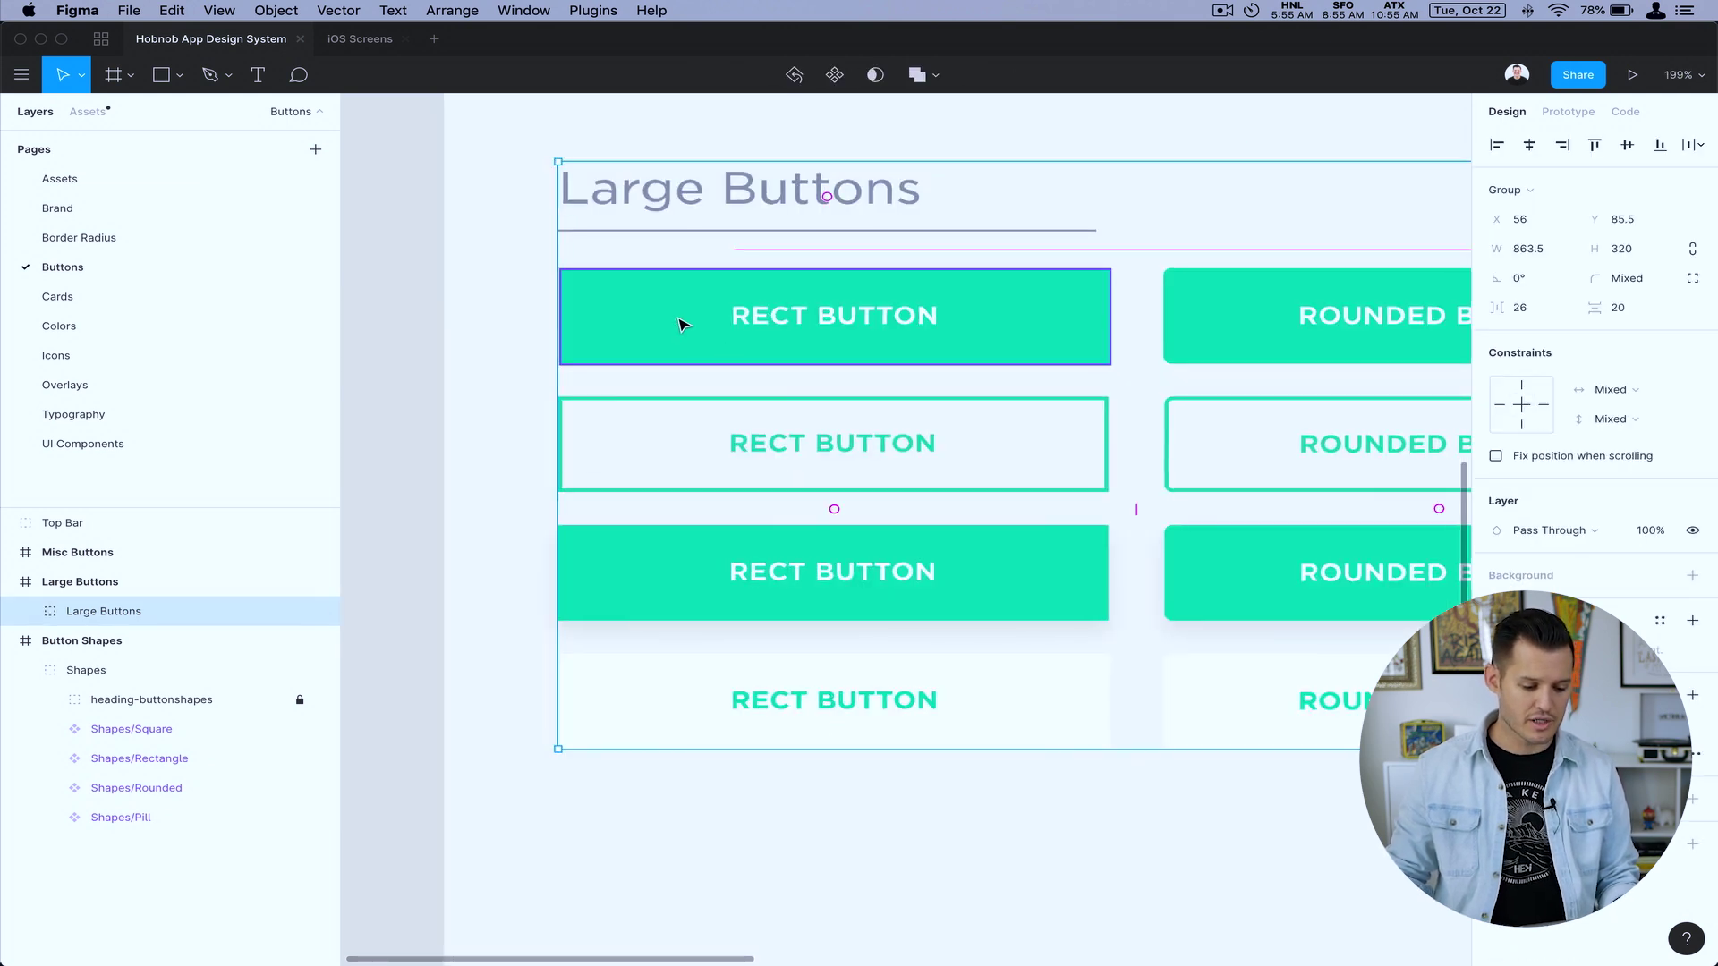
Reveal the layers of the Large/Rectangle component and select its Filled instance
{"action": "left_click", "coordinate": [684, 327], "text": "super"}
{"action": "left_click", "coordinate": [75, 700]}
{"action": "left_click", "coordinate": [75, 700]}
{"action": "left_click", "coordinate": [150, 761]}
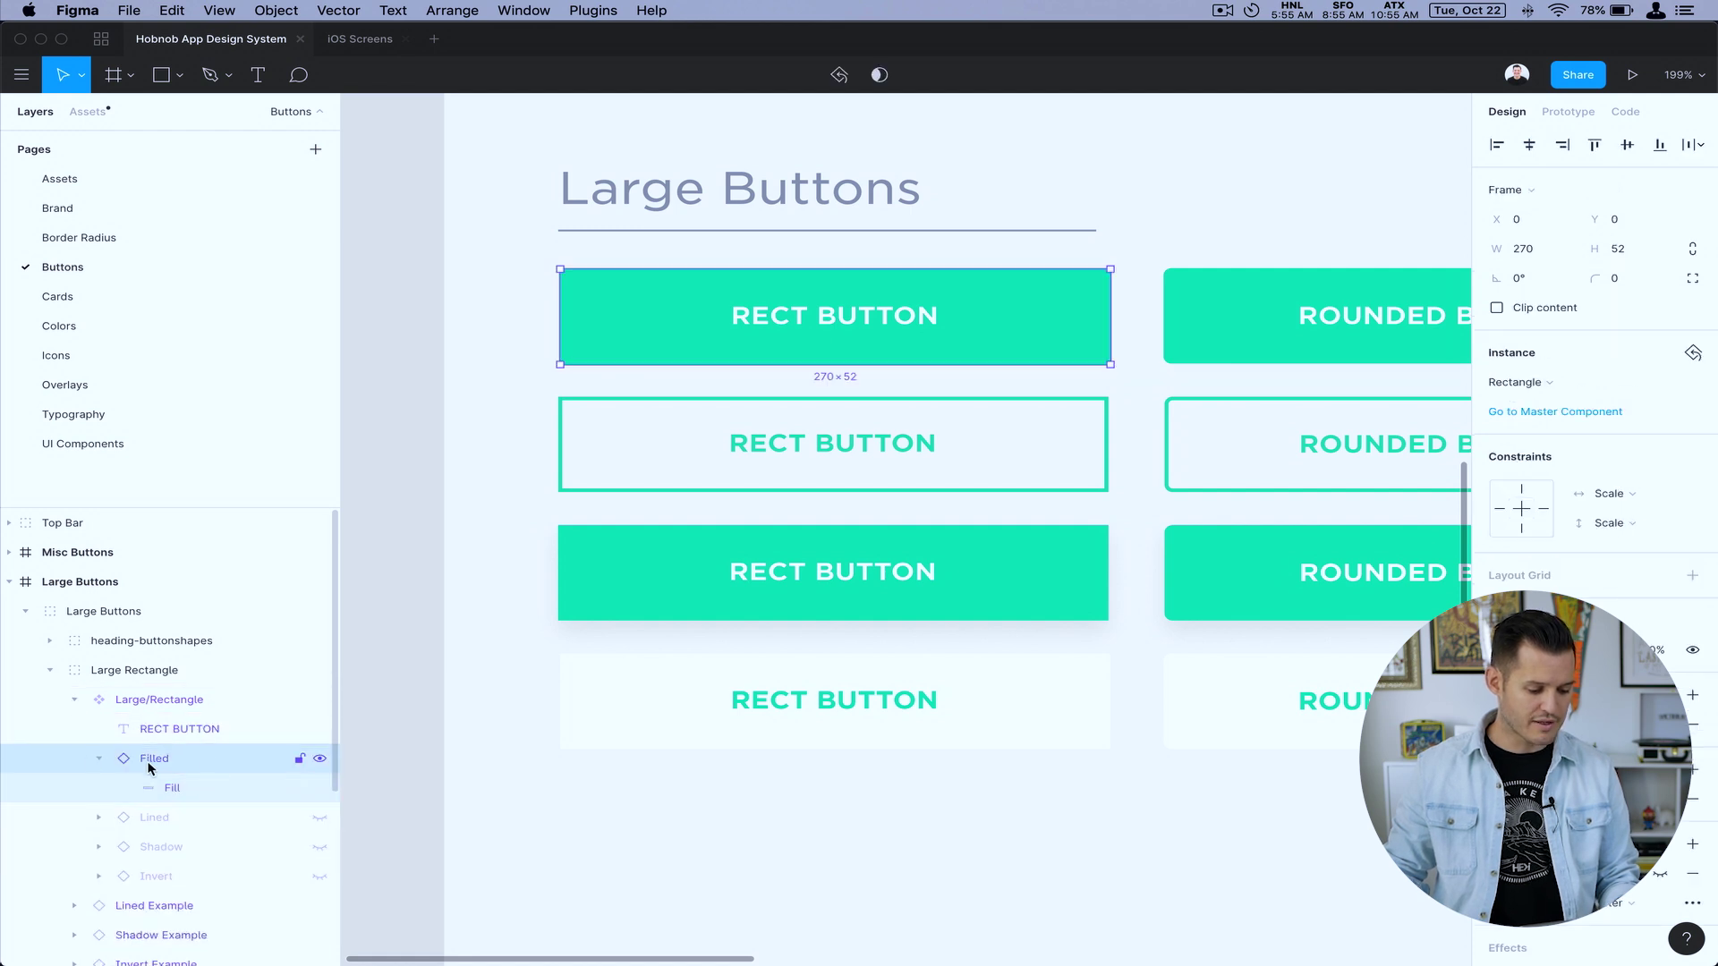
{"action": "left_click", "coordinate": [101, 759]}
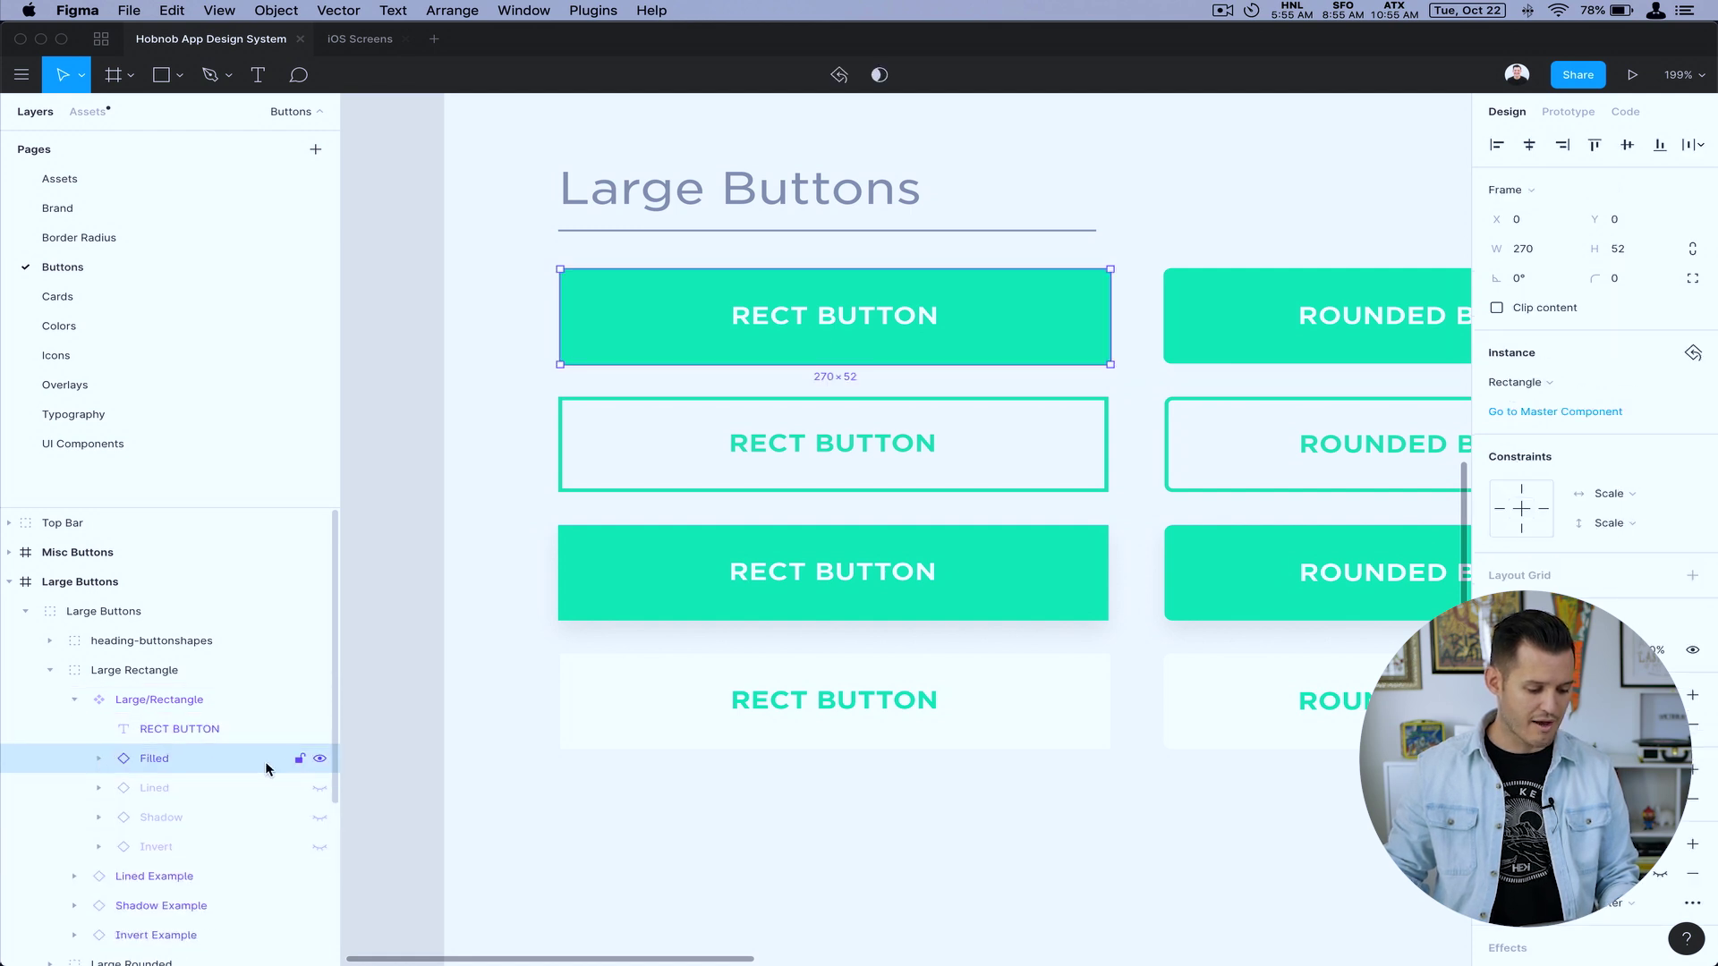
Try the Lined and Shadow styles in the Large/Rectangle component in place of Filled, and restore the Filled style
{"action": "left_click", "coordinate": [319, 759]}
{"action": "left_click", "coordinate": [318, 789]}
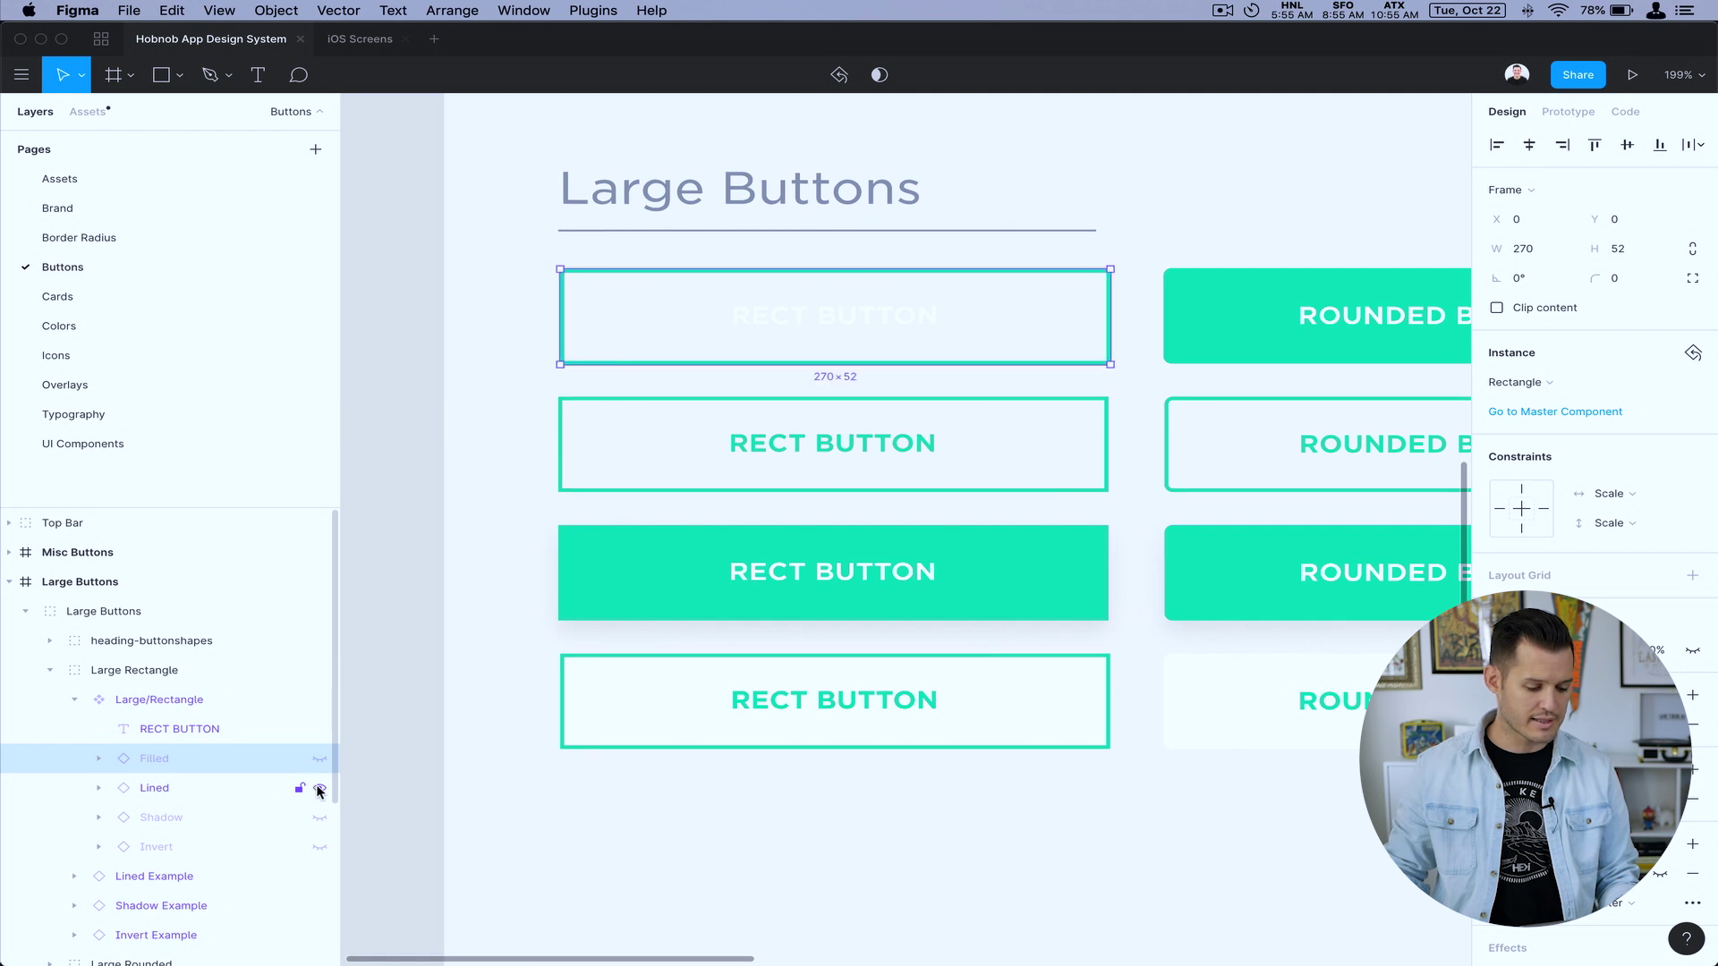
{"action": "left_click", "coordinate": [319, 789]}
{"action": "left_click", "coordinate": [320, 818]}
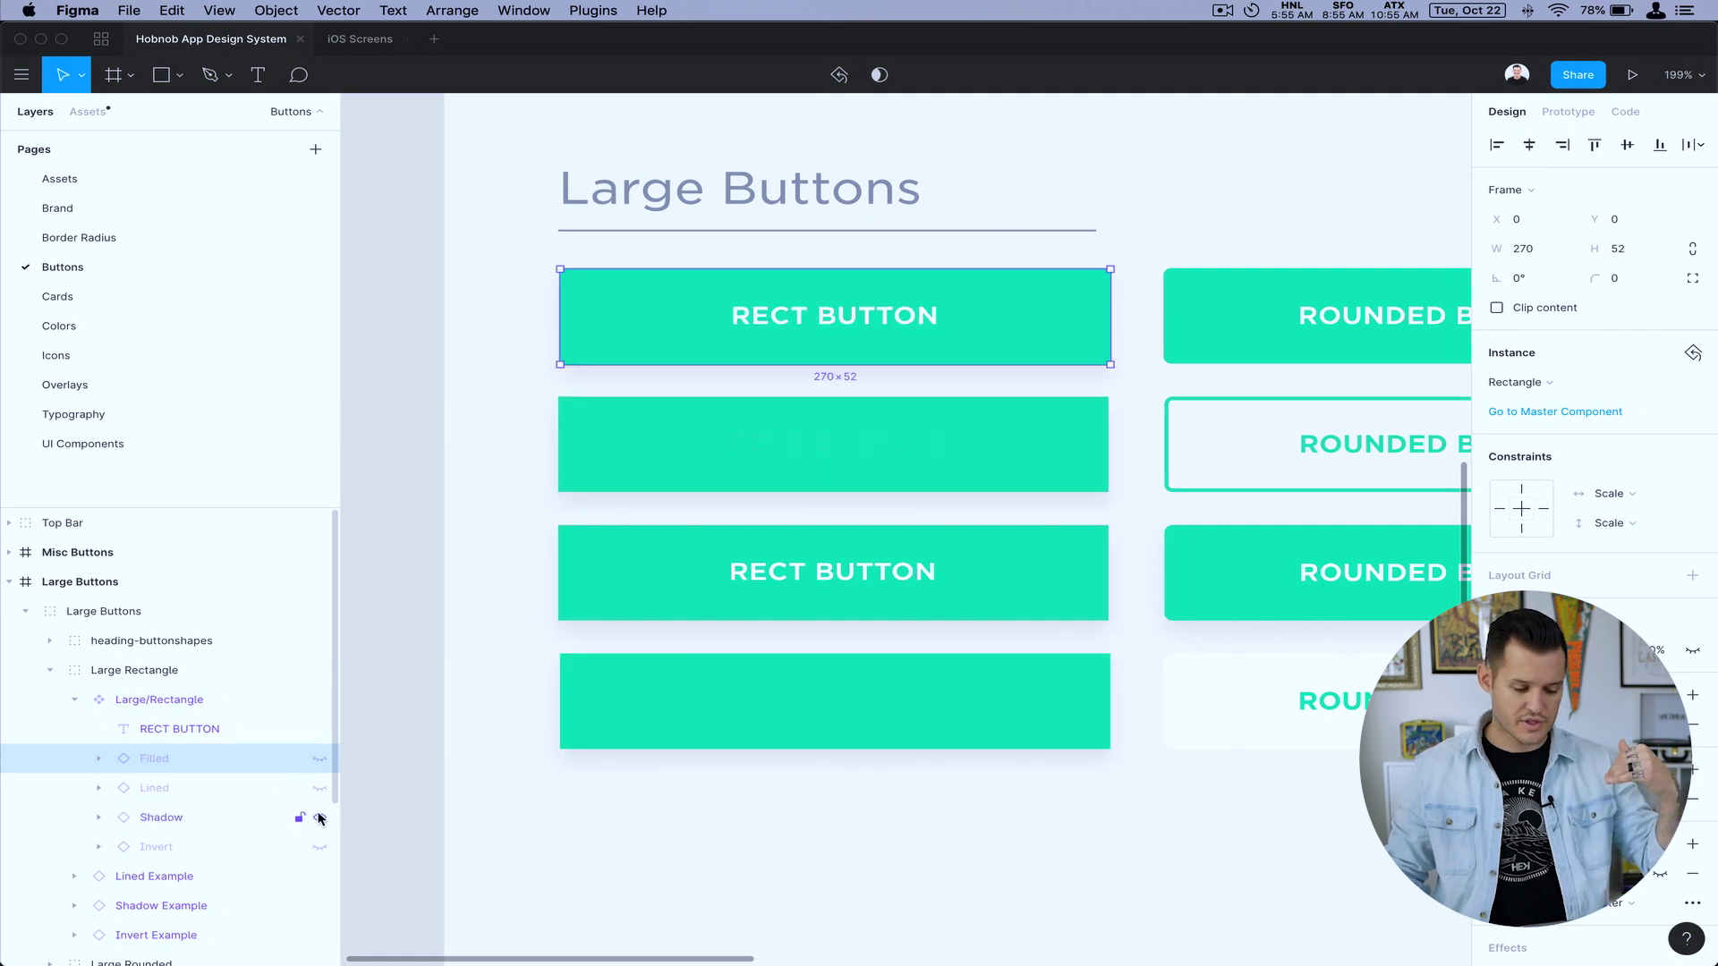
{"action": "left_click", "coordinate": [319, 818]}
{"action": "left_click", "coordinate": [320, 789]}
{"action": "left_click", "coordinate": [320, 760]}
{"action": "left_click", "coordinate": [75, 701]}
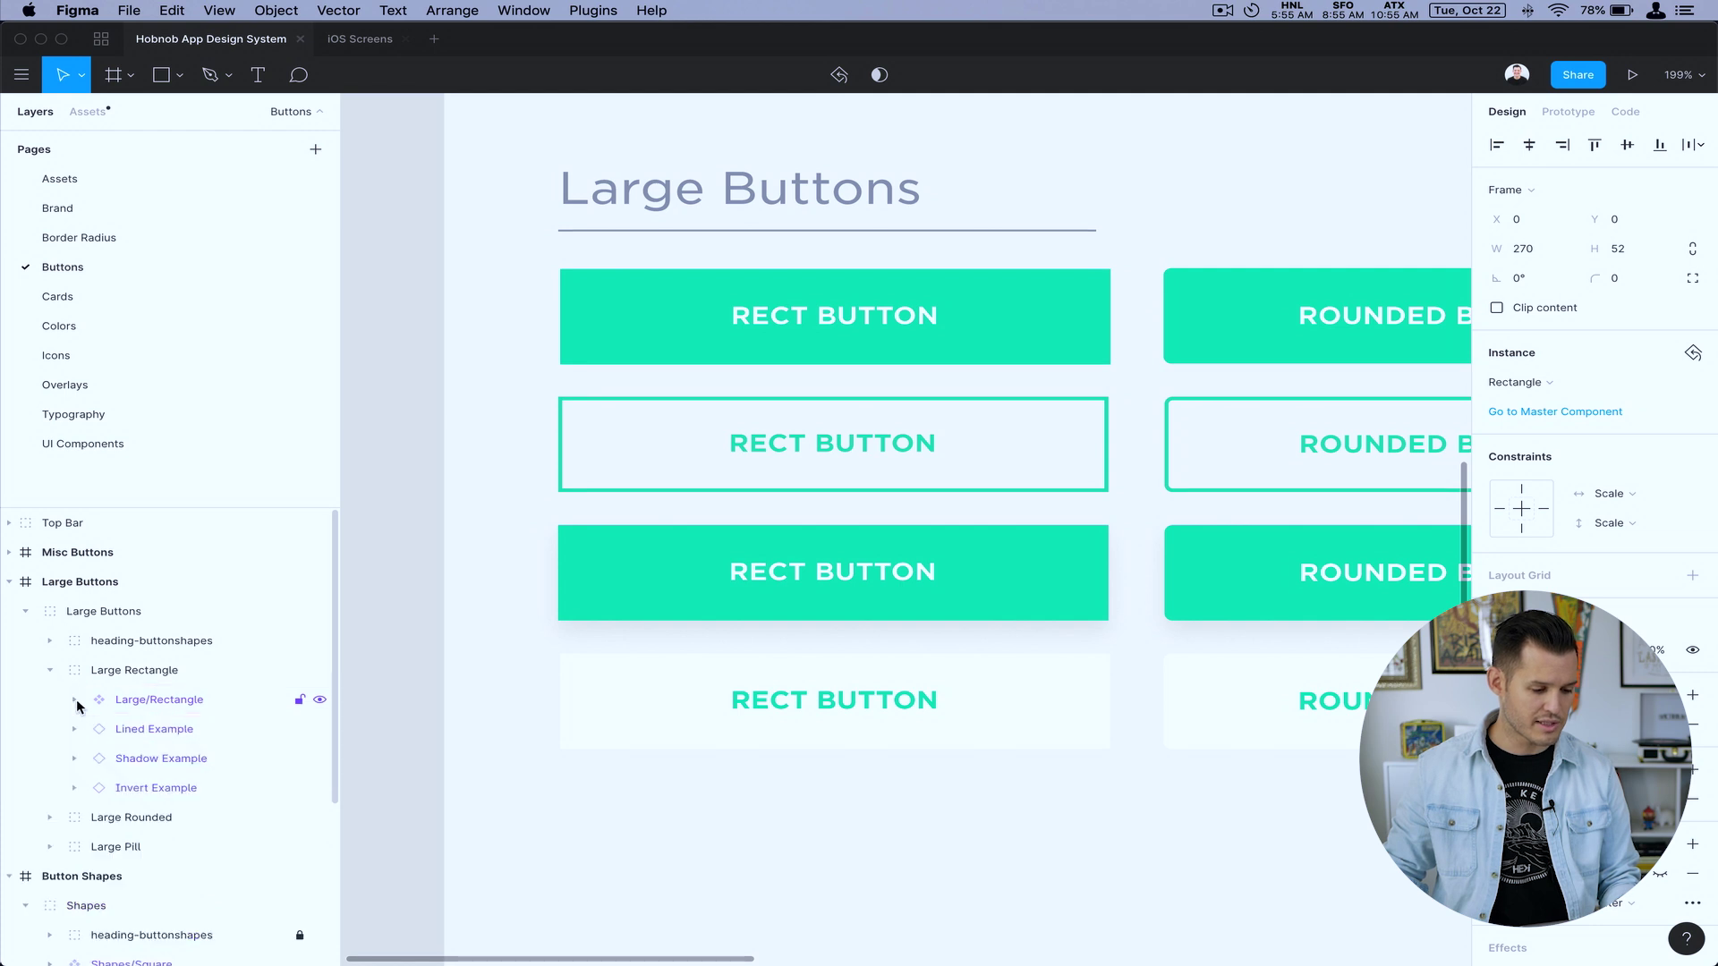
Place a large Pill Button instance from the library in the iOS Screens file and move it above the two avatars
{"action": "left_click", "coordinate": [360, 38]}
{"action": "left_click", "coordinate": [56, 446]}
{"action": "left_click_drag", "start_coordinate": [138, 493], "coordinate": [890, 243]}
{"action": "key", "text": "shift+2"}
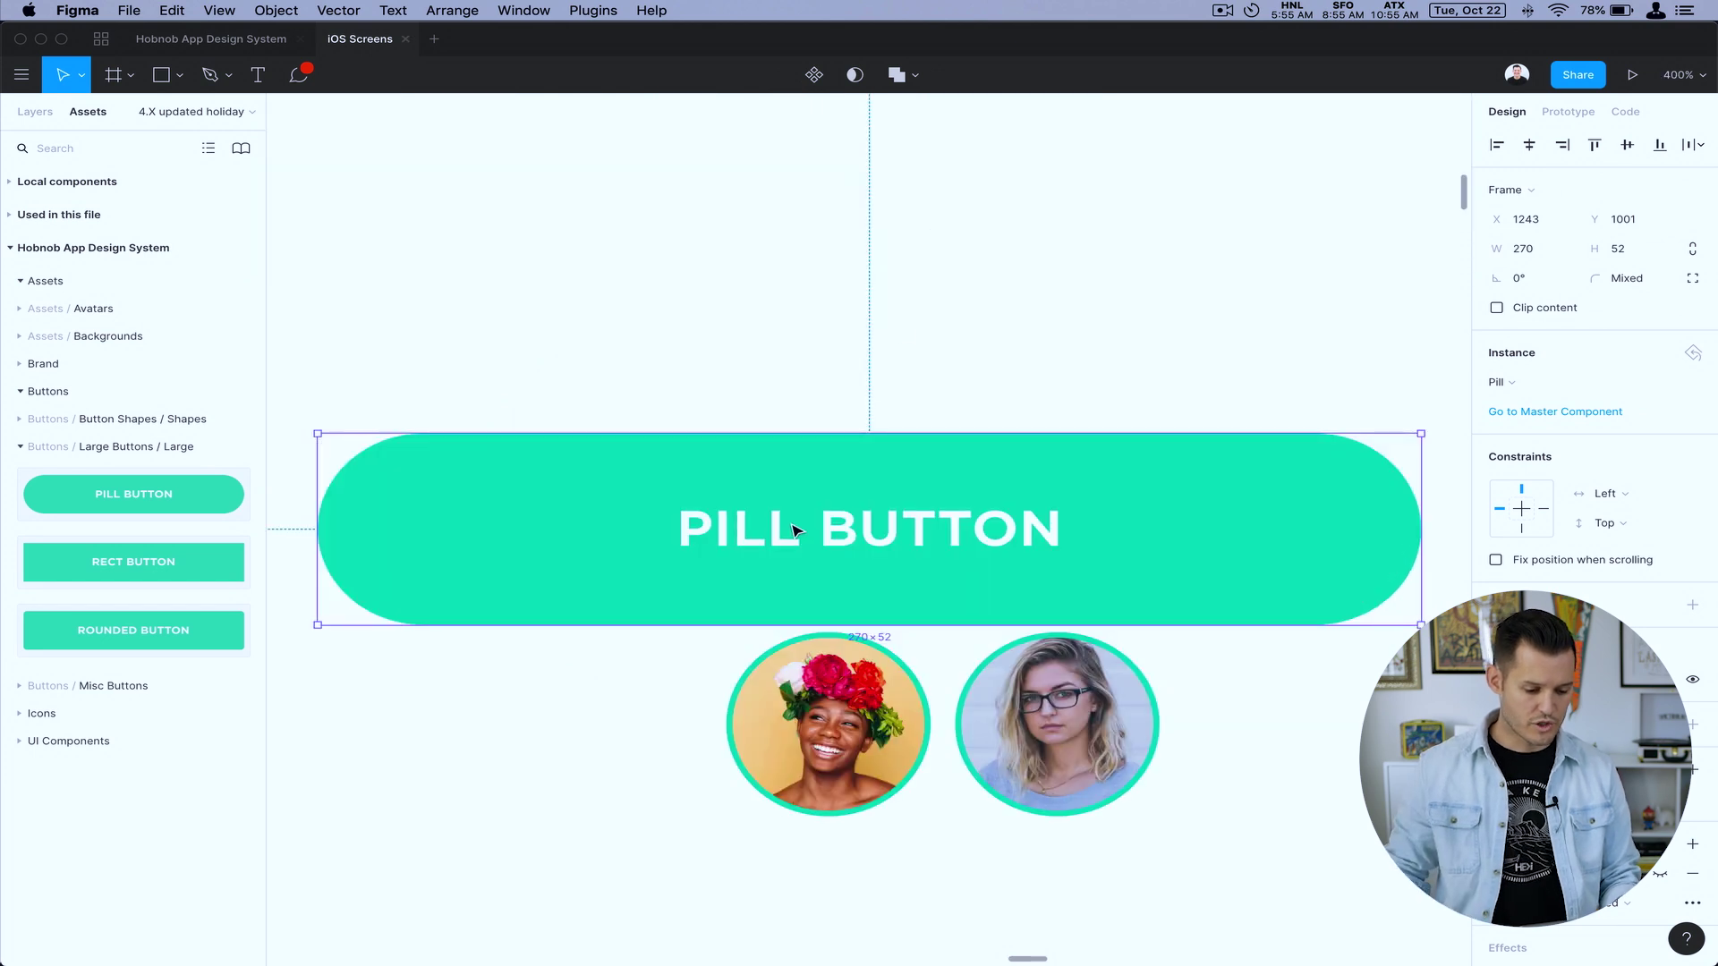
{"action": "left_click_drag", "start_coordinate": [796, 530], "coordinate": [858, 386]}
Show the Shadow layer and hide the Filled layer in the Large/Pill button instance
{"action": "left_click", "coordinate": [36, 121]}
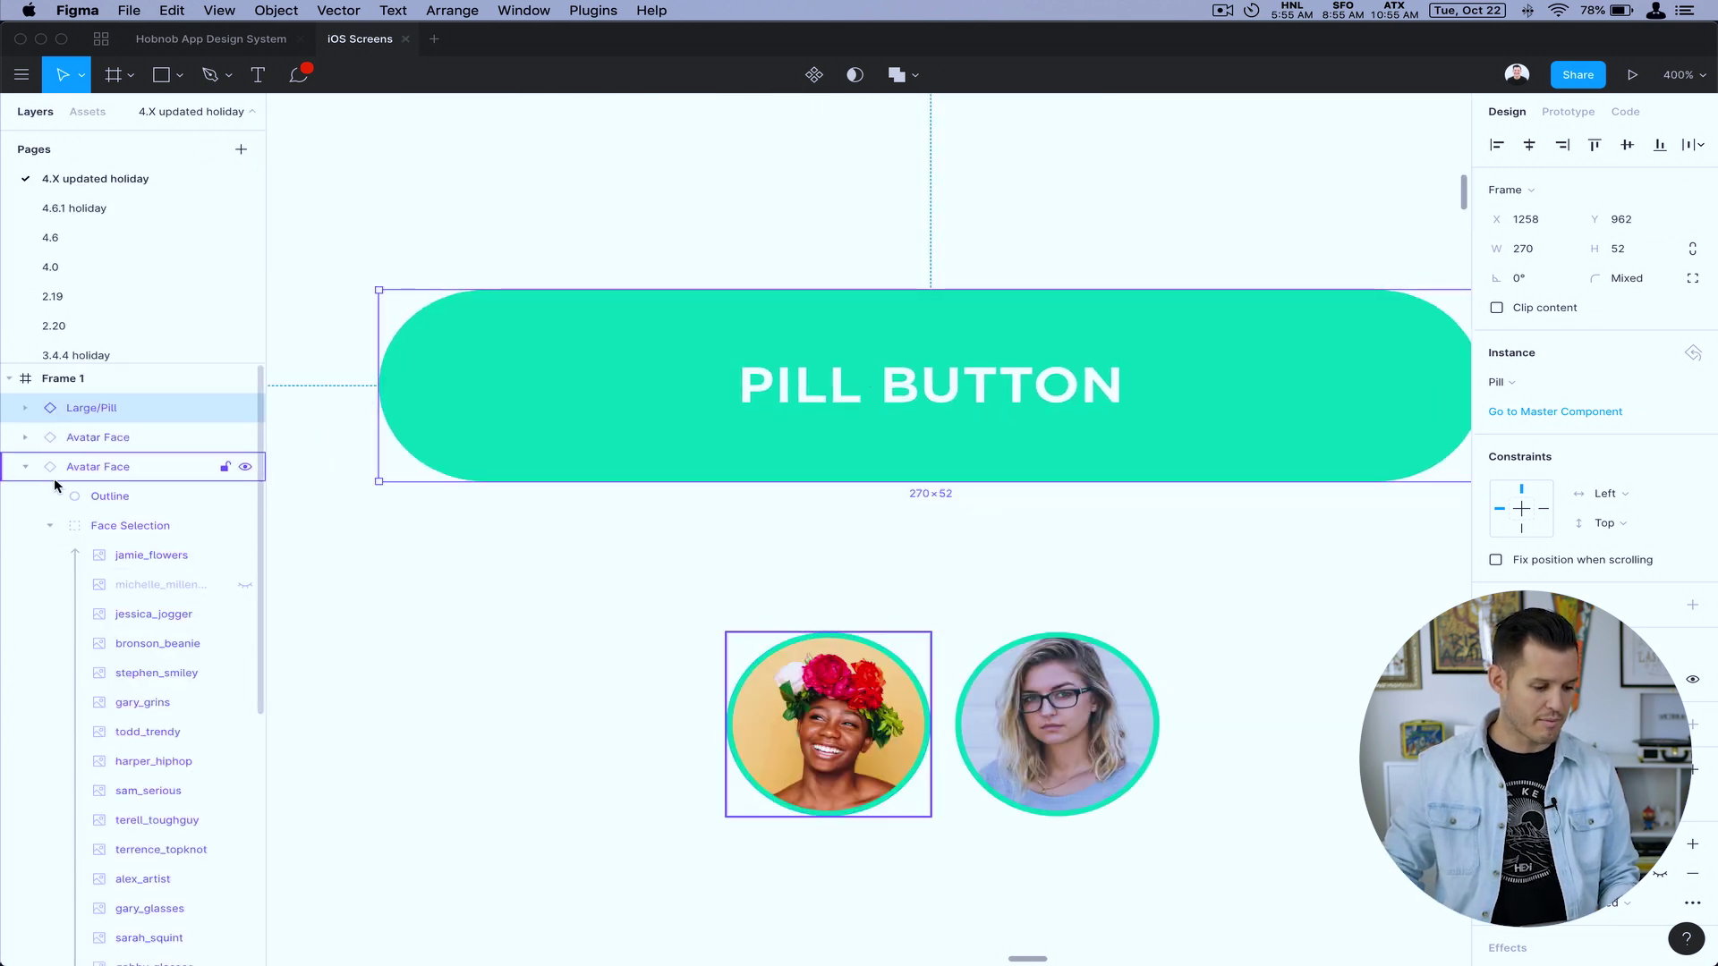
{"action": "left_click", "coordinate": [25, 408]}
{"action": "left_click", "coordinate": [245, 526]}
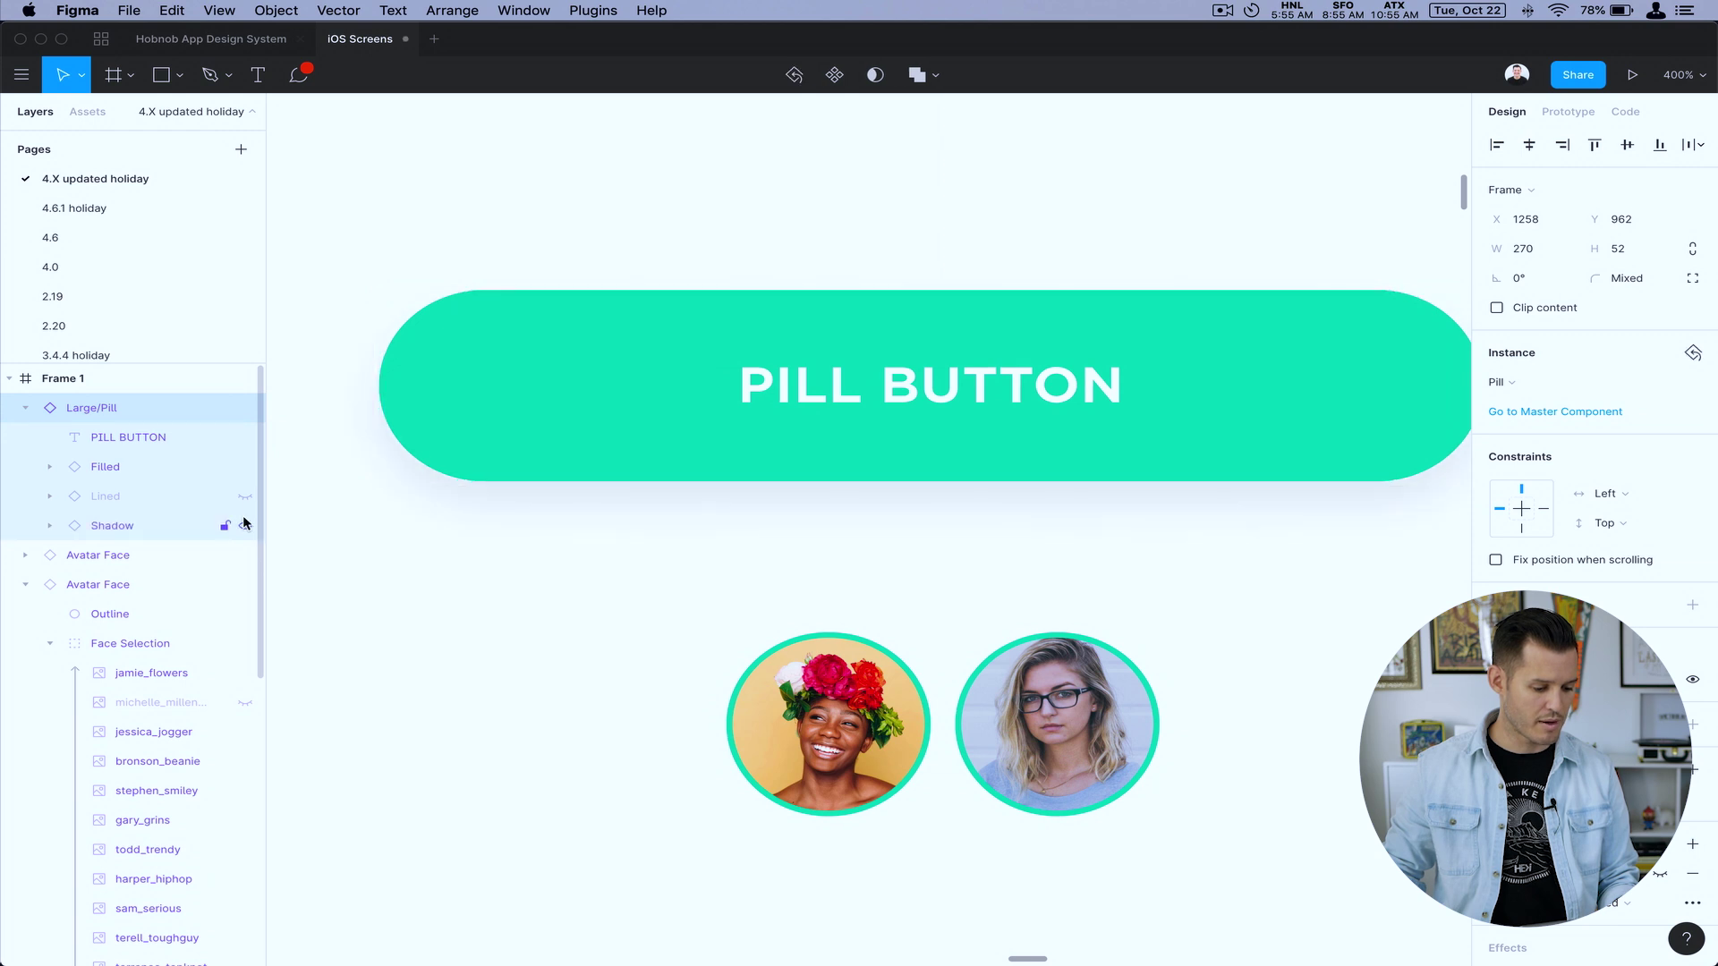
{"action": "left_click", "coordinate": [245, 467]}
{"action": "left_click", "coordinate": [457, 629]}
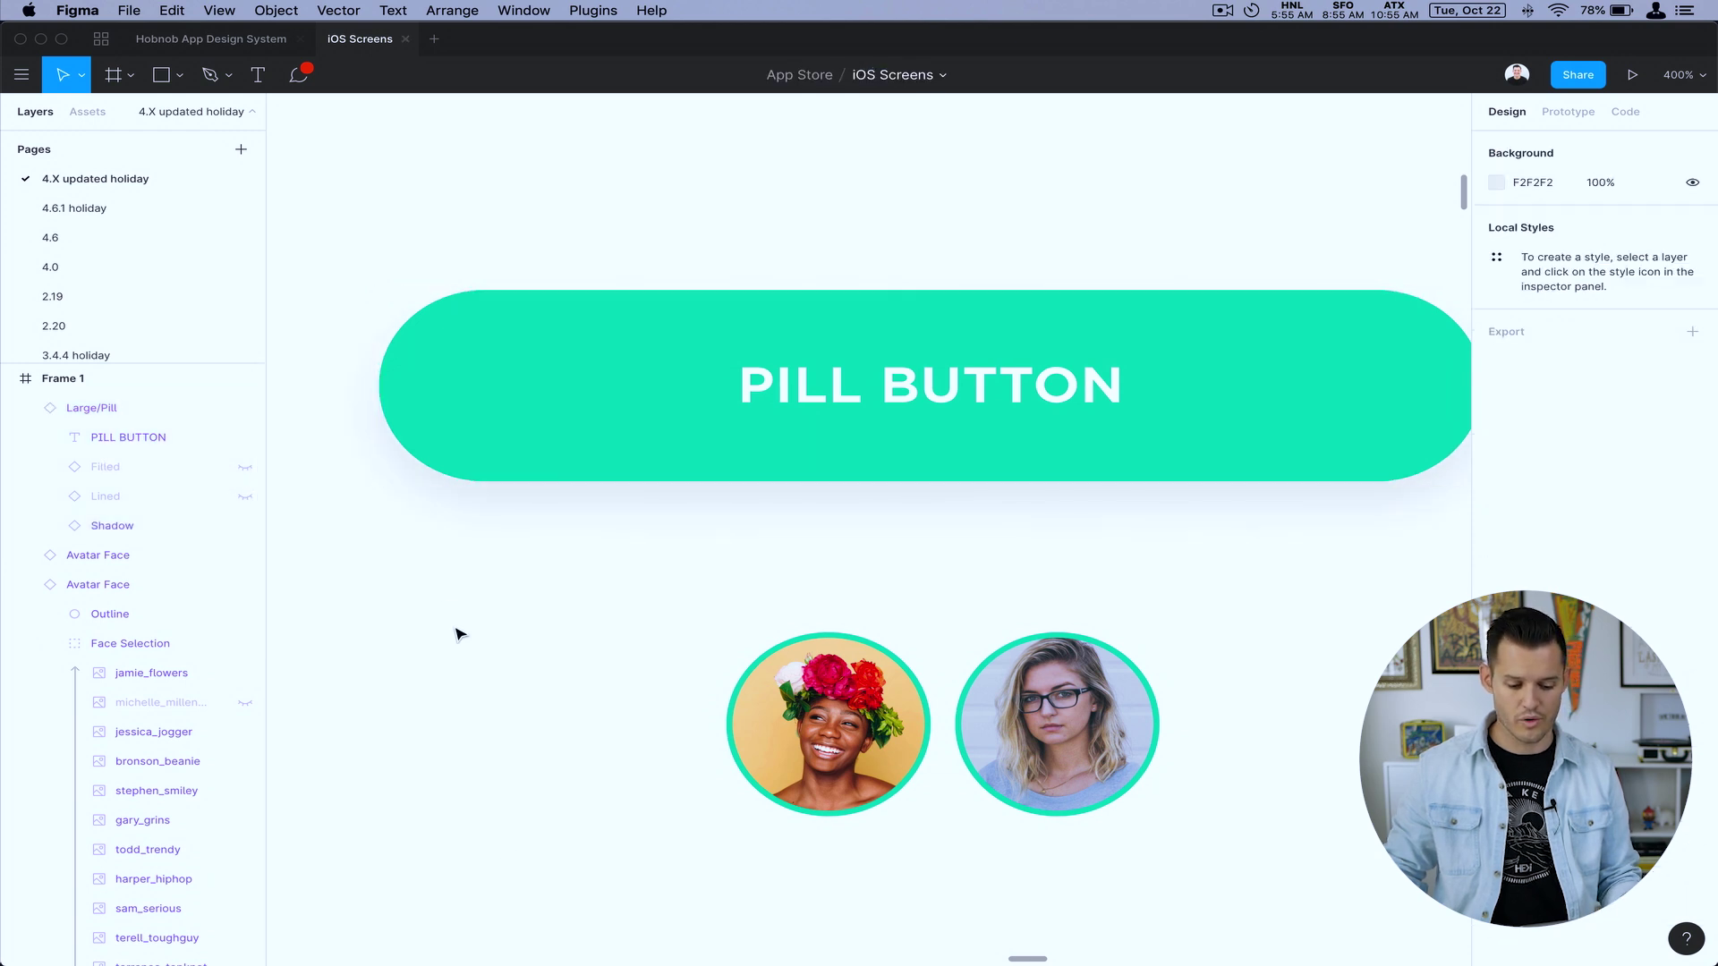
Open the Colors page of the Hobnob App Design System file and inspect the Mirage swatch's color style
{"action": "left_click", "coordinate": [234, 41]}
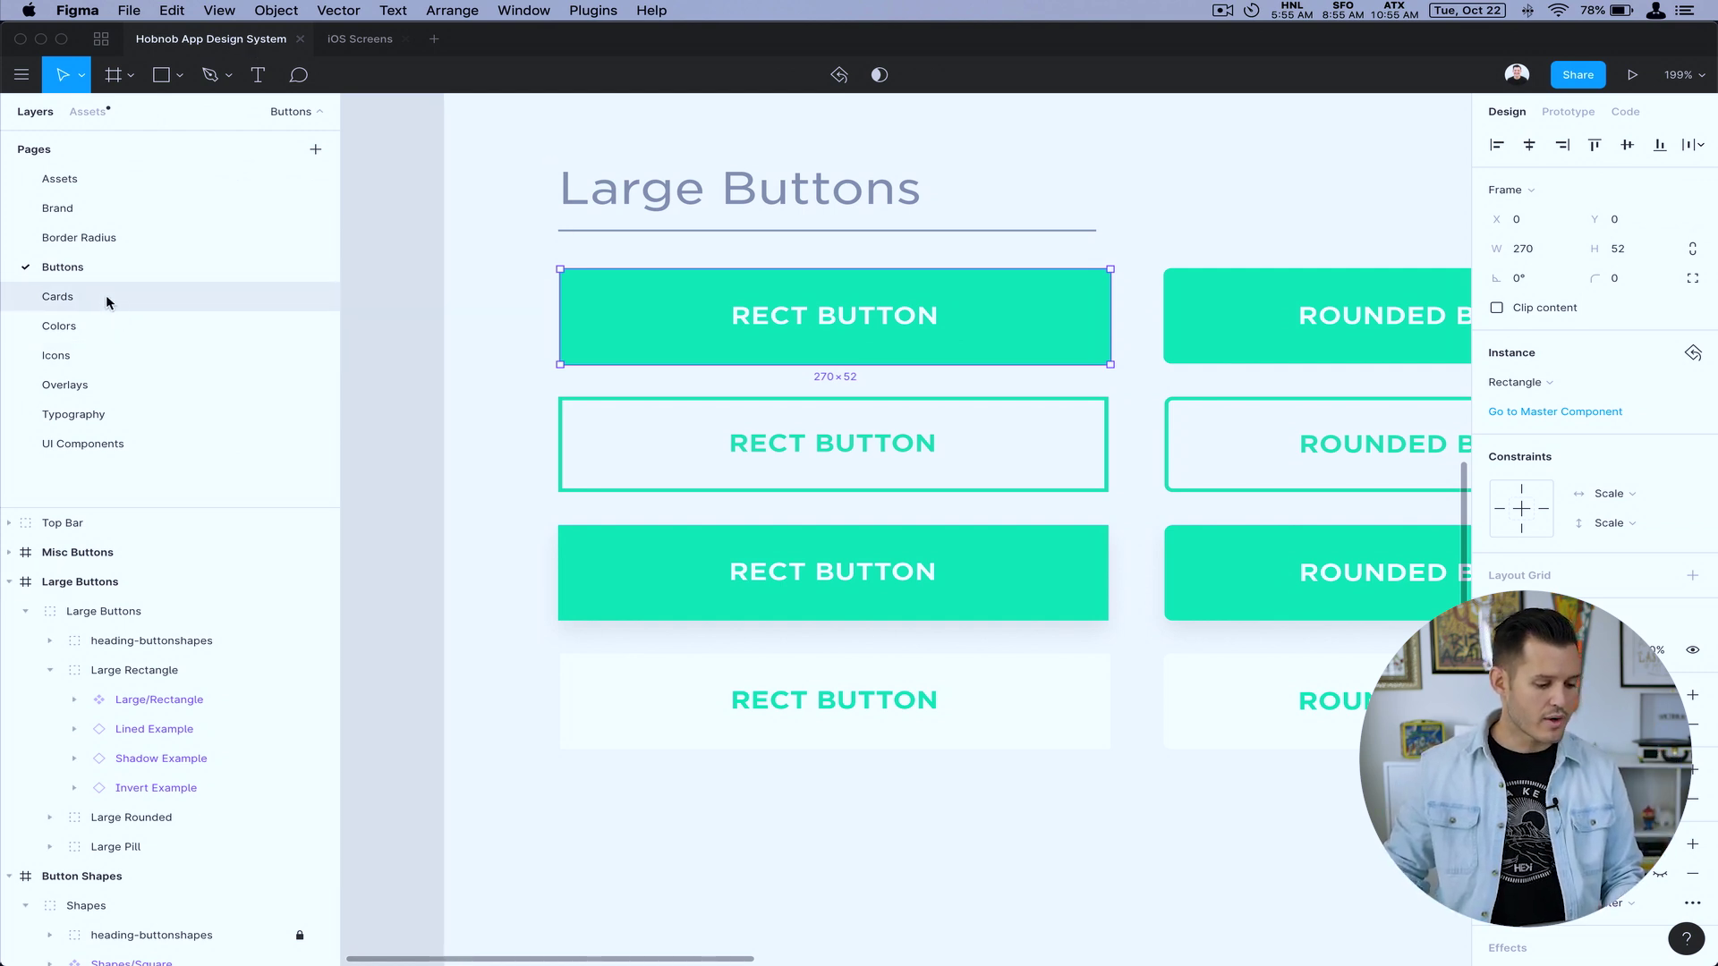
{"action": "left_click", "coordinate": [103, 324]}
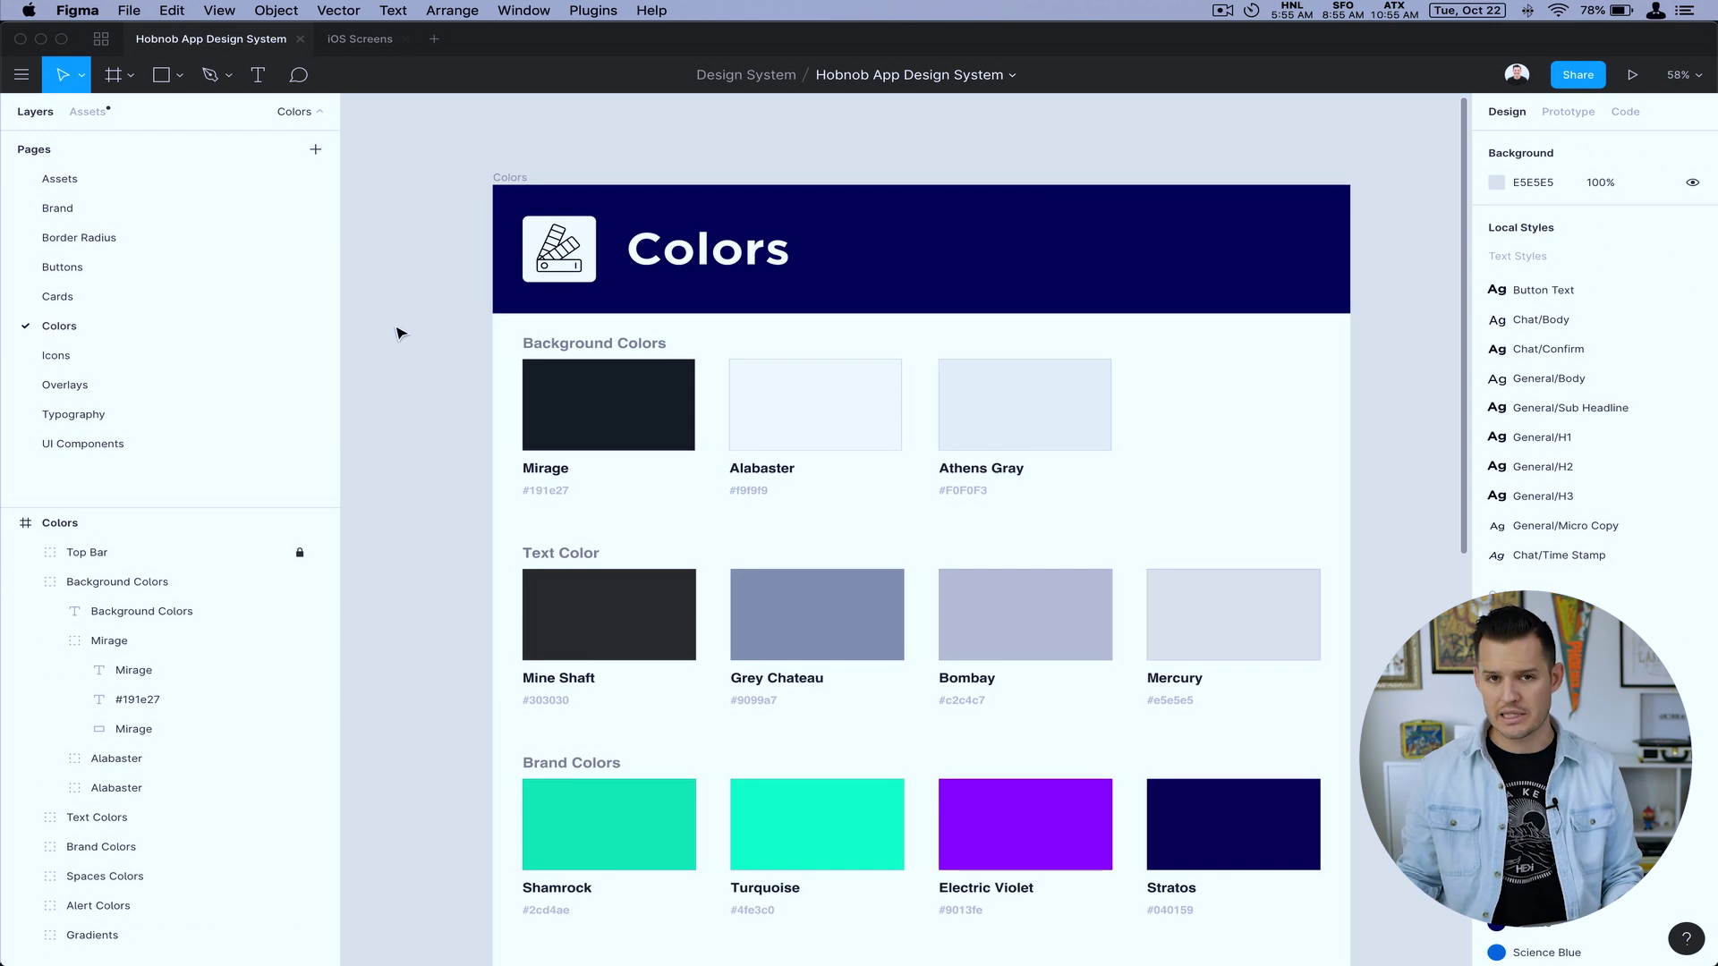
{"action": "left_click", "coordinate": [634, 388]}
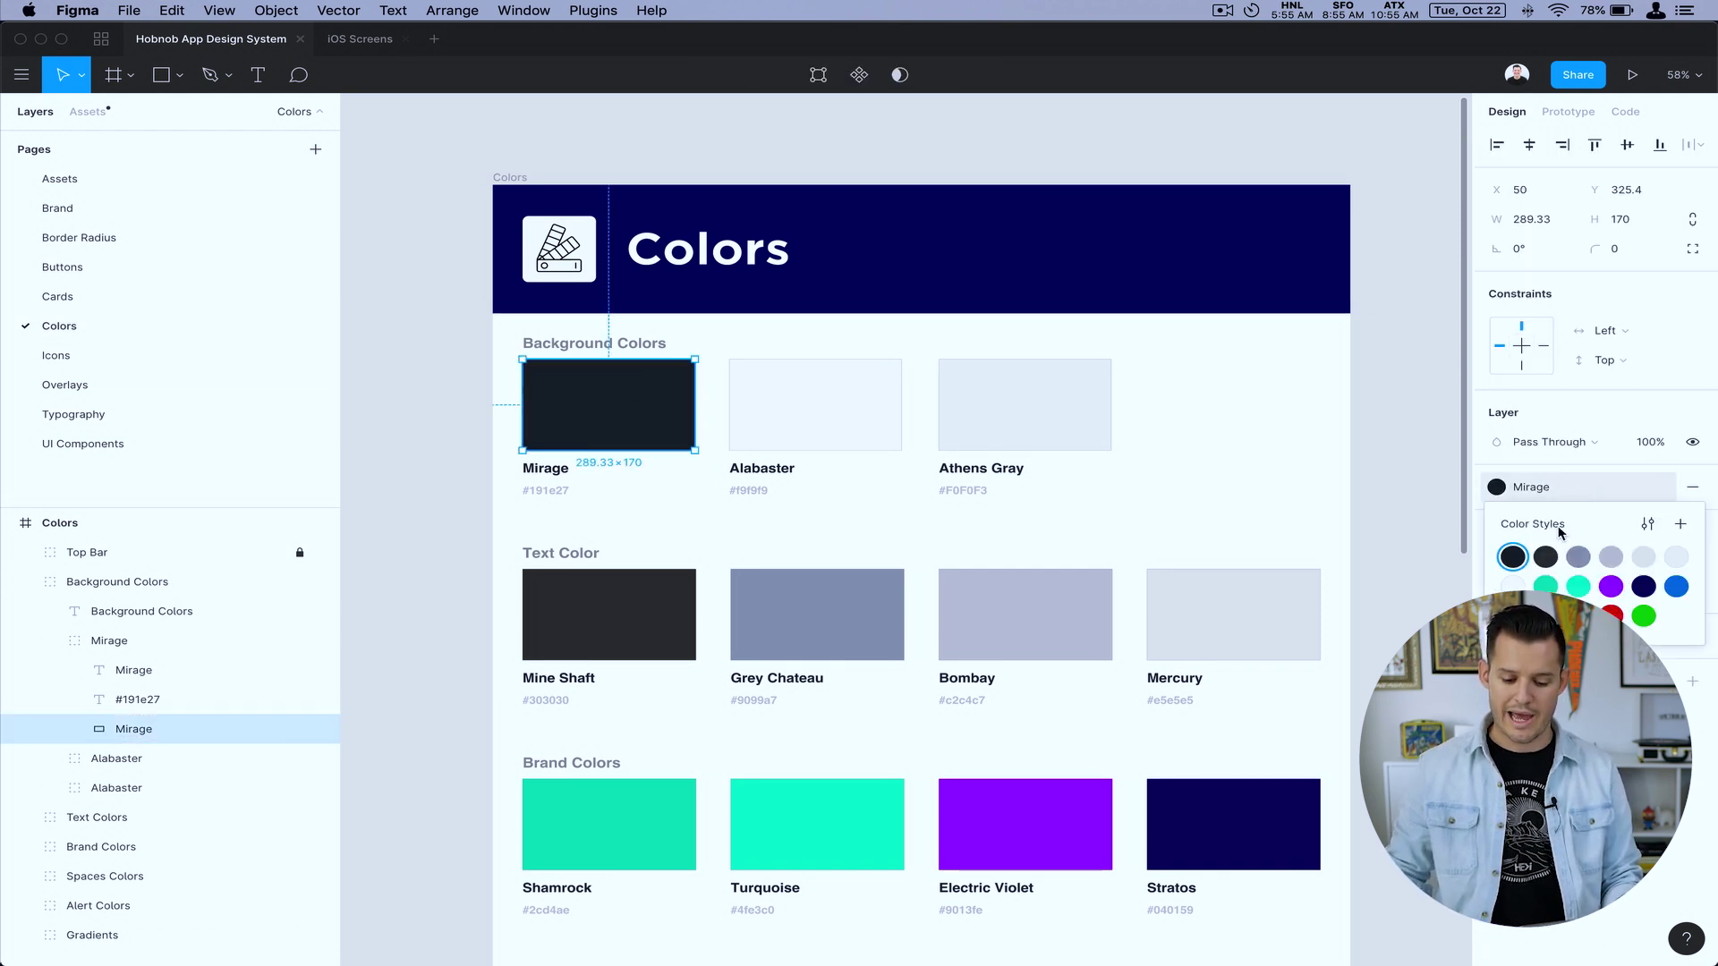
Add a text box about 99 × 25 px reading "text" above the pill button in the iOS Screens file and color it purple
{"action": "left_click", "coordinate": [359, 39]}
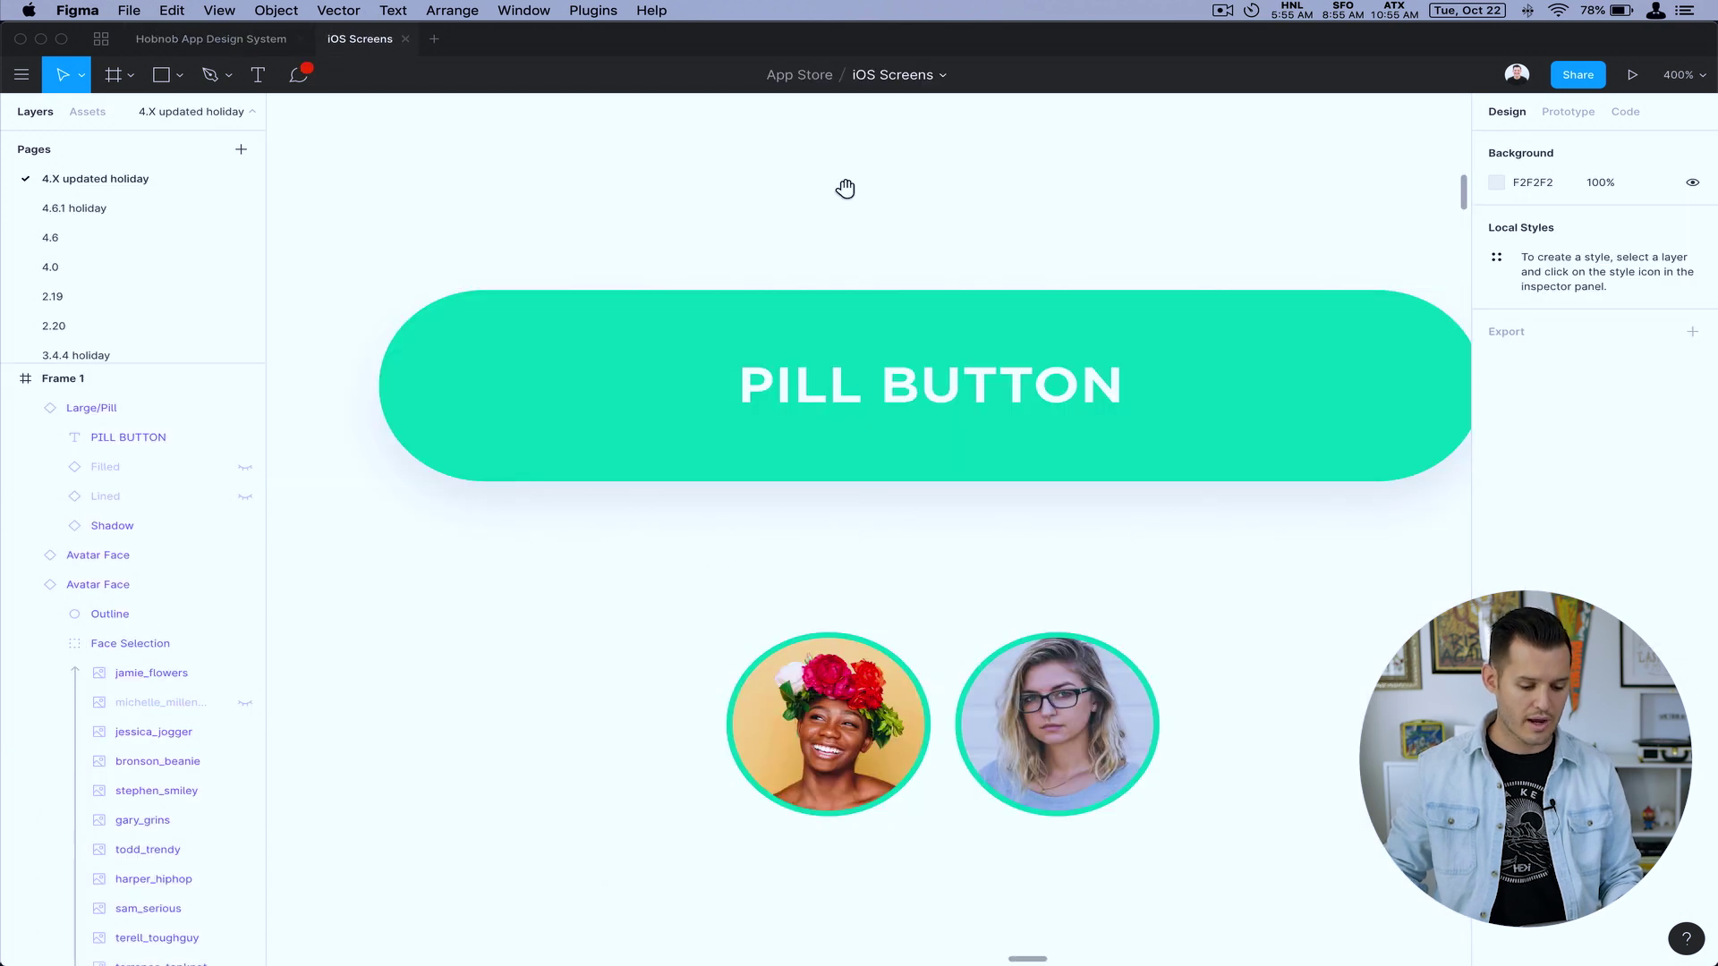
{"action": "scroll", "coordinate": [846, 188], "scroll_direction": "up", "scroll_amount": 2}
{"action": "key", "text": "t"}
{"action": "left_click_drag", "start_coordinate": [693, 204], "coordinate": [1037, 291]}
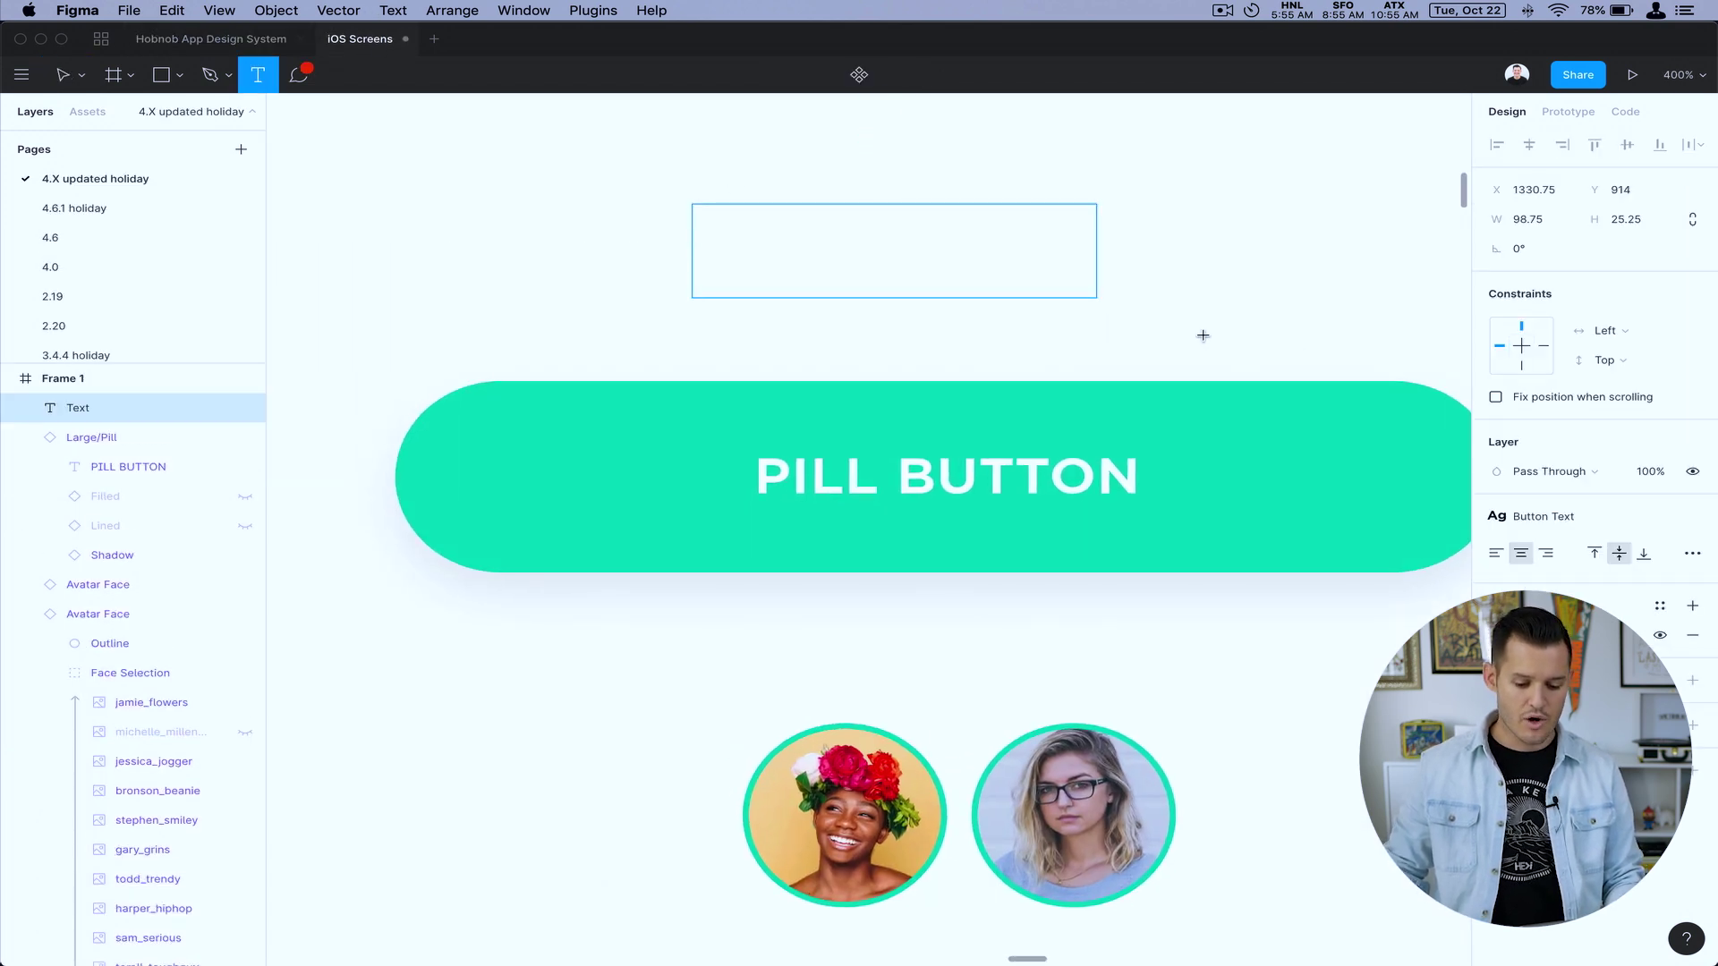
{"action": "key", "text": "super+a"}
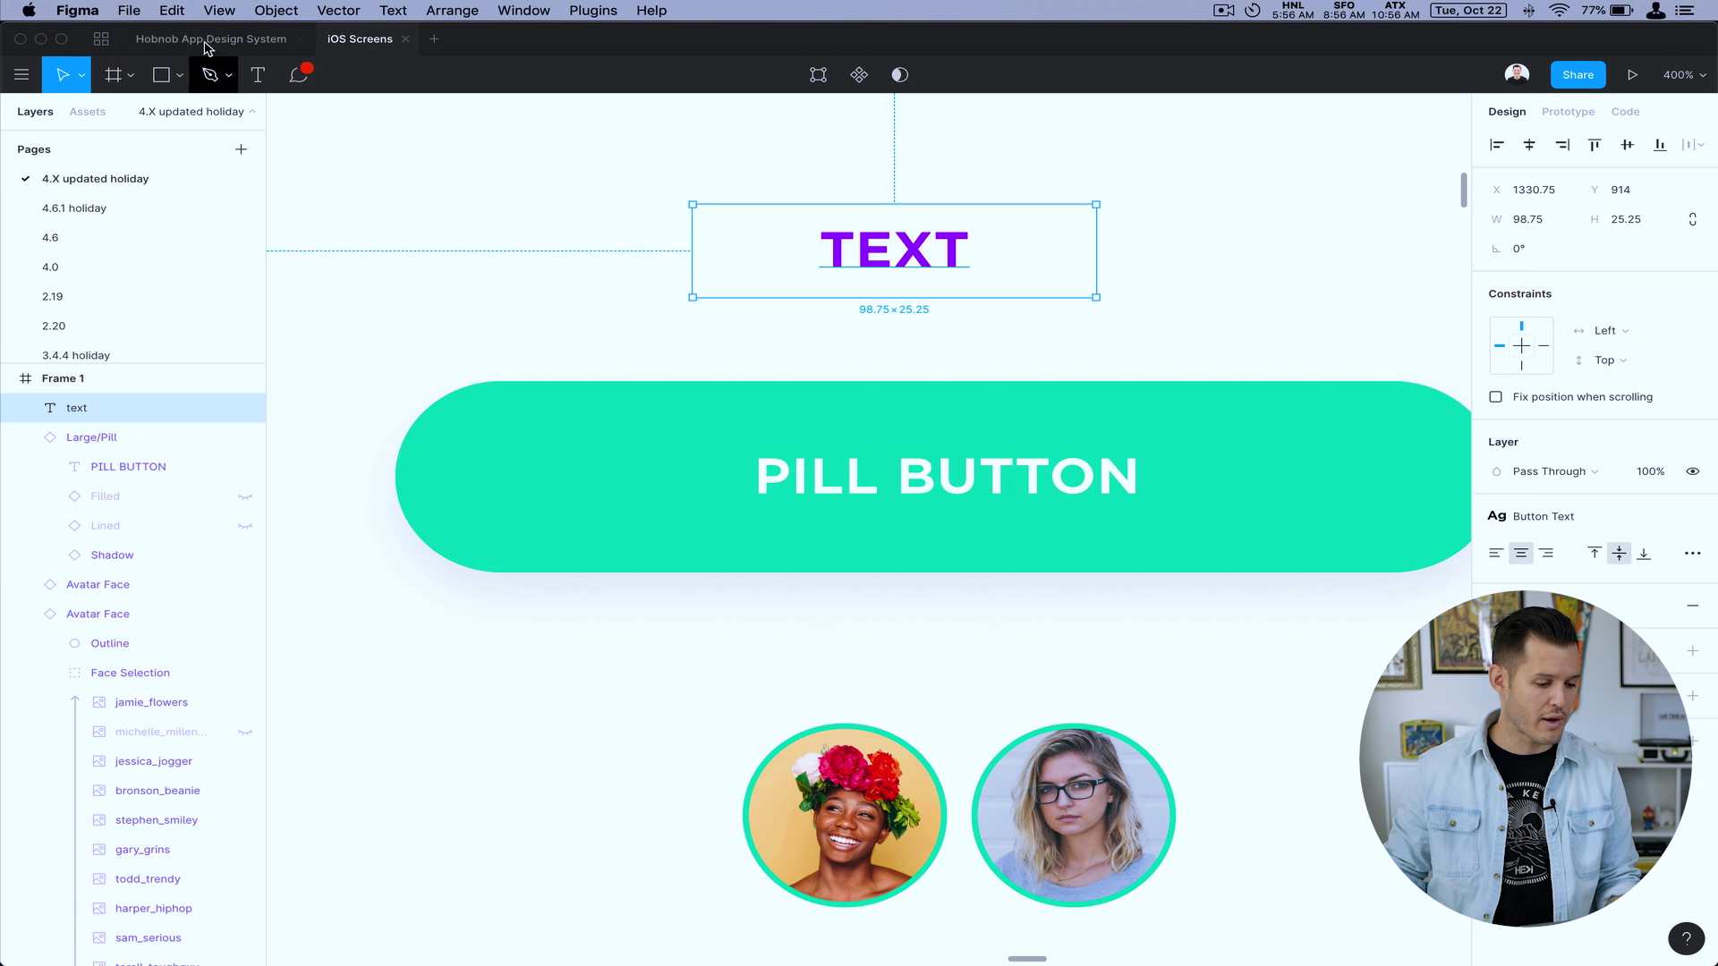
Return to the design system's Colors page and review the brand, spaces, alert and gradient swatches
{"action": "left_click", "coordinate": [204, 40]}
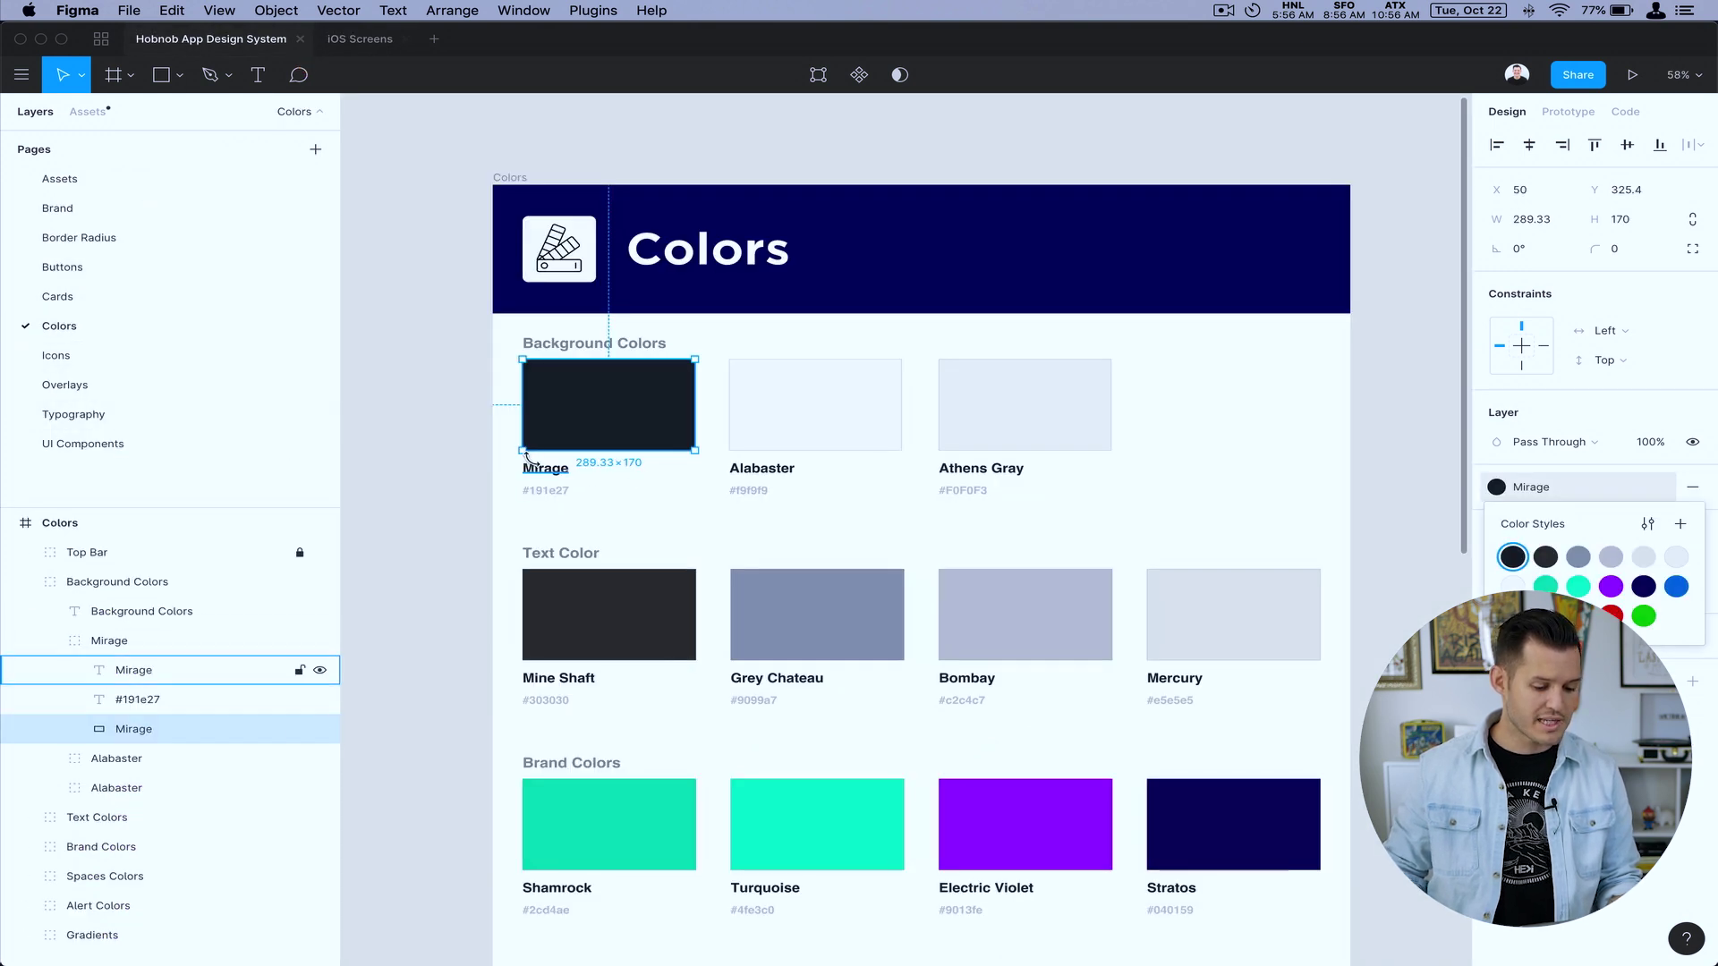
{"action": "left_click", "coordinate": [380, 570]}
{"action": "scroll", "coordinate": [456, 150], "scroll_direction": "down", "scroll_amount": 10}
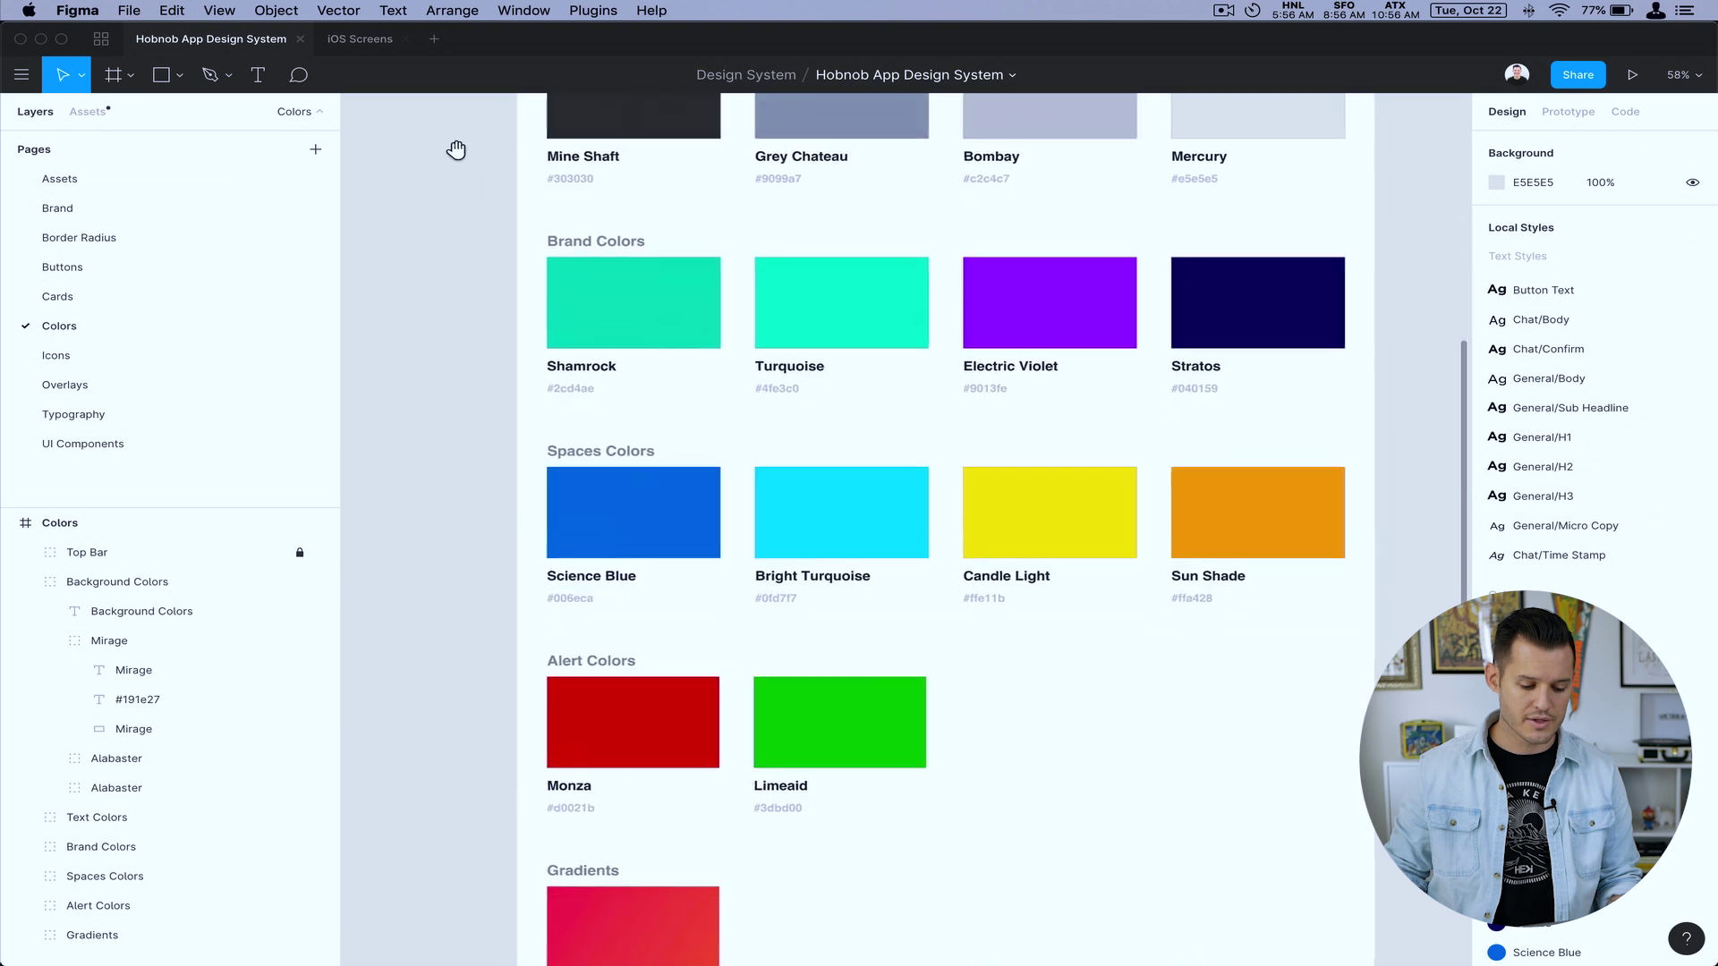
Review the Background Colors swatches at the start of the Colors page, including Mirage's hex value
{"action": "scroll", "coordinate": [499, 376], "scroll_direction": "up", "scroll_amount": 10}
{"action": "scroll", "coordinate": [525, 673], "scroll_direction": "right", "scroll_amount": 1}
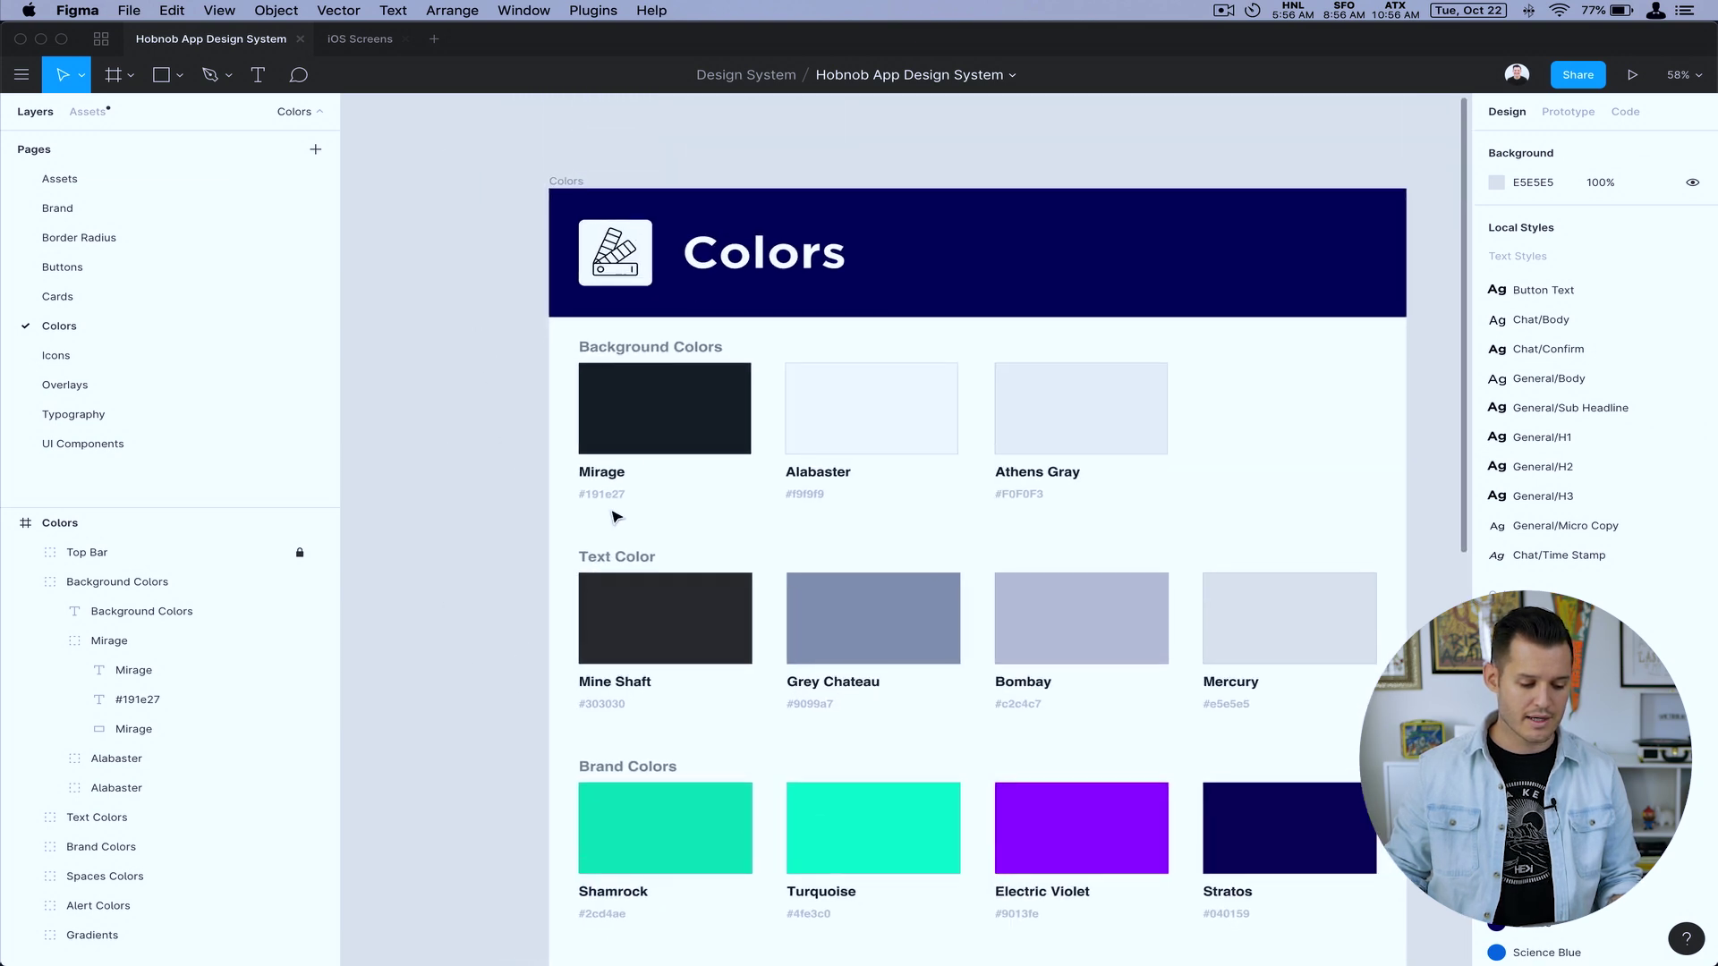
{"action": "left_click", "coordinate": [604, 498]}
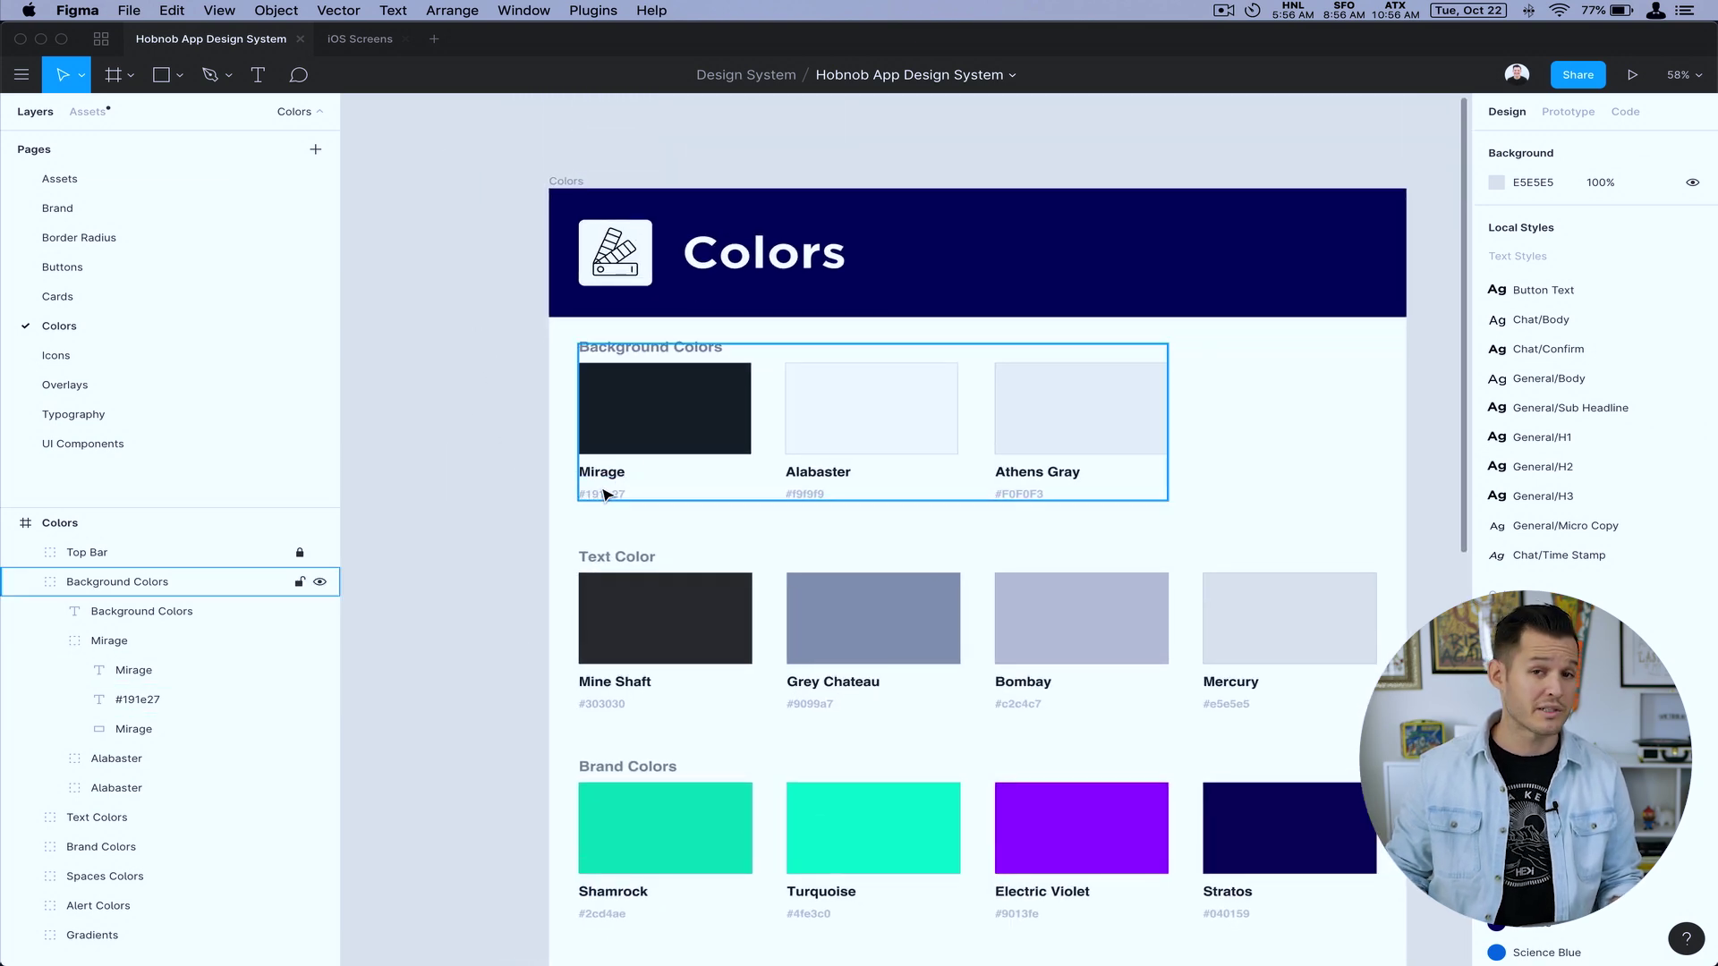
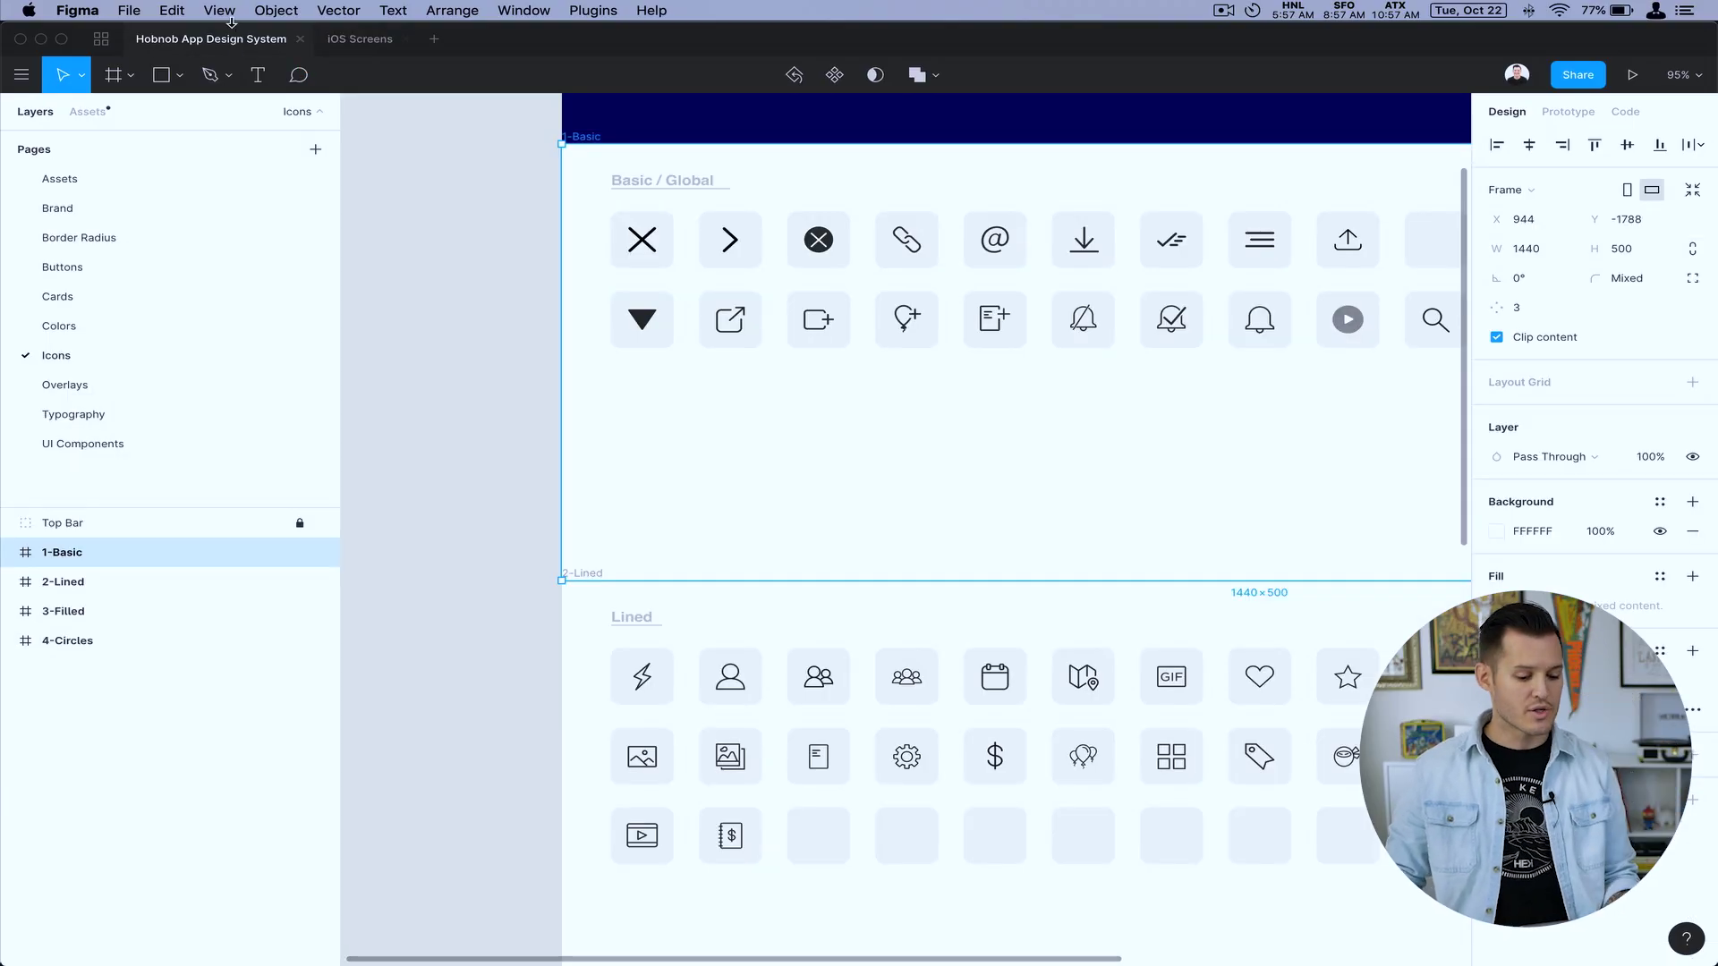
Inspect the Down Triangle and Activity Lined icon components on the Icons page, viewing the lined icons up close
{"action": "left_click", "coordinate": [648, 340]}
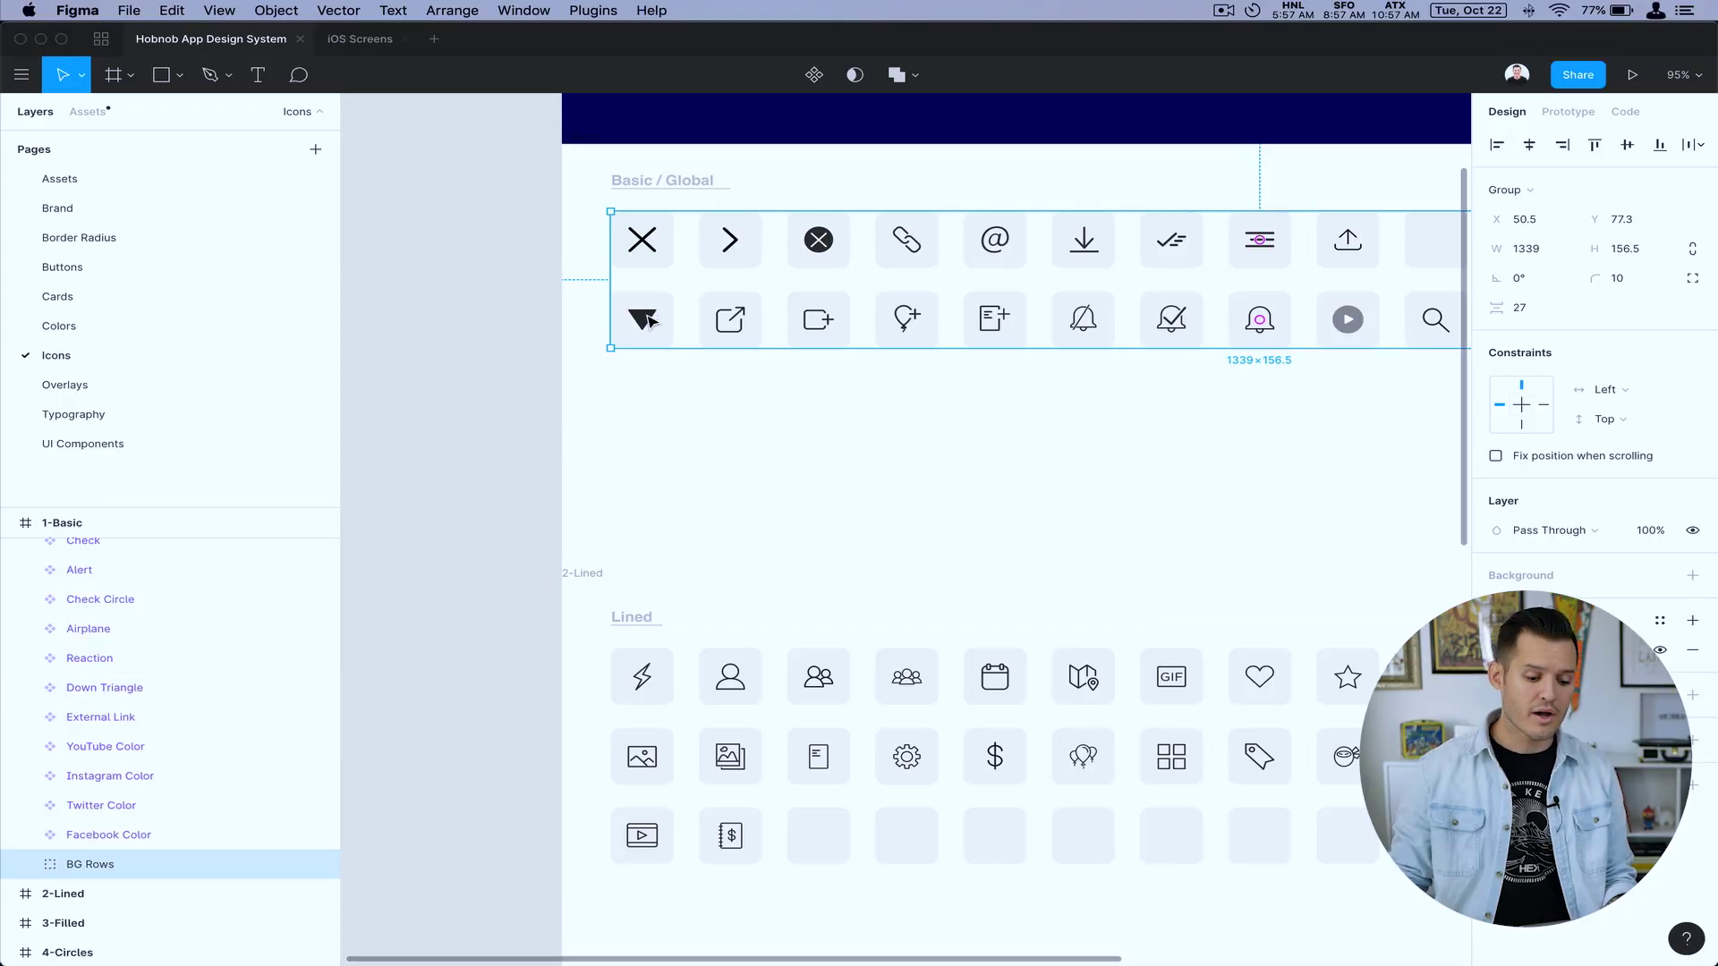
{"action": "double_click", "coordinate": [644, 319]}
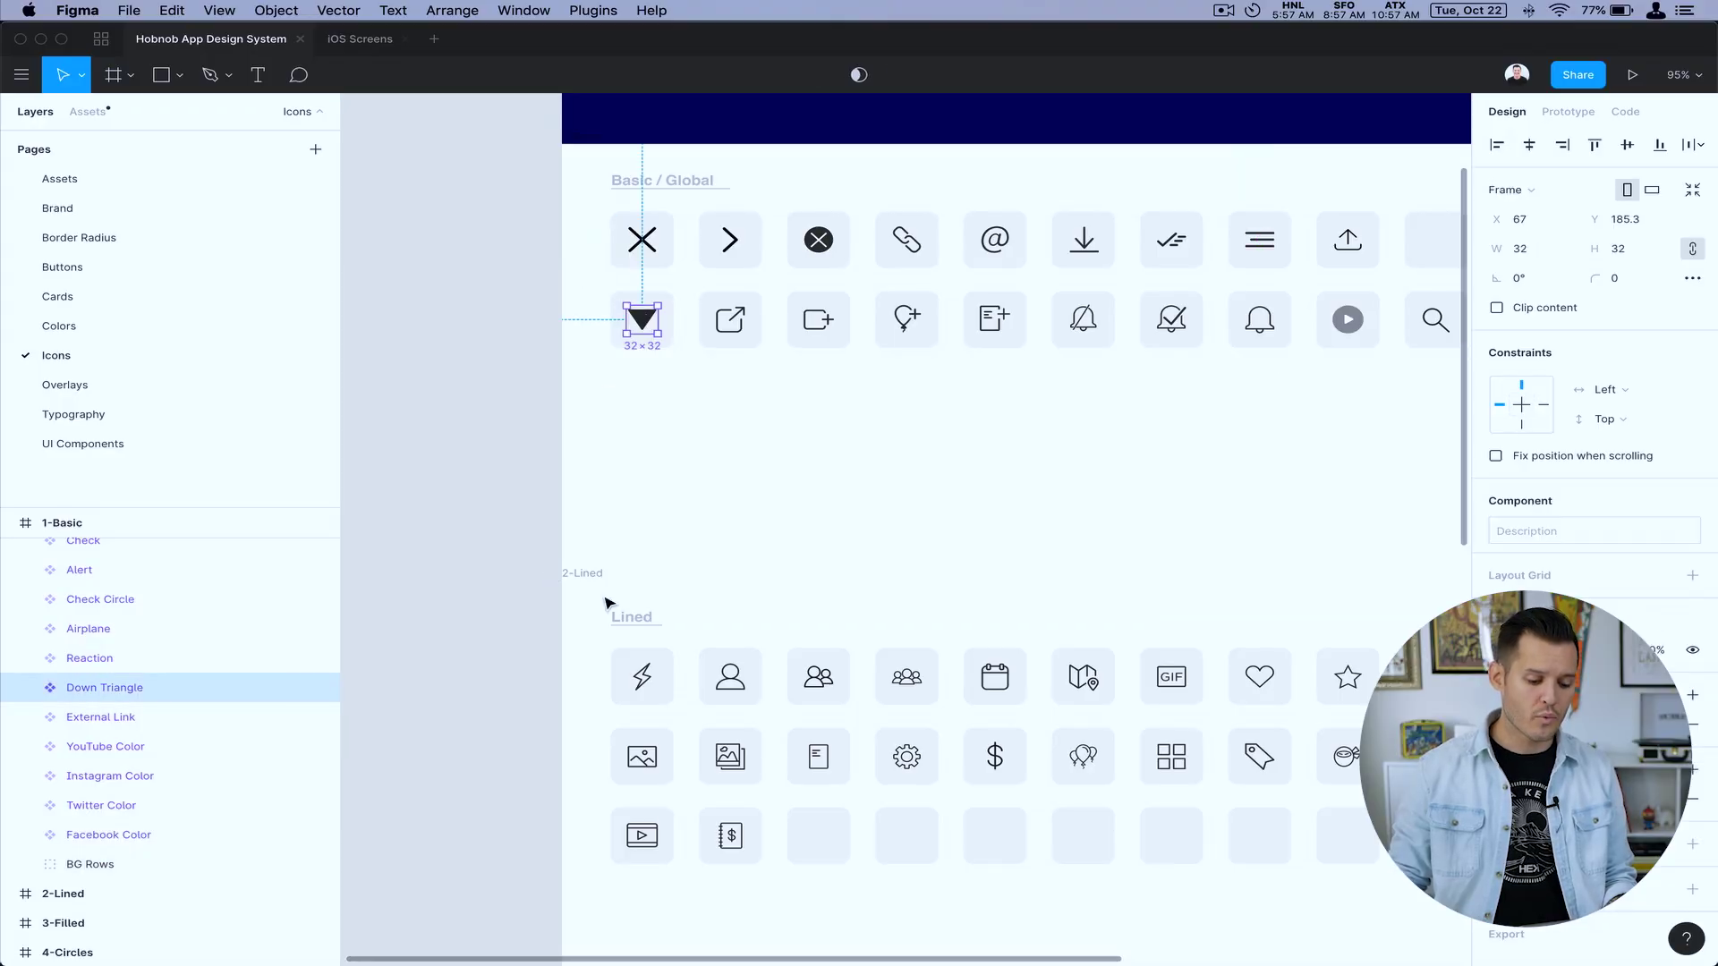
{"action": "left_click", "coordinate": [642, 677]}
{"action": "key", "text": "shift+2"}
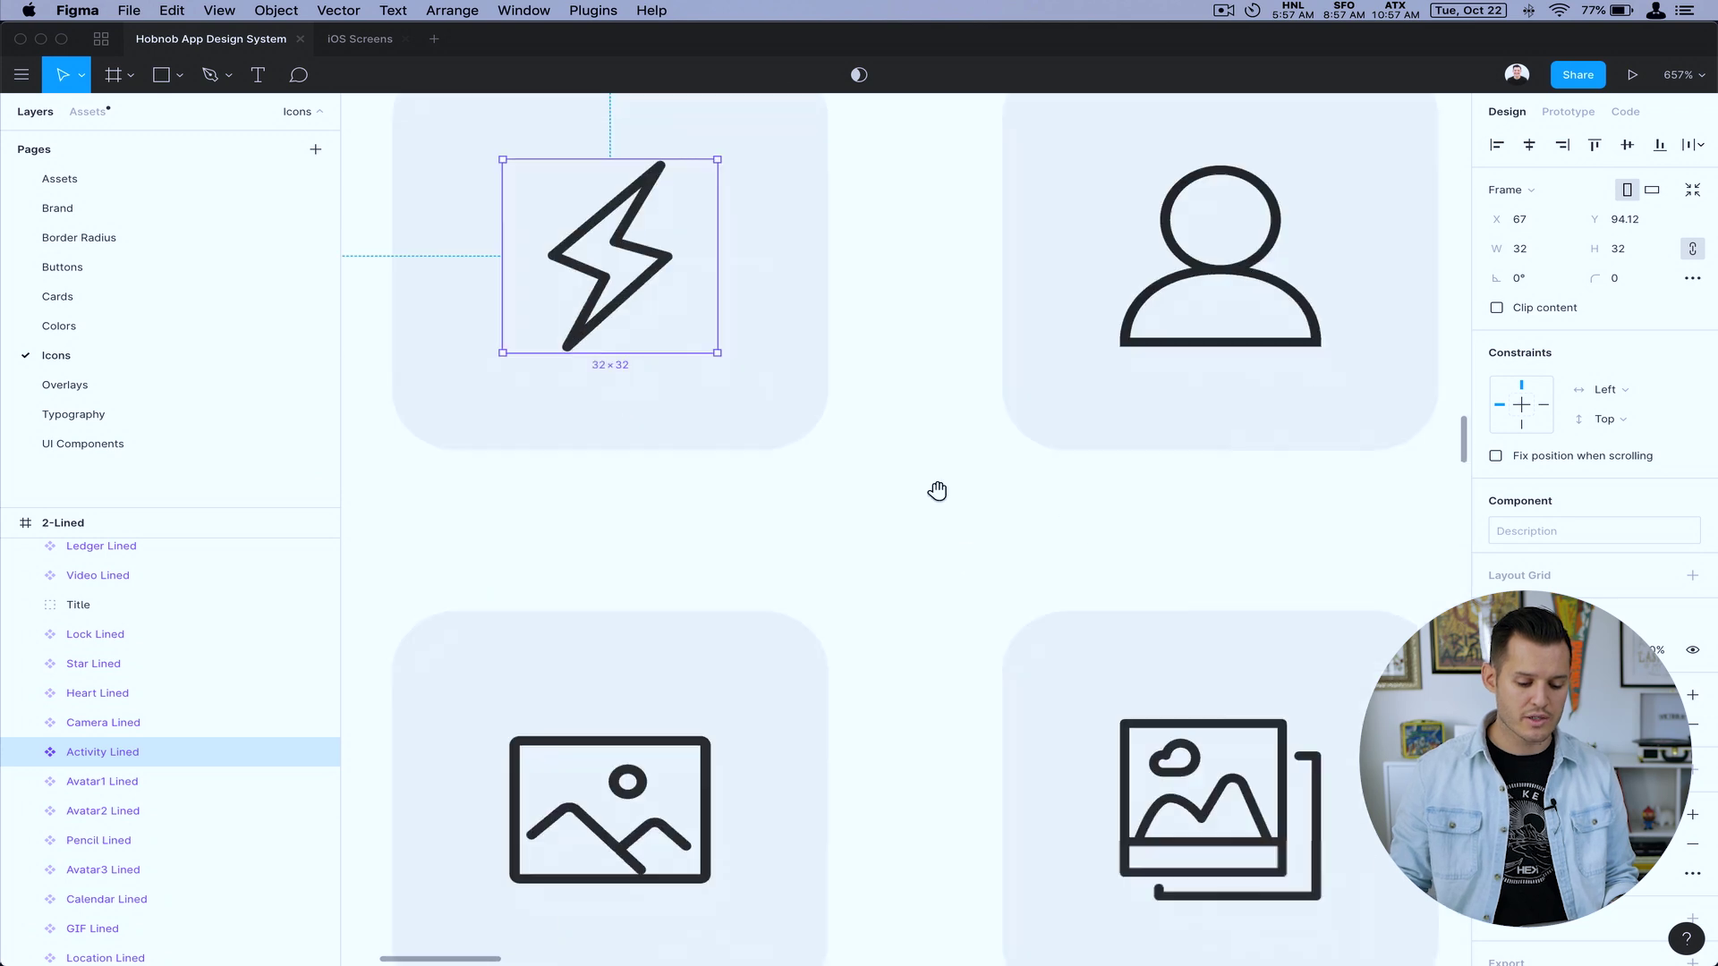
{"action": "scroll", "coordinate": [936, 491], "scroll_direction": "down", "scroll_amount": 5}
{"action": "scroll", "coordinate": [936, 491], "scroll_direction": "right", "scroll_amount": 3}
{"action": "left_click_drag", "start_coordinate": [922, 477], "coordinate": [928, 567]}
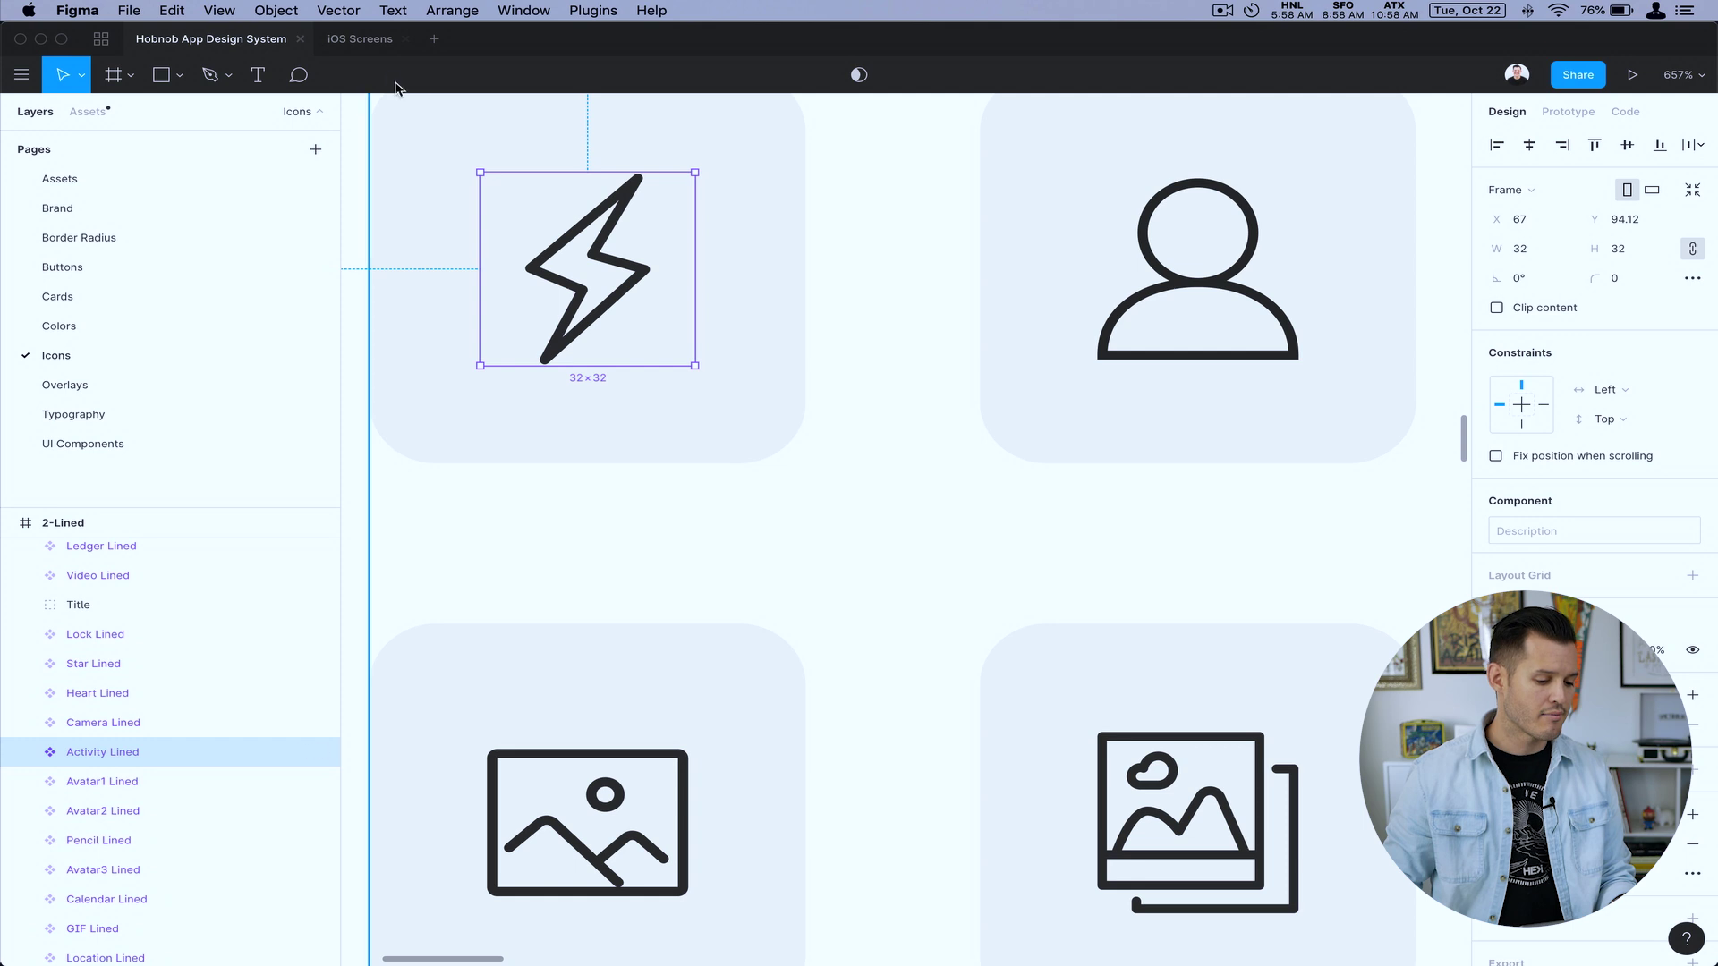
Open the design system's UI Components page and review its keyboards, bars, cells, input fields, switches and notifications
{"action": "left_click", "coordinate": [358, 40]}
{"action": "left_click", "coordinate": [245, 40]}
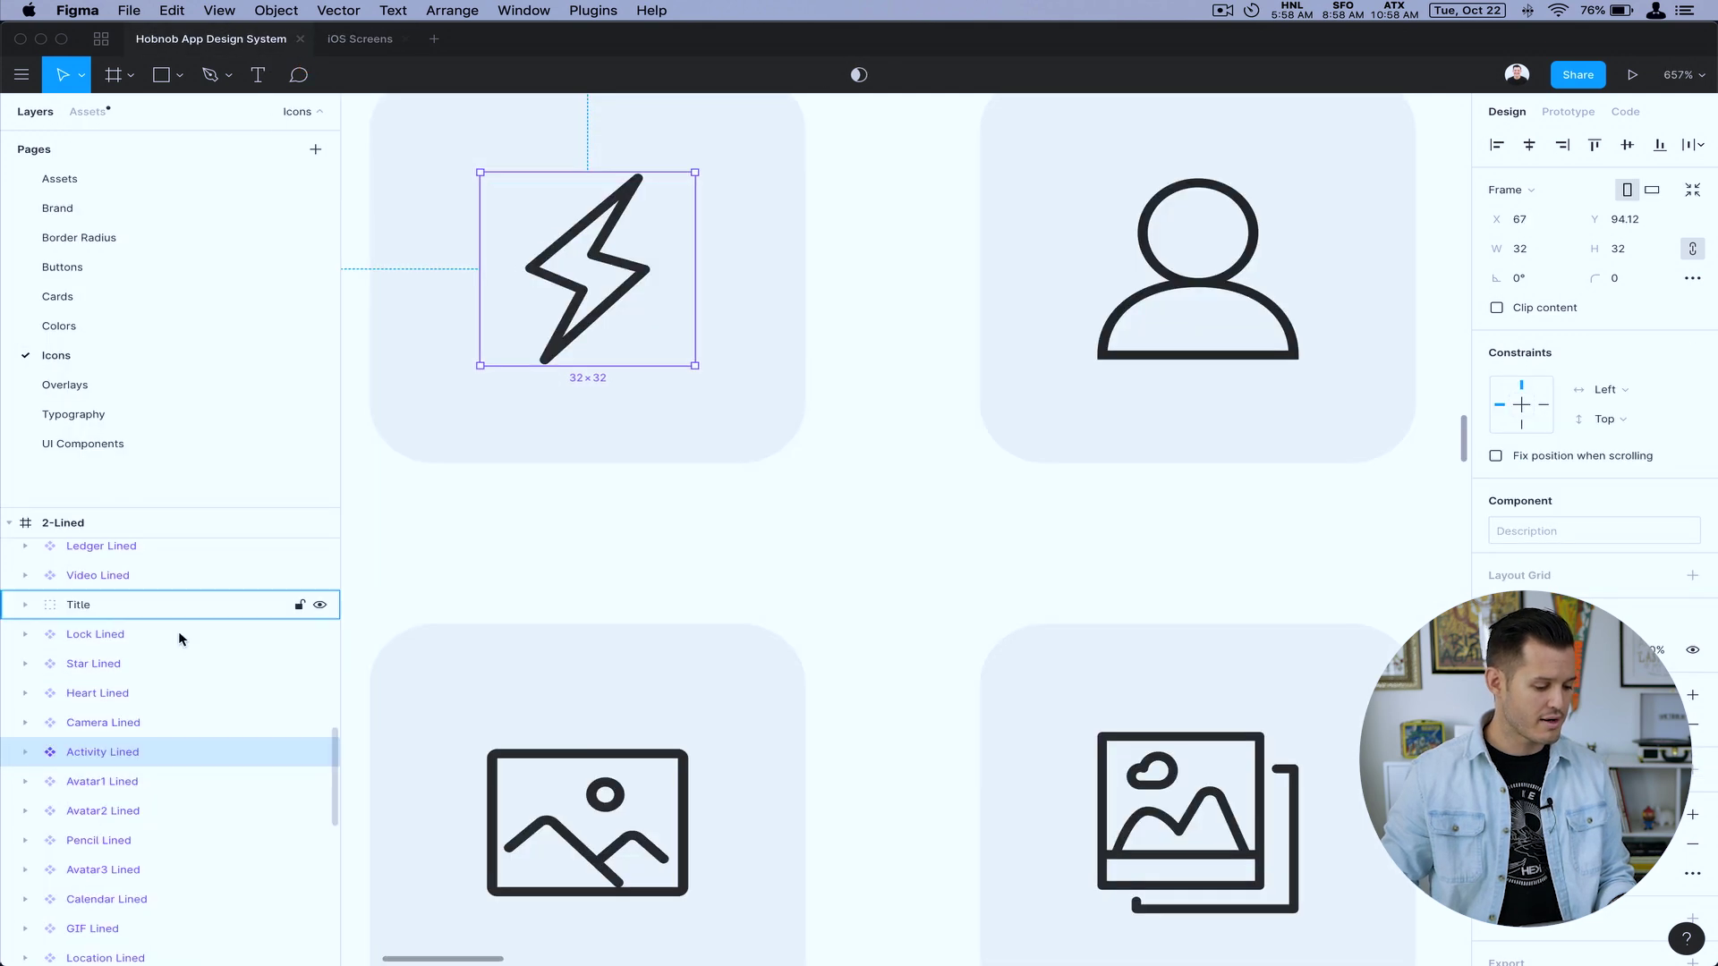
{"action": "left_click", "coordinate": [99, 445]}
{"action": "left_click_drag", "start_coordinate": [544, 234], "coordinate": [579, 746]}
{"action": "scroll", "coordinate": [579, 746], "scroll_direction": "up", "scroll_amount": 15}
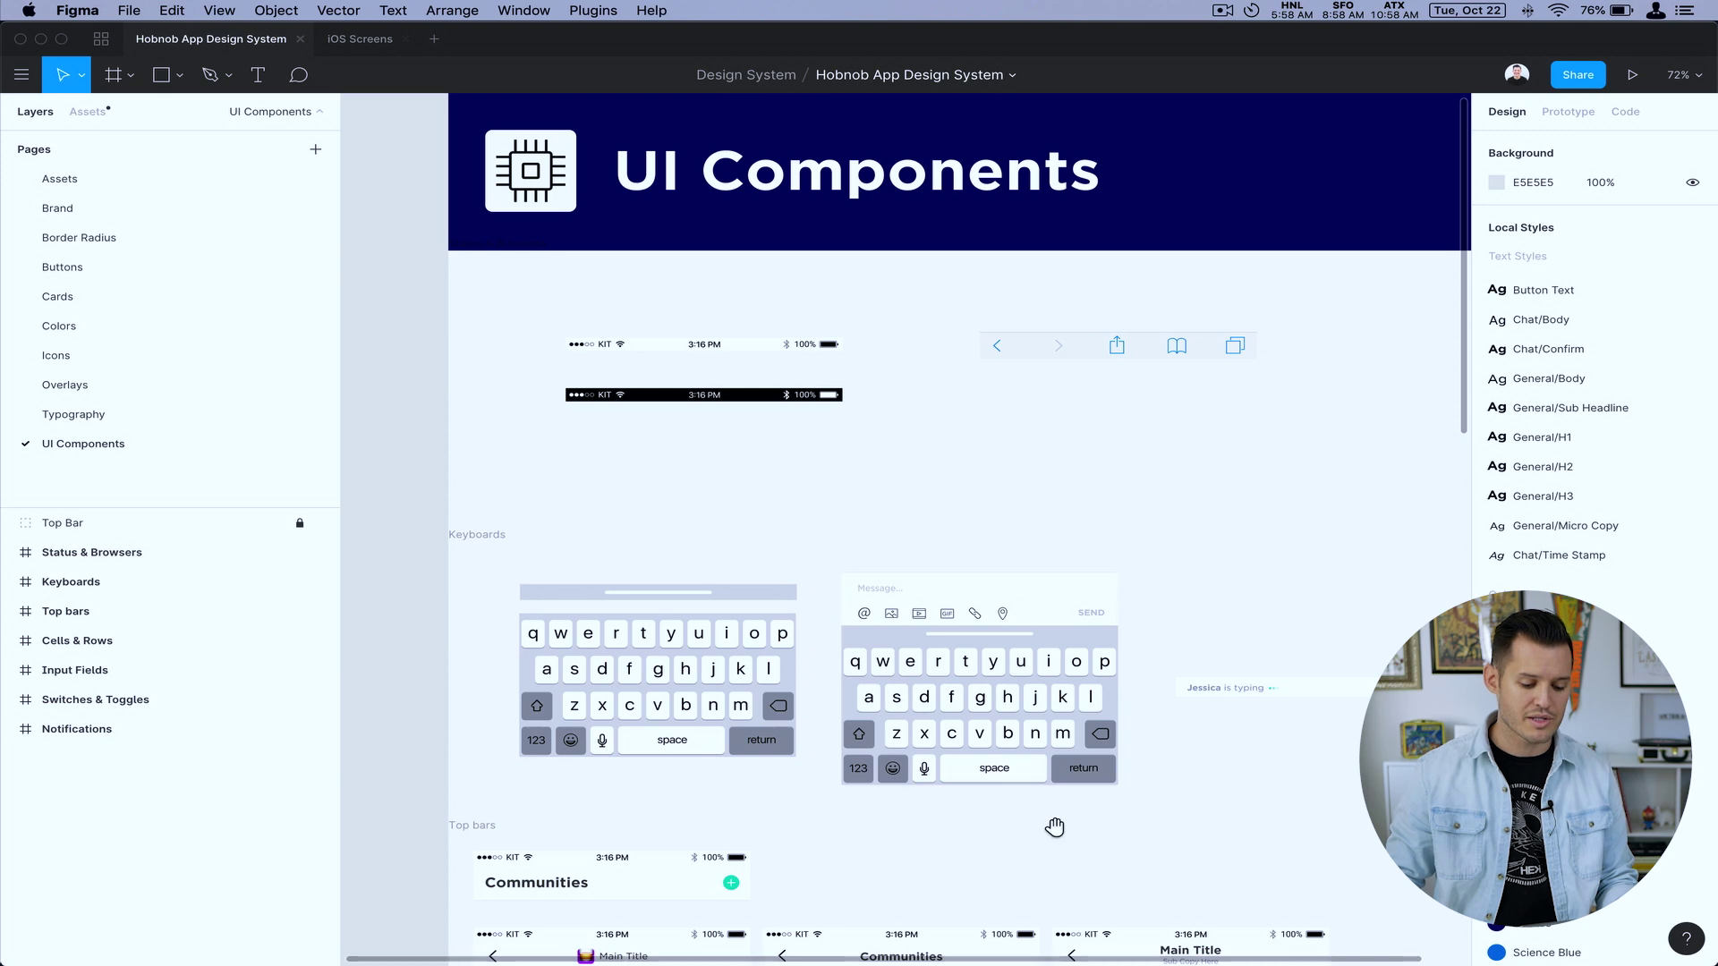
{"action": "scroll", "coordinate": [1054, 827], "scroll_direction": "down", "scroll_amount": 10}
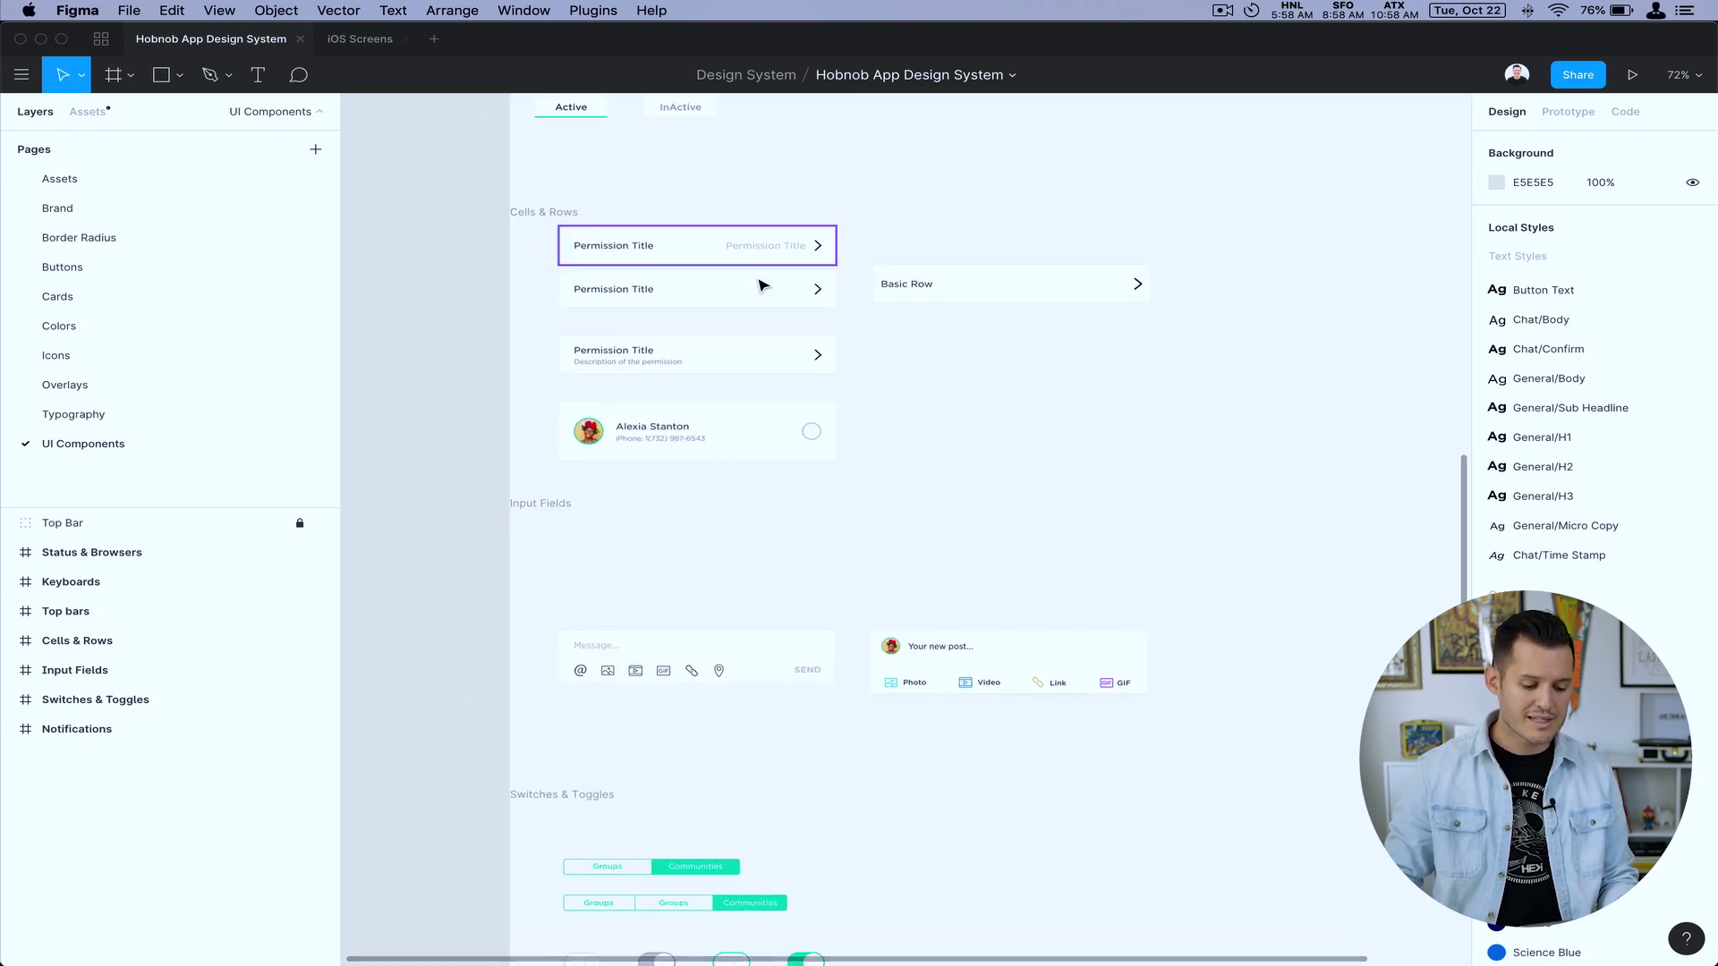
{"action": "left_click_drag", "start_coordinate": [989, 550], "coordinate": [970, 240]}
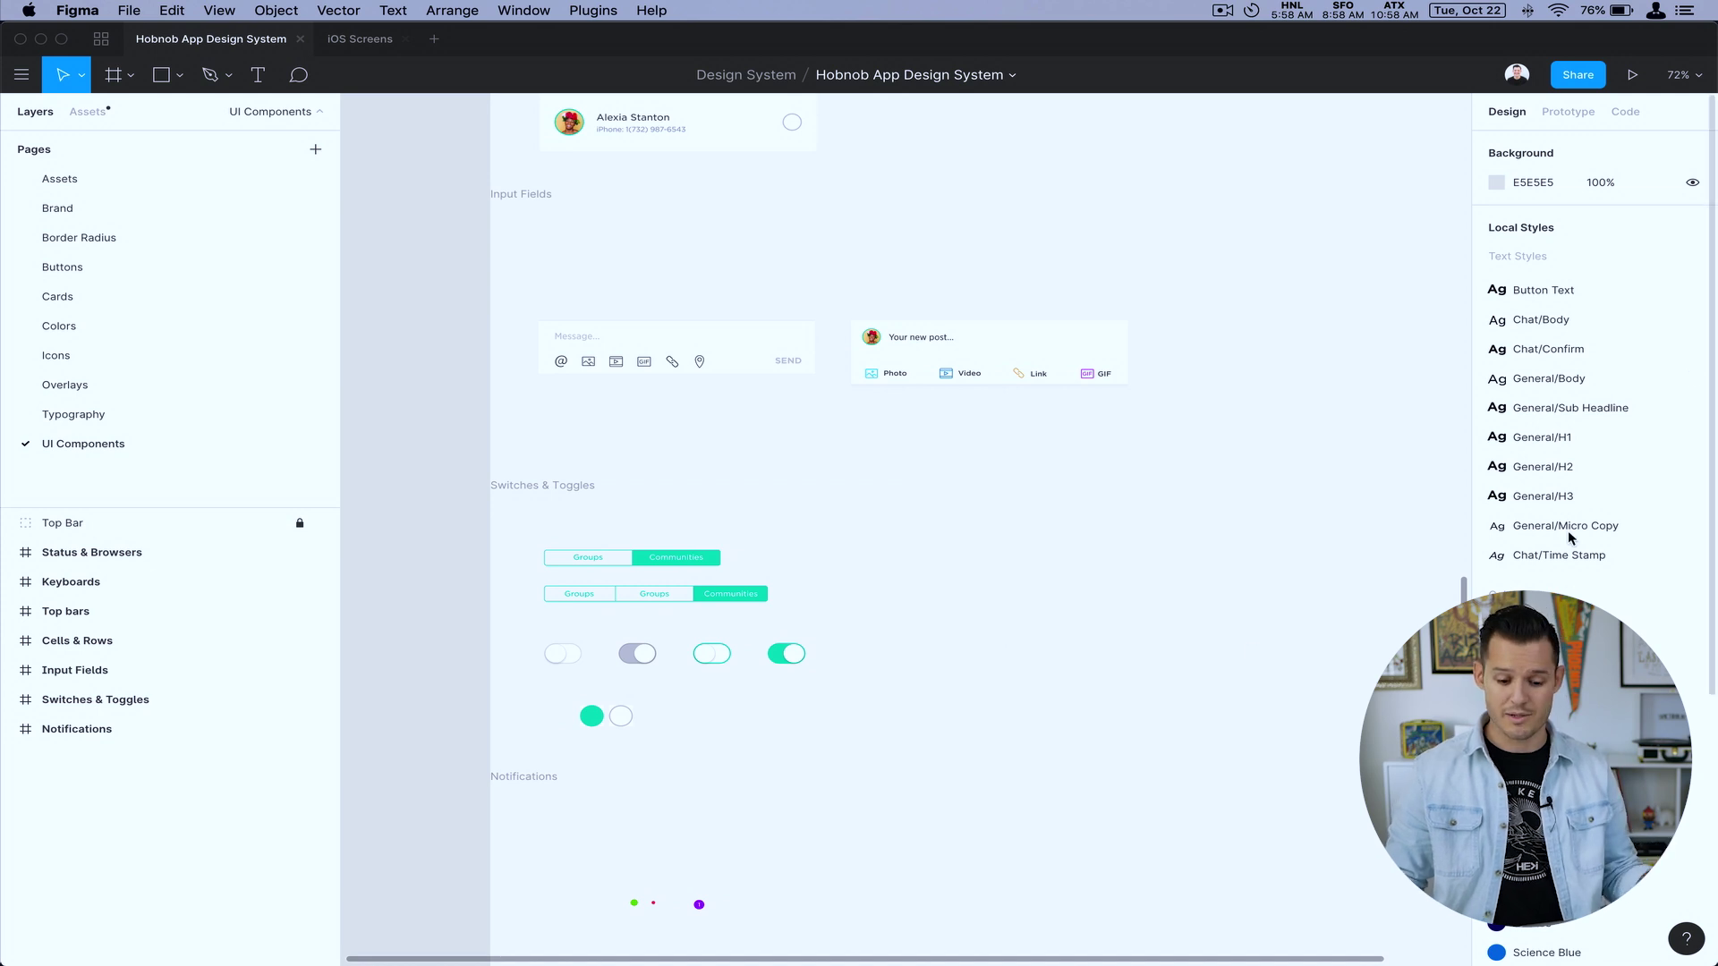
Review the design system's local text styles and color styles
{"action": "scroll", "coordinate": [1567, 368], "scroll_direction": "down", "scroll_amount": 5}
{"action": "scroll", "coordinate": [1602, 430], "scroll_direction": "up", "scroll_amount": 5}
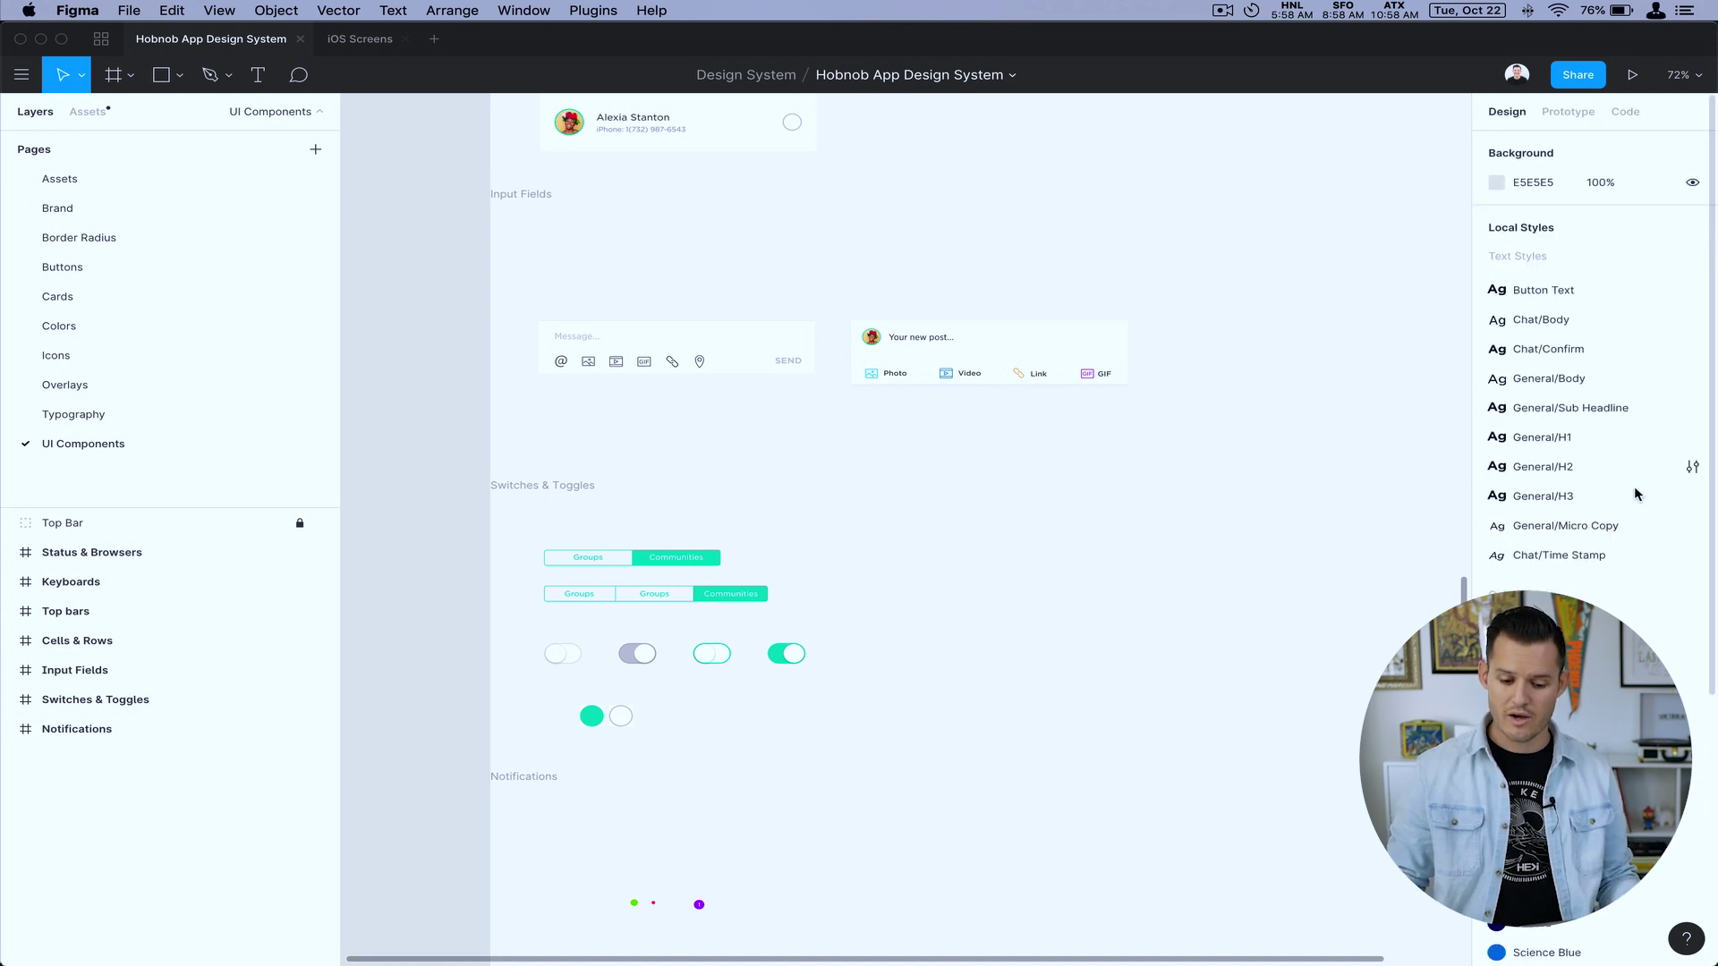
{"action": "scroll", "coordinate": [1565, 516], "scroll_direction": "down", "scroll_amount": 1}
{"action": "scroll", "coordinate": [1565, 337], "scroll_direction": "up", "scroll_amount": 1}
{"action": "scroll", "coordinate": [1565, 491], "scroll_direction": "down", "scroll_amount": 4}
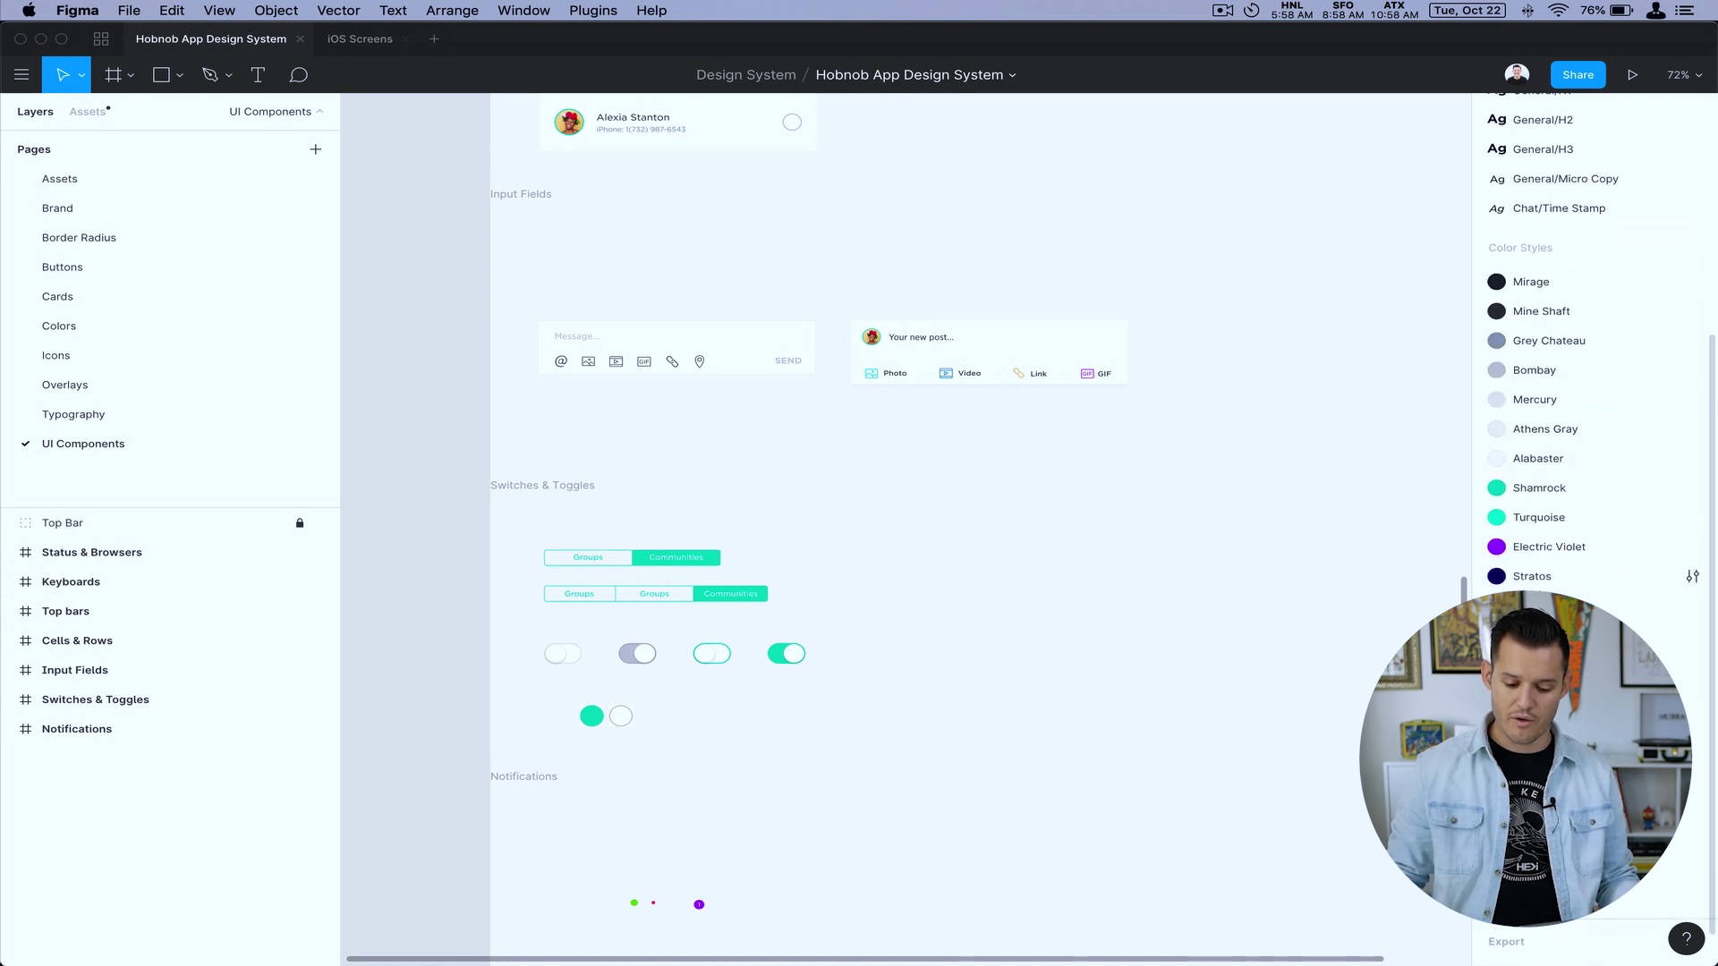
{"action": "scroll", "coordinate": [1593, 403], "scroll_direction": "down", "scroll_amount": 2}
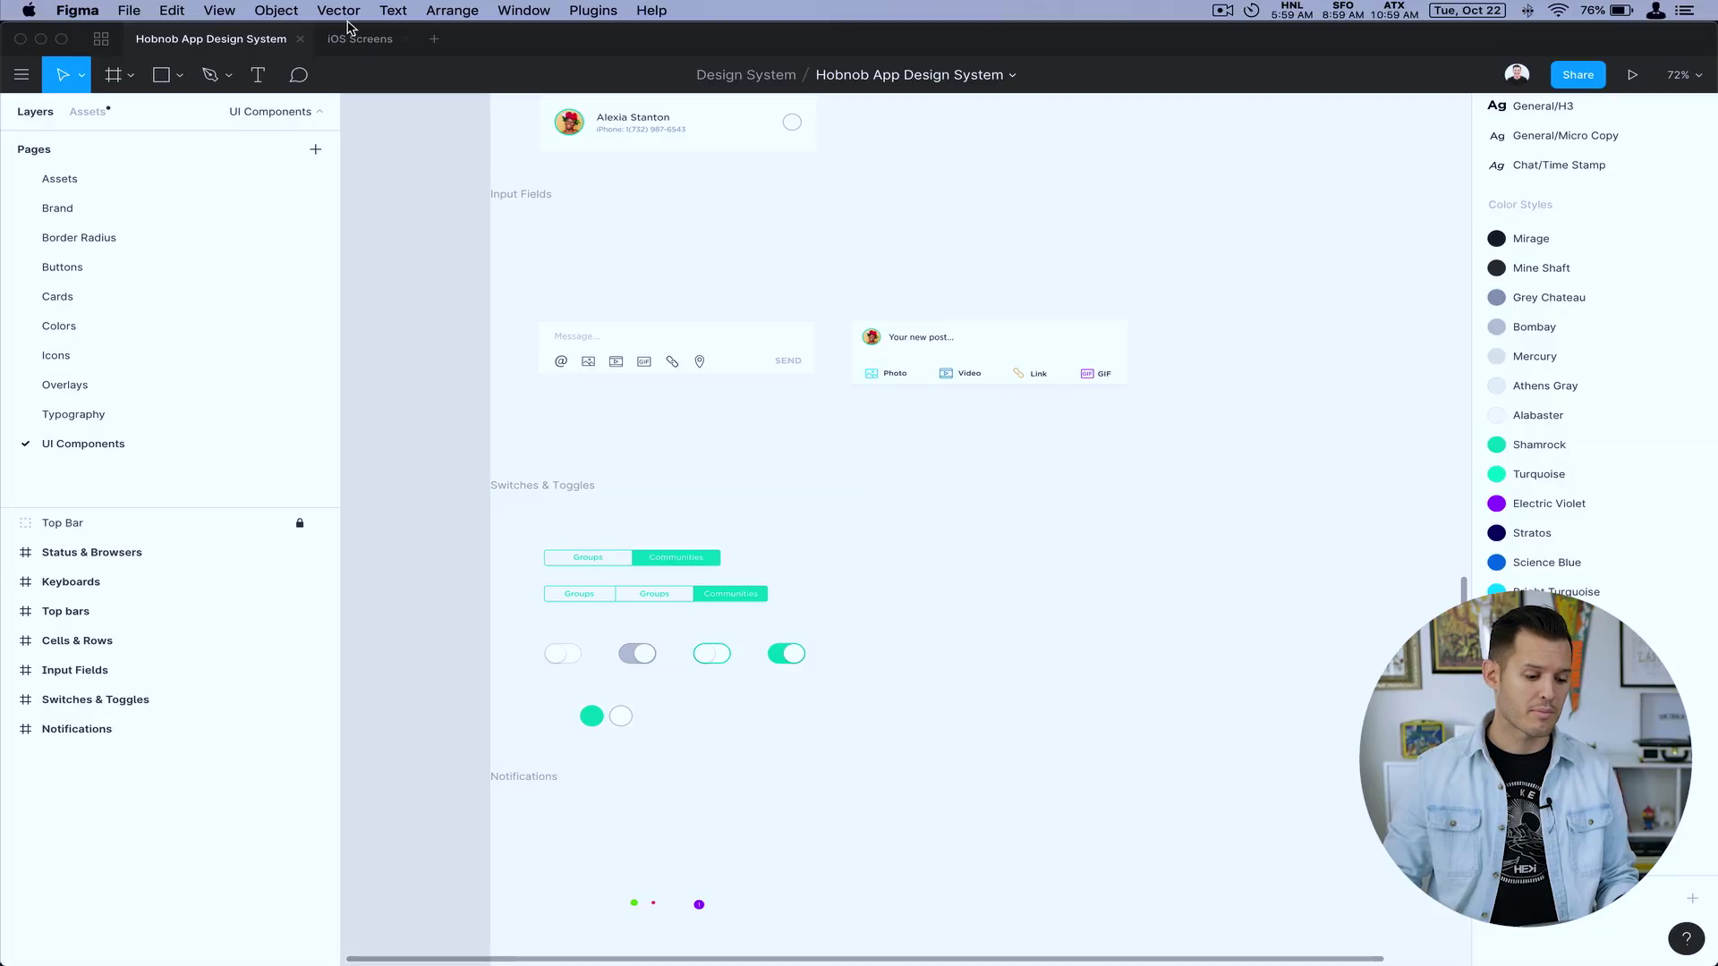
Draw a rectangle about 123 × 70 px in the empty area above the purple text in the iOS Screens file
{"action": "left_click", "coordinate": [353, 38]}
{"action": "left_click", "coordinate": [1124, 261]}
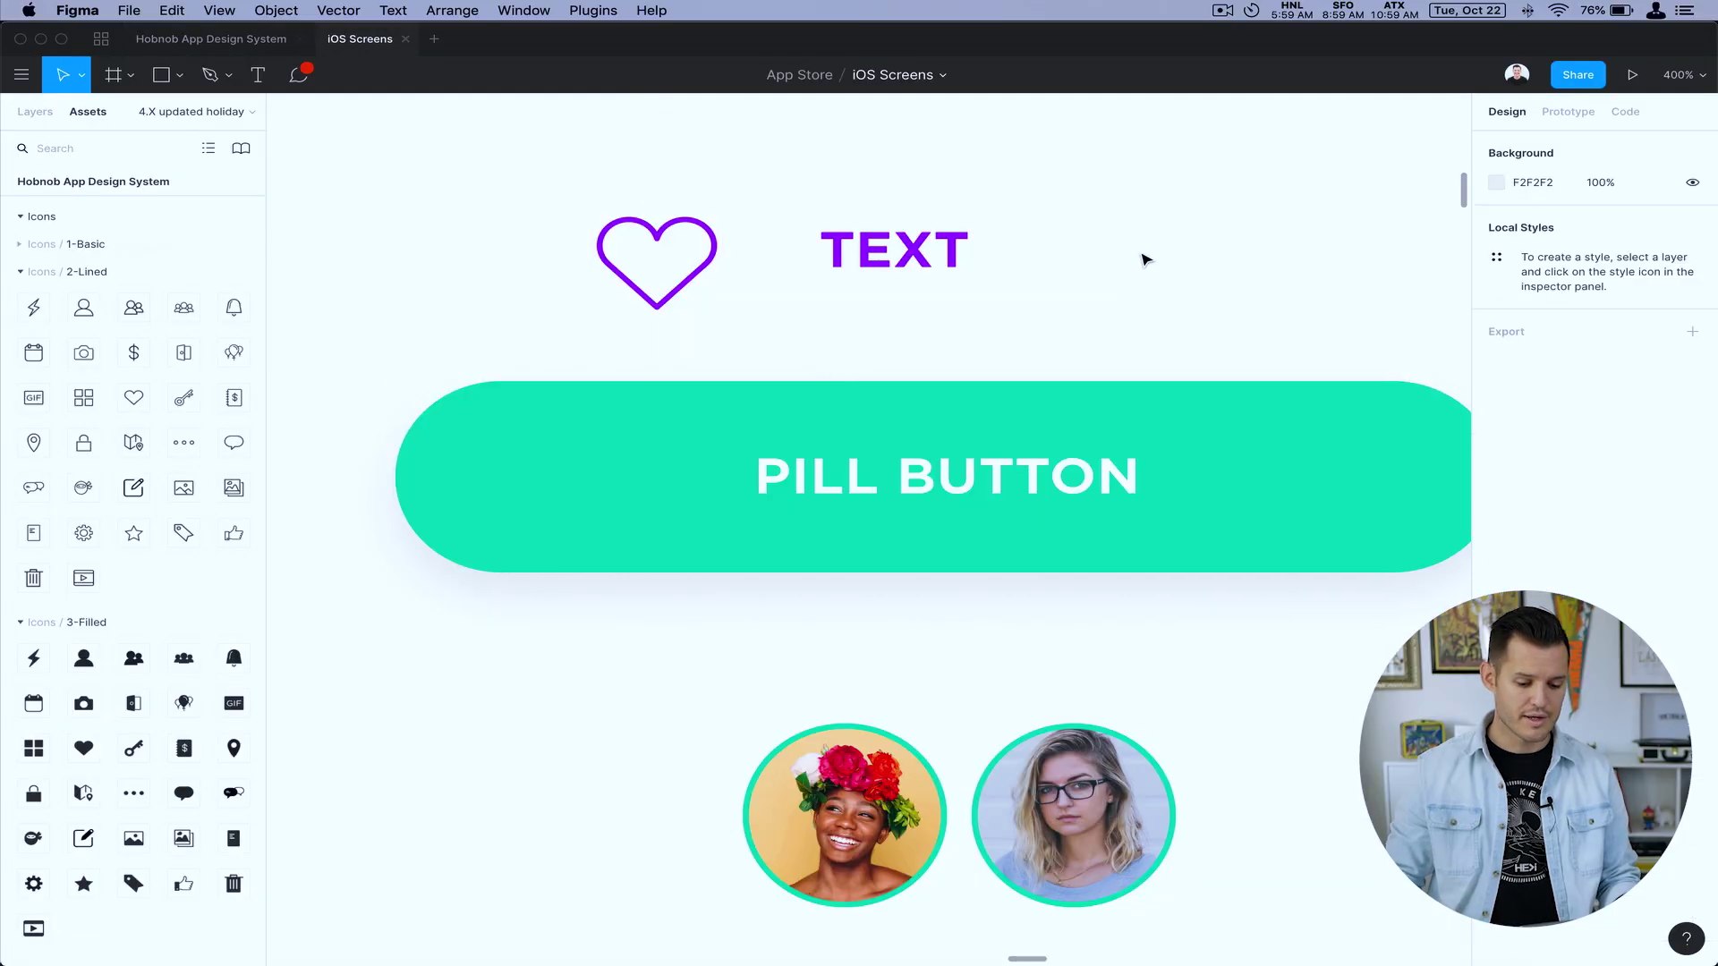
{"action": "scroll", "coordinate": [614, 709], "scroll_direction": "up", "scroll_amount": 5}
{"action": "key", "text": "r"}
{"action": "left_click_drag", "start_coordinate": [611, 365], "coordinate": [1116, 623]}
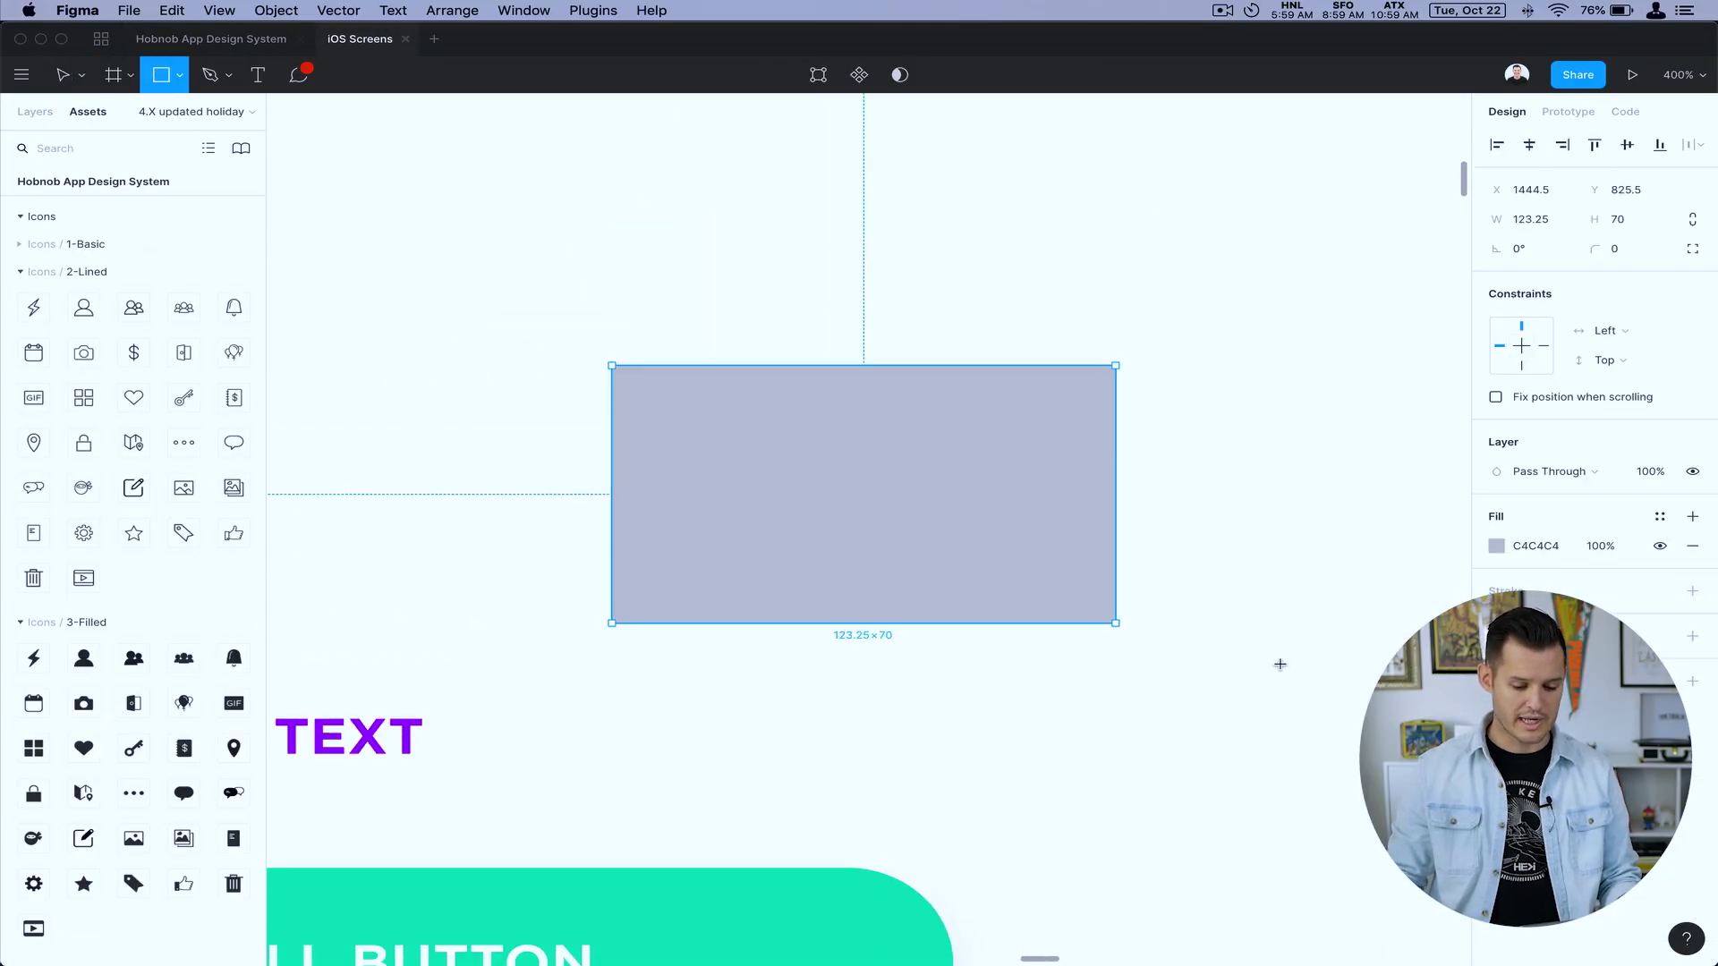
Fill the rectangle with the Alabaster color style, add thin lines along its upper and lower edges, and deselect it
{"action": "left_click", "coordinate": [1661, 517]}
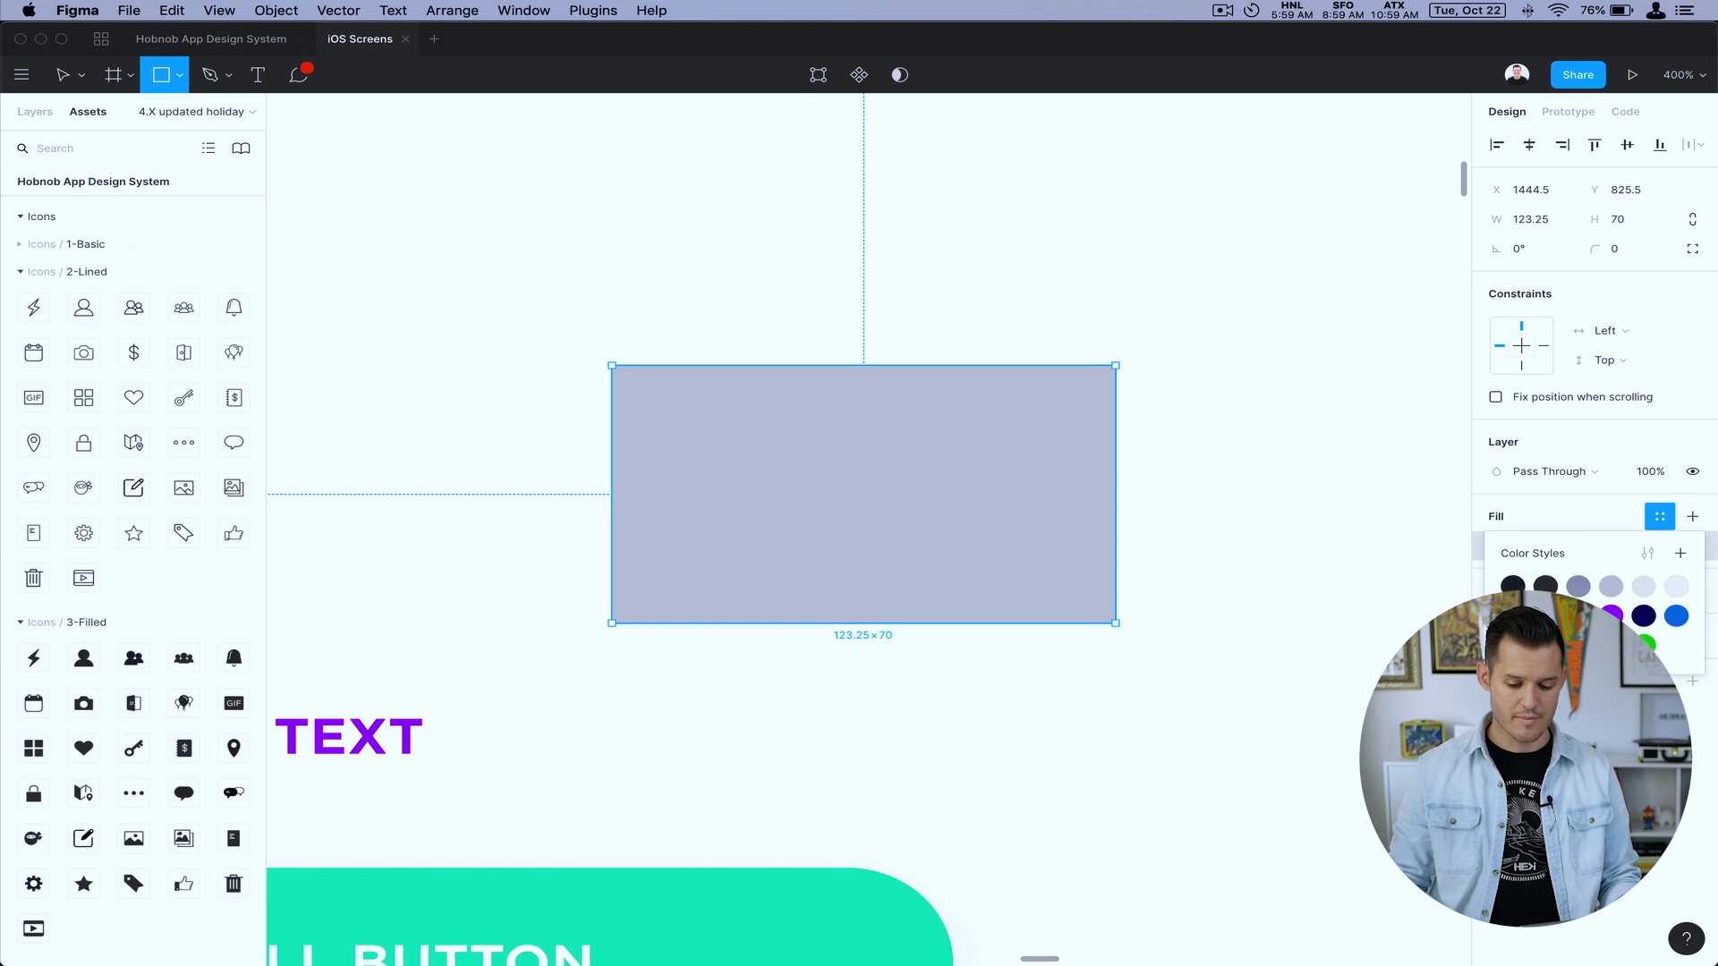
{"action": "left_click", "coordinate": [1541, 583]}
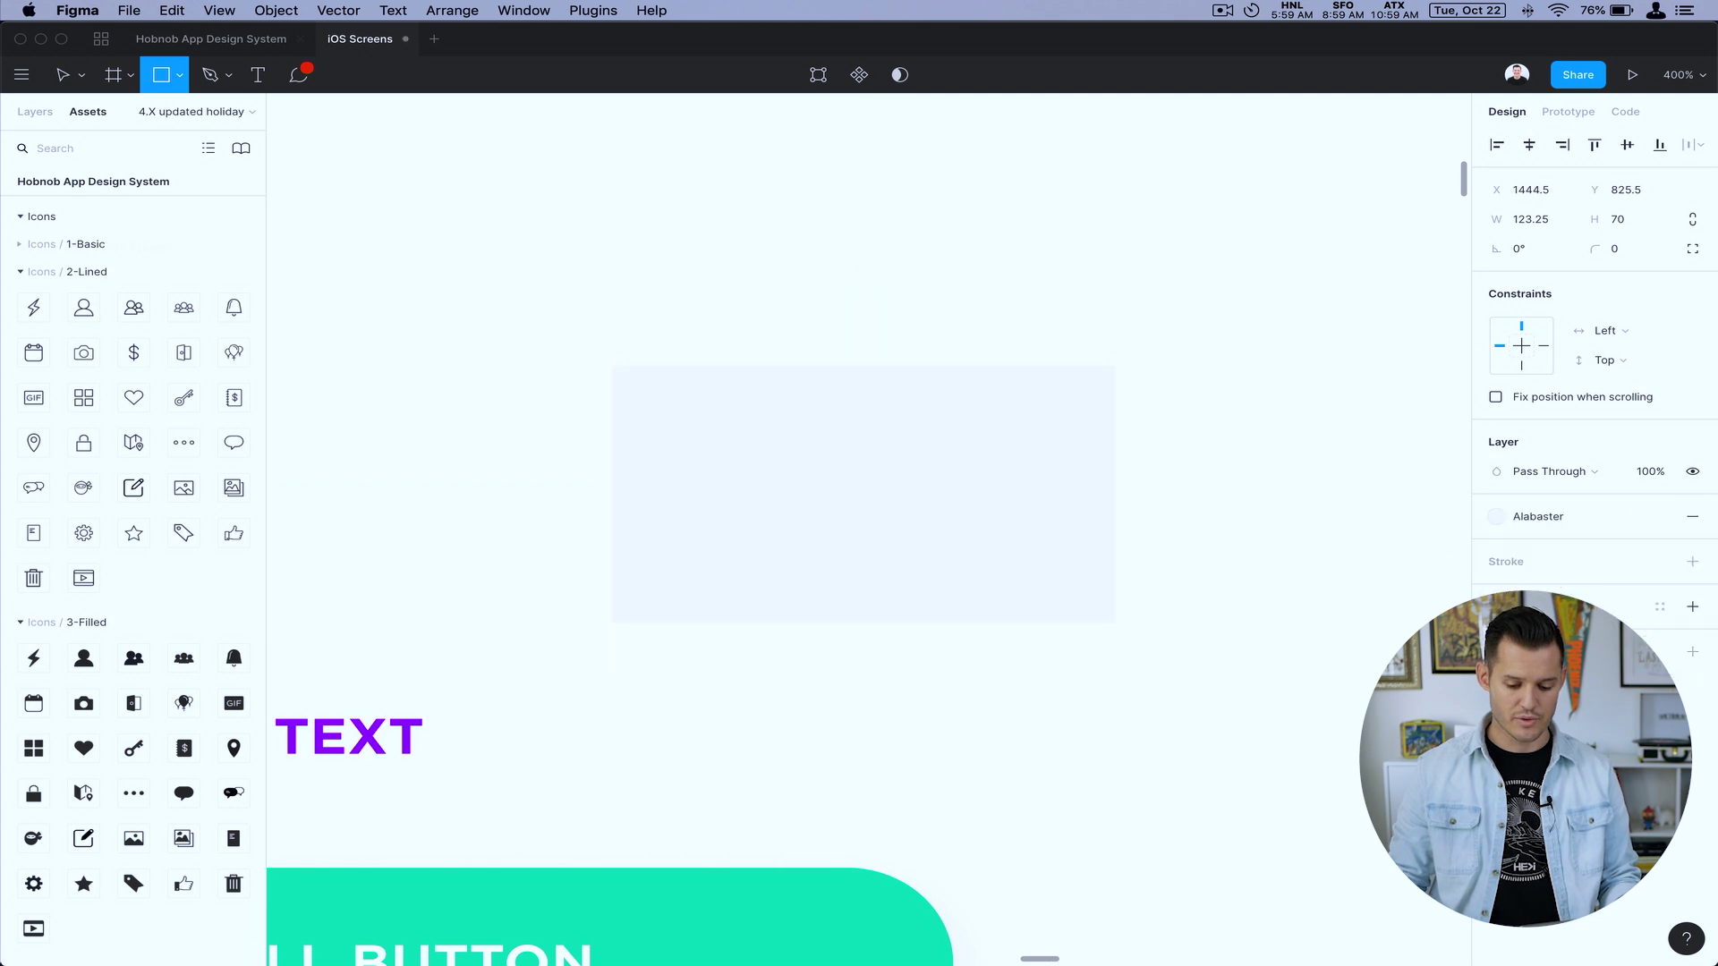
{"action": "key", "text": "Escape"}
{"action": "left_click", "coordinate": [893, 300]}
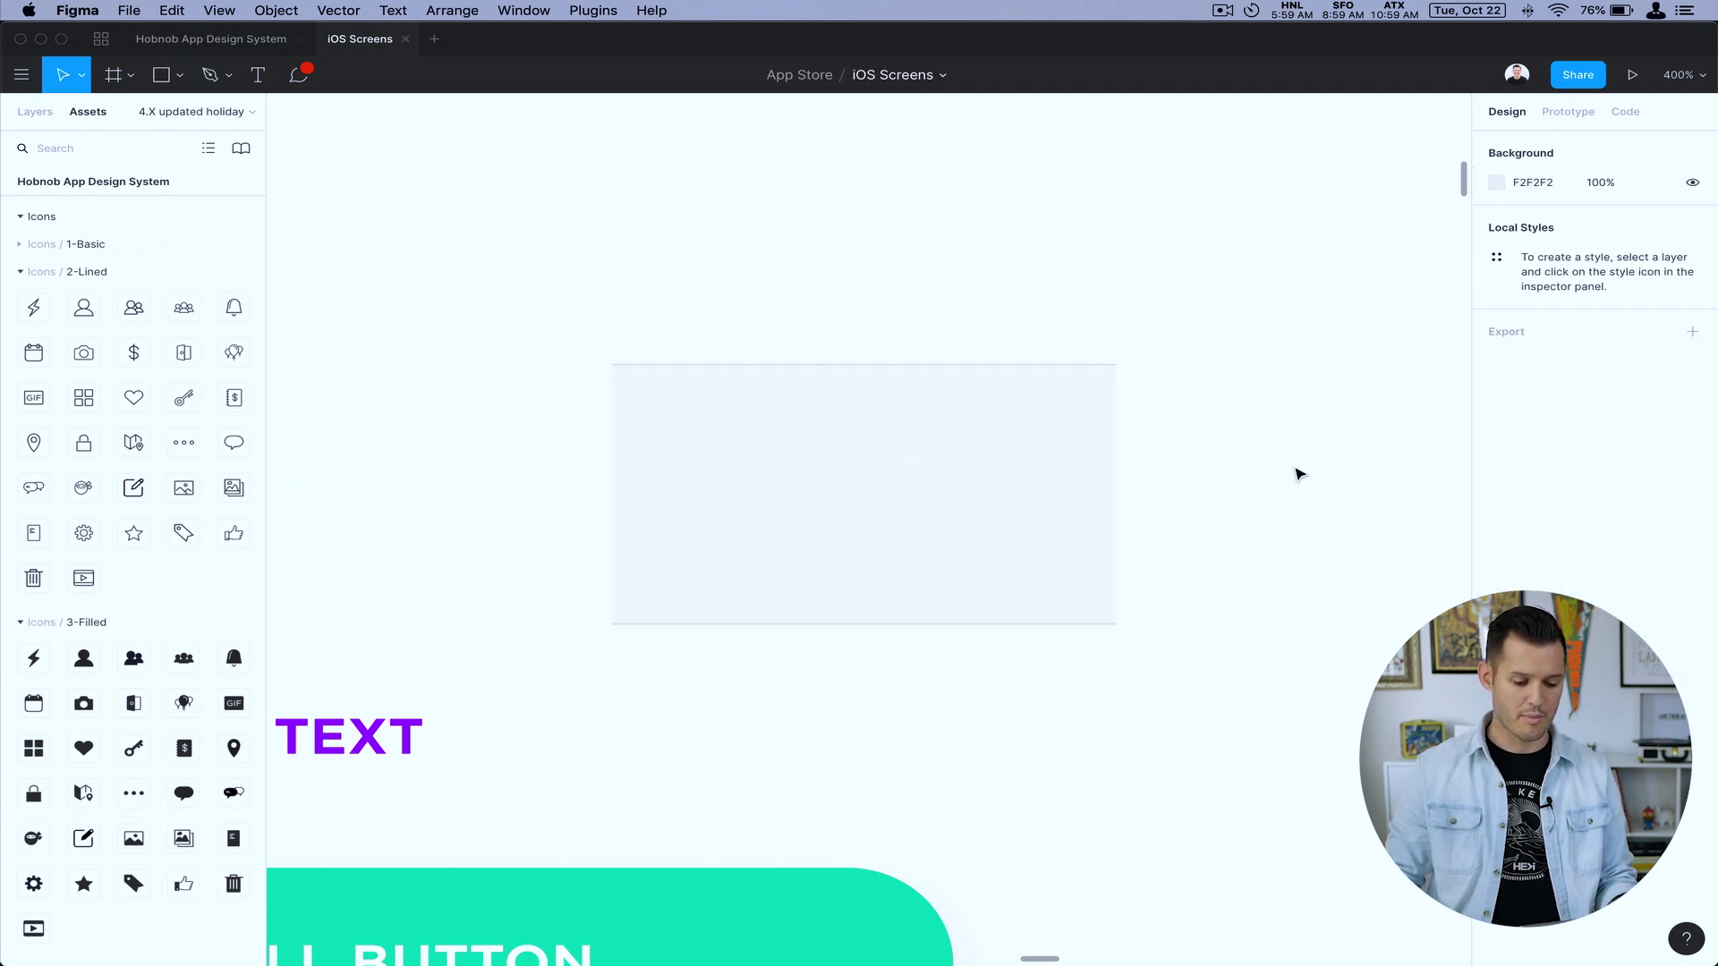